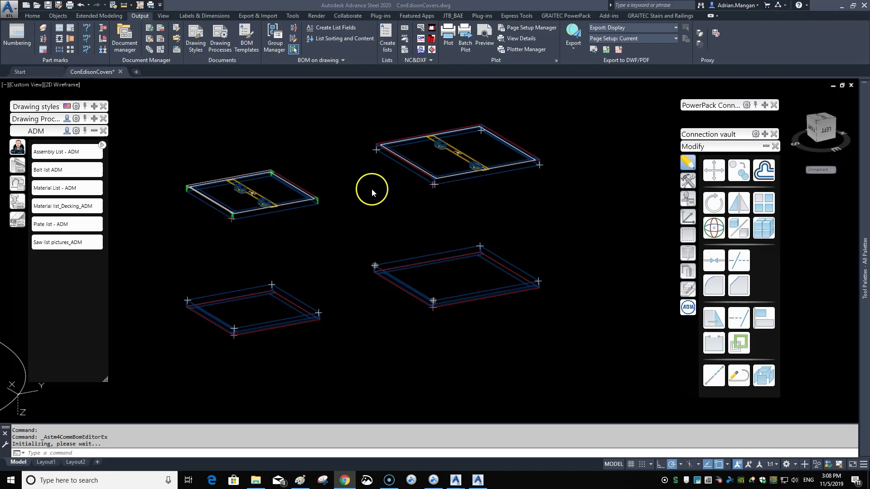
{"action": "mouse_move", "coordinate": [402, 181]}
{"action": "middle_mouse_down"}
{"action": "mouse_move", "coordinate": [464, 220]}
{"action": "mouse_move", "coordinate": [454, 211]}
{"action": "middle_mouse_up"}
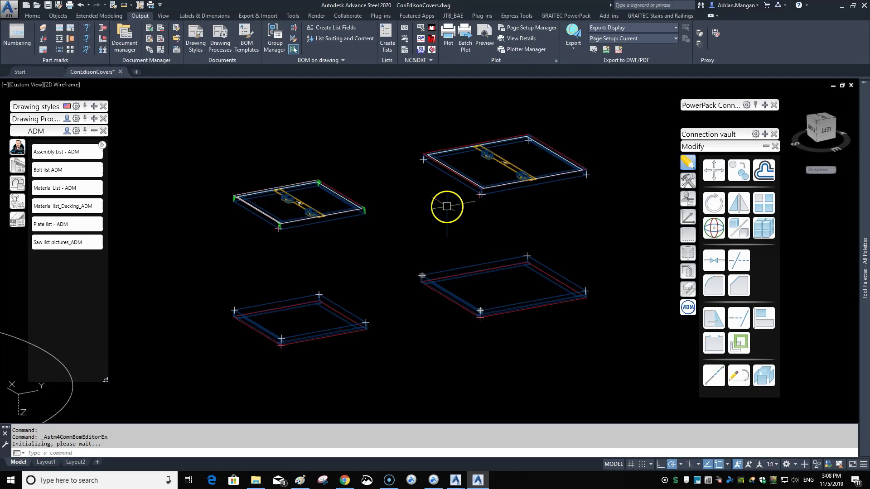
{"action": "middle_click_drag", "start_coordinate": [392, 195], "coordinate": [364, 193]}
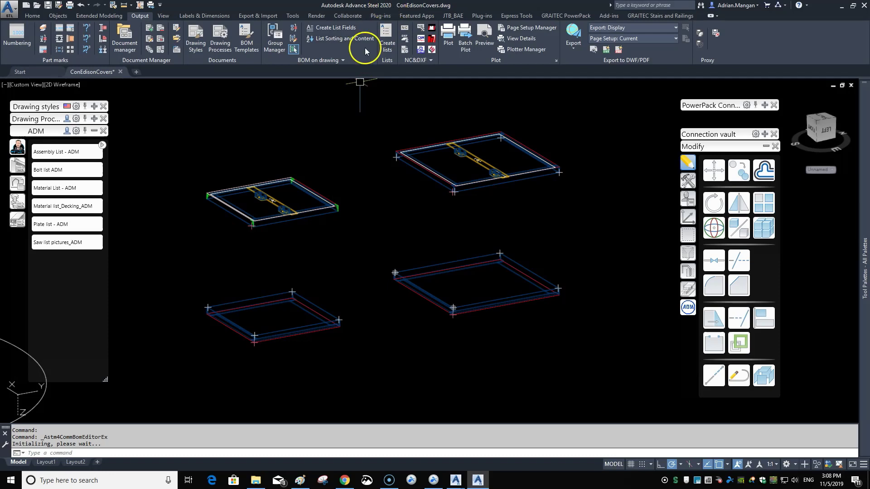
{"action": "middle_click_drag", "start_coordinate": [363, 130], "coordinate": [364, 130]}
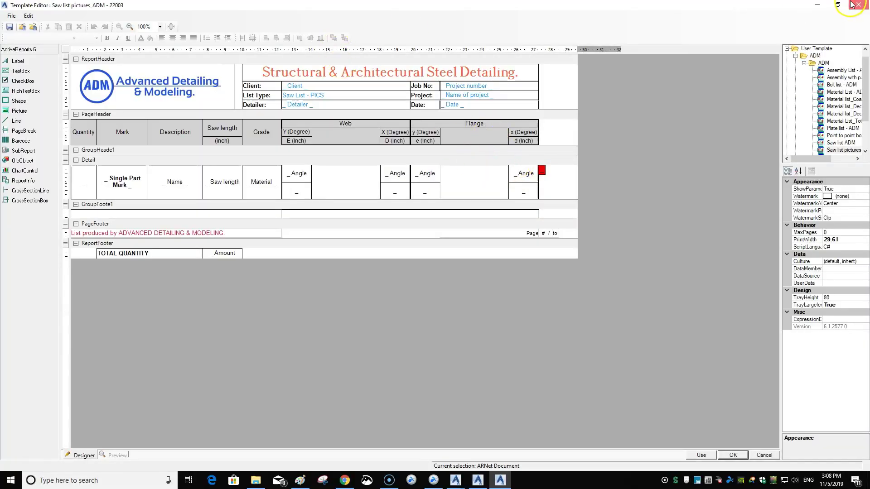
Step: Close and reopen the BOM template editor, and widen its template tree so the full template names can be read
{"action": "left_click", "coordinate": [853, 5]}
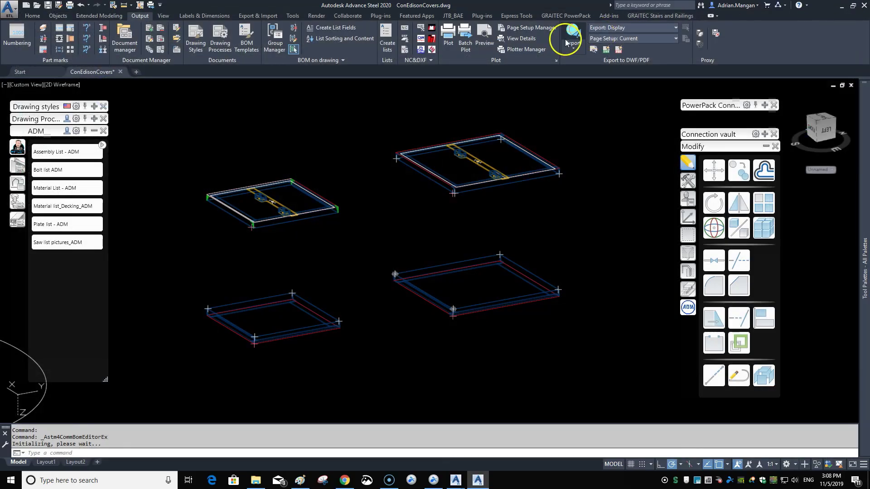
{"action": "left_click", "coordinate": [139, 17]}
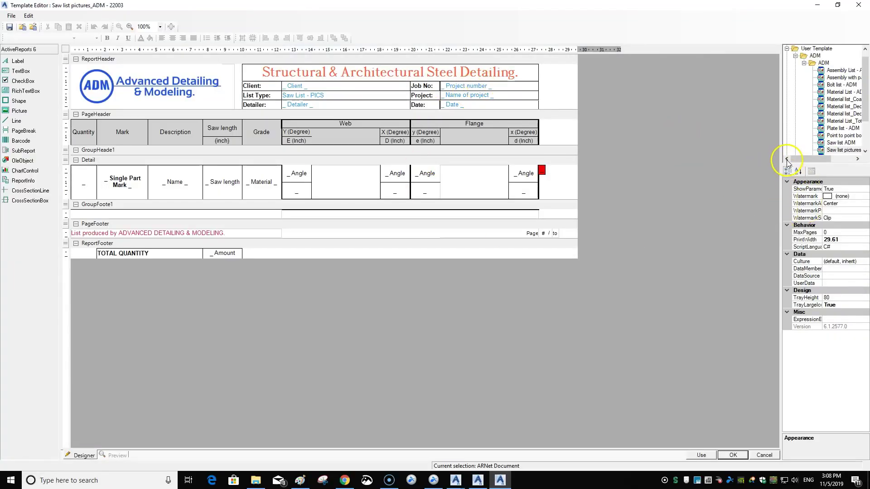
{"action": "left_click_drag", "start_coordinate": [782, 148], "coordinate": [725, 152]}
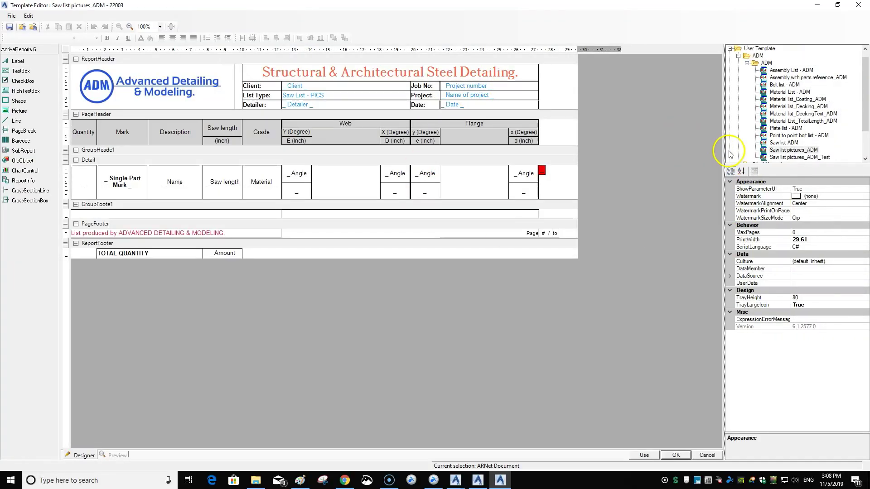
{"action": "left_click", "coordinate": [866, 160]}
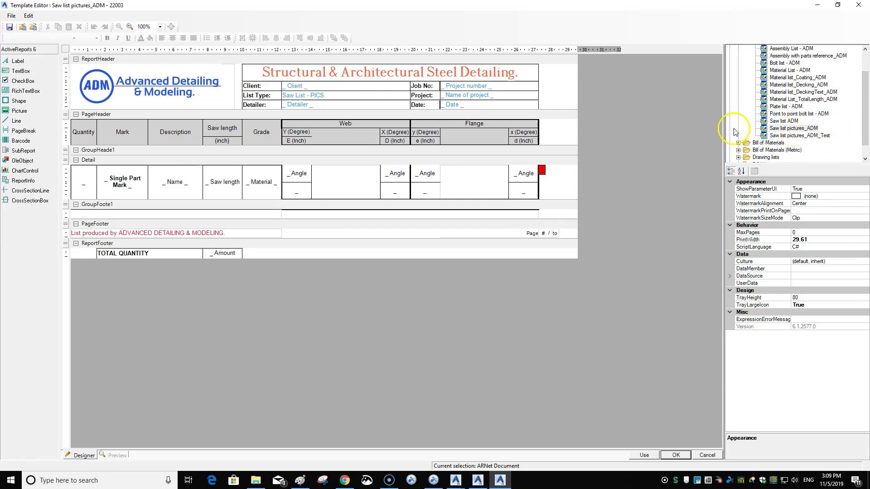
Step: Compare the report headers of the user templates Saw list pictures_ADM and Assembly List - ADM
{"action": "left_click", "coordinate": [778, 129]}
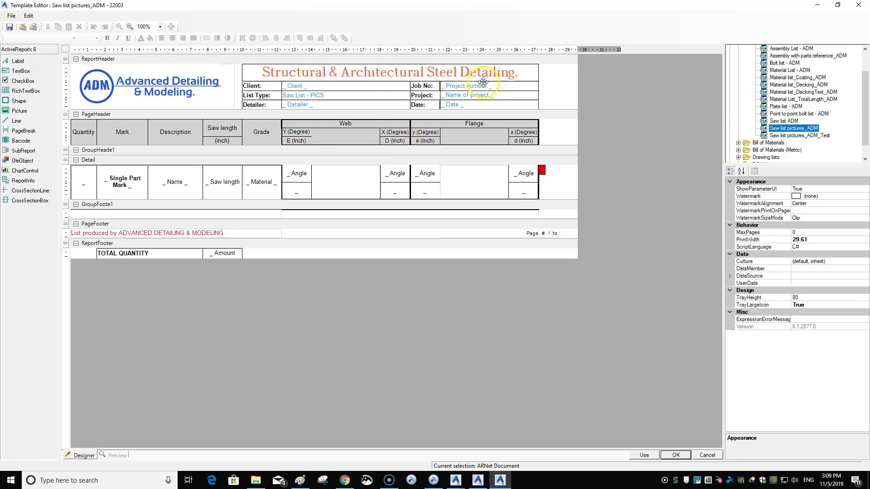
{"action": "scroll", "coordinate": [795, 89], "scroll_direction": "up", "scroll_amount": 2}
{"action": "left_click", "coordinate": [793, 78]}
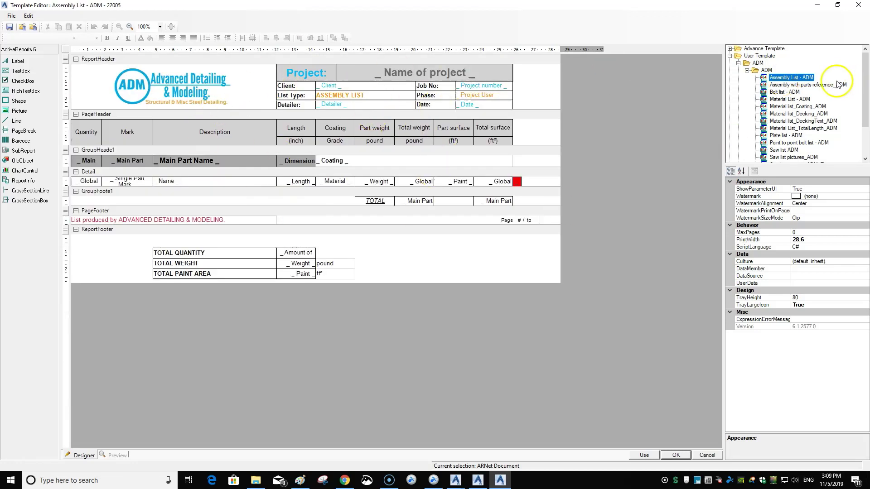
Step: Copy the Saw list pictures_ADM template to the User database under the name "Saw list pictures - ADM"
{"action": "scroll", "coordinate": [793, 113], "scroll_direction": "down", "scroll_amount": 2}
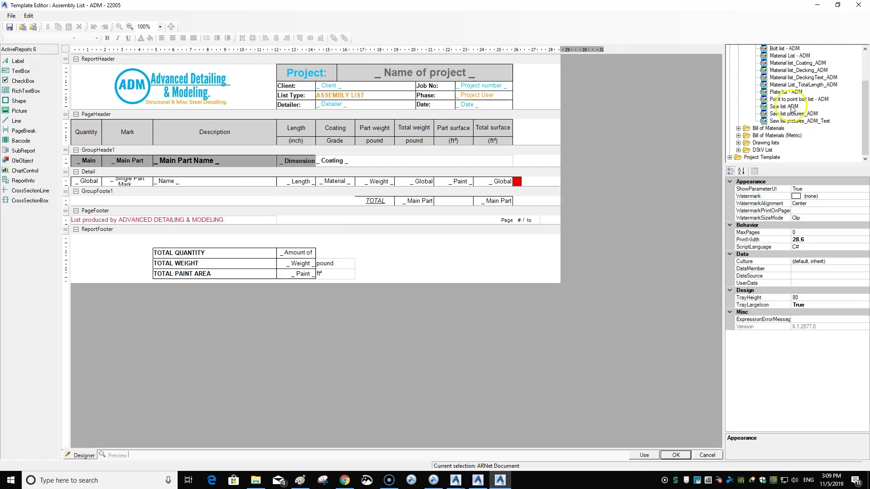
{"action": "left_click", "coordinate": [792, 114]}
{"action": "right_click", "coordinate": [792, 115]}
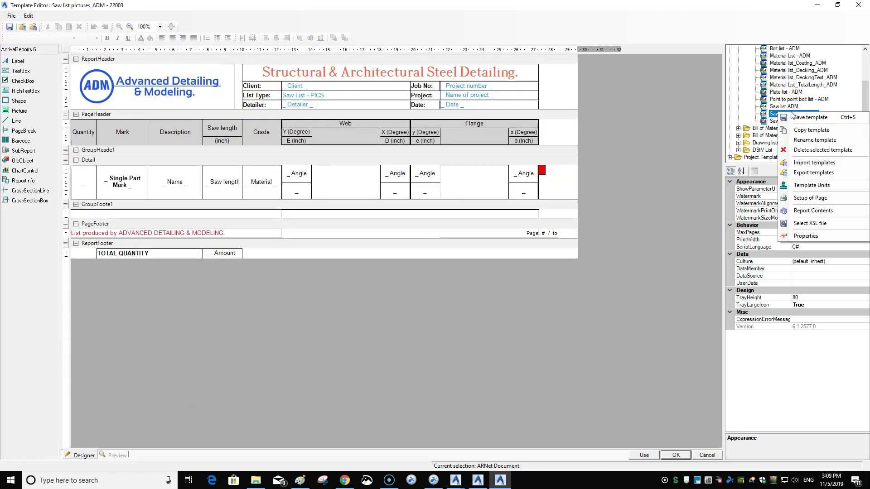
{"action": "left_click", "coordinate": [812, 130]}
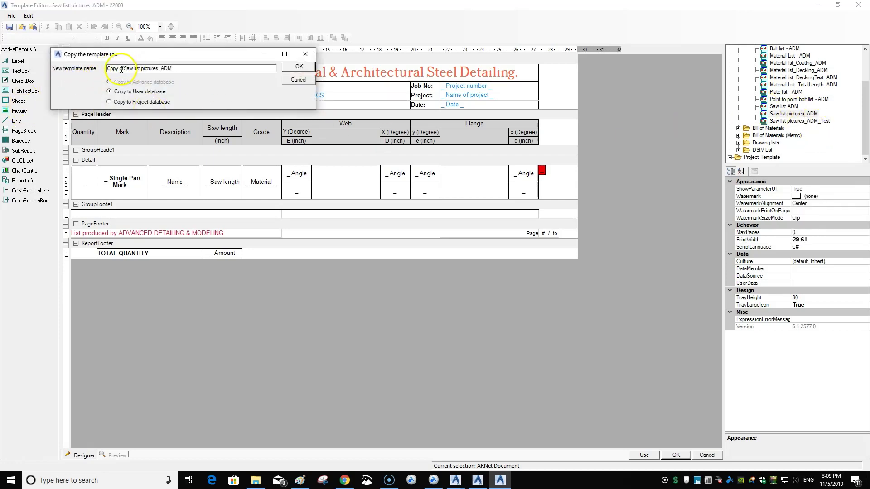
{"action": "left_click_drag", "start_coordinate": [125, 68], "coordinate": [89, 69]}
{"action": "key", "text": "BackSpace"}
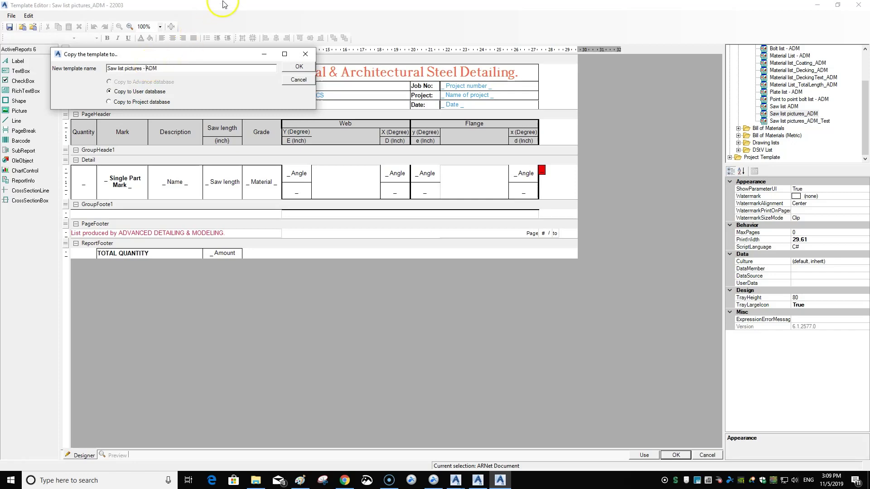
{"action": "left_click", "coordinate": [297, 67]}
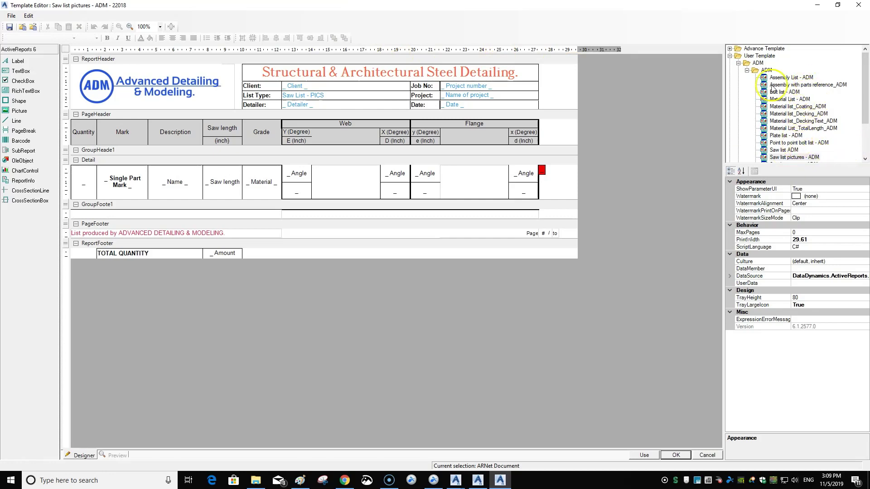
Step: Try to export the user templates Assembly List - ADM, Material list_Coating_ADM and Material list_DeckingText_ADM to a template export file
{"action": "left_click", "coordinate": [33, 28]}
{"action": "left_click", "coordinate": [34, 28]}
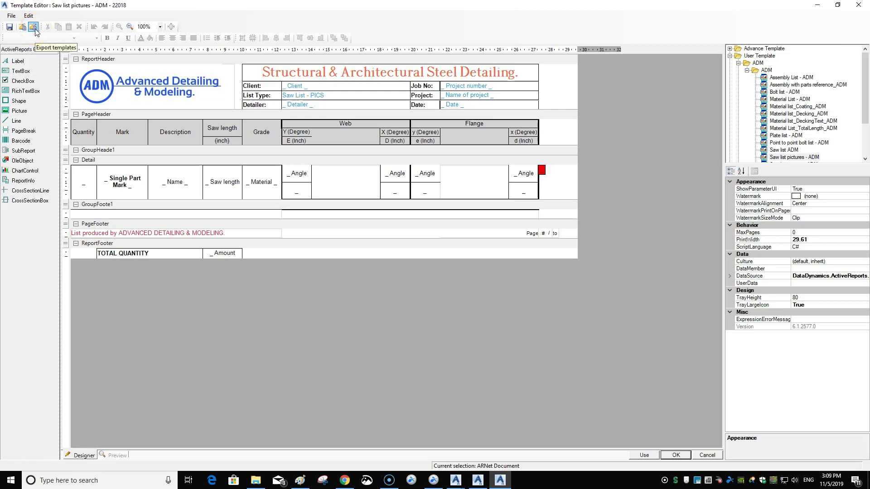
{"action": "left_click", "coordinate": [34, 28]}
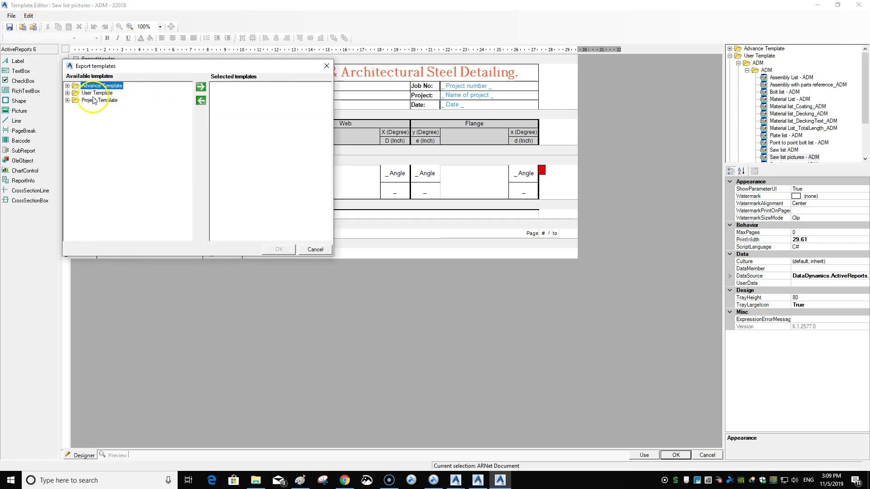
{"action": "left_click", "coordinate": [68, 93]}
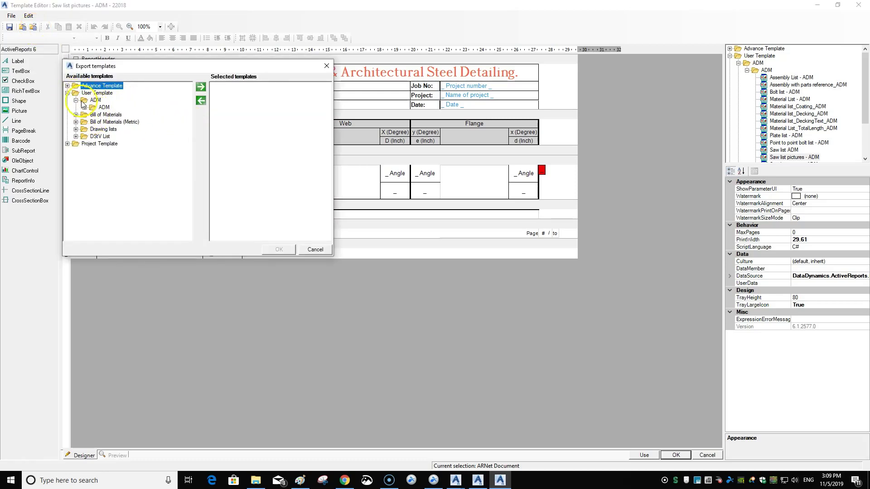
{"action": "left_click", "coordinate": [84, 108]}
{"action": "left_click", "coordinate": [129, 114]}
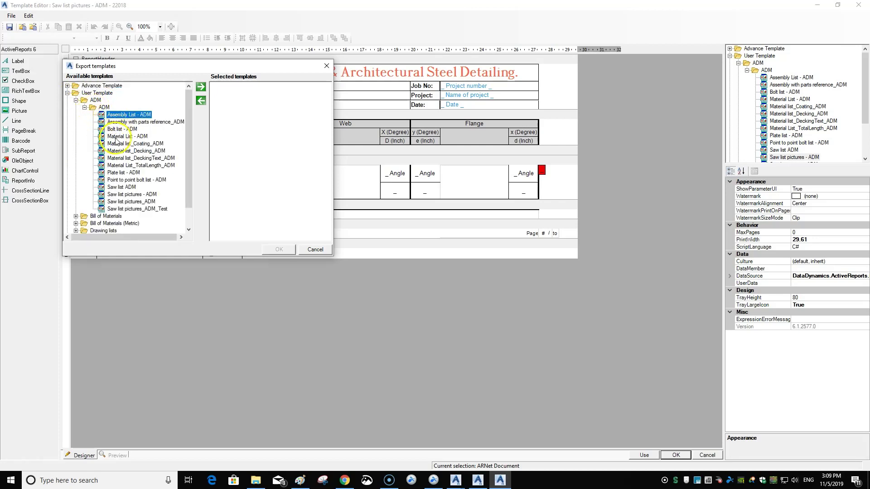
{"action": "left_click", "coordinate": [198, 88]}
{"action": "left_click", "coordinate": [135, 143]}
{"action": "left_click", "coordinate": [200, 87]}
{"action": "left_click", "coordinate": [136, 158]}
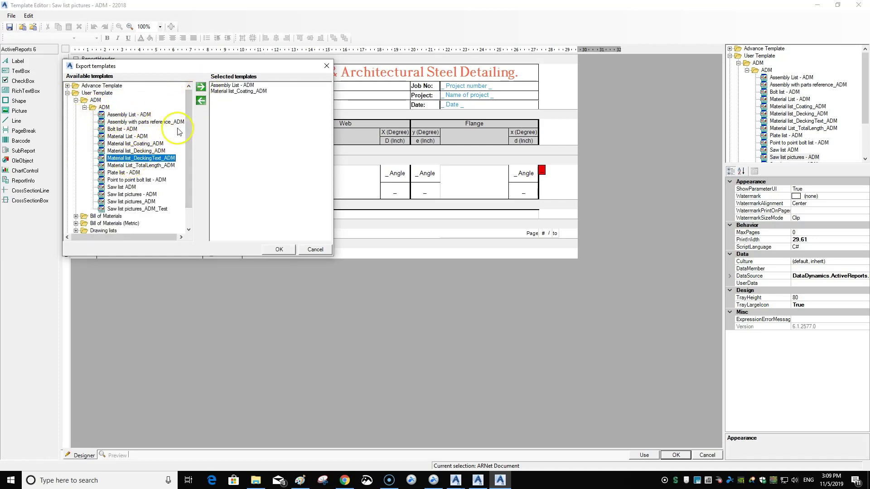
{"action": "left_click", "coordinate": [200, 87]}
{"action": "left_click", "coordinate": [279, 250]}
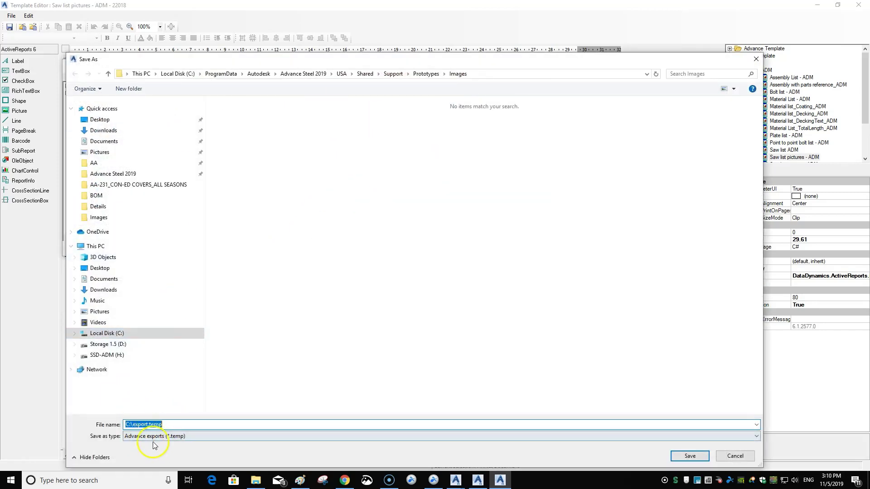
{"action": "left_click", "coordinate": [735, 456]}
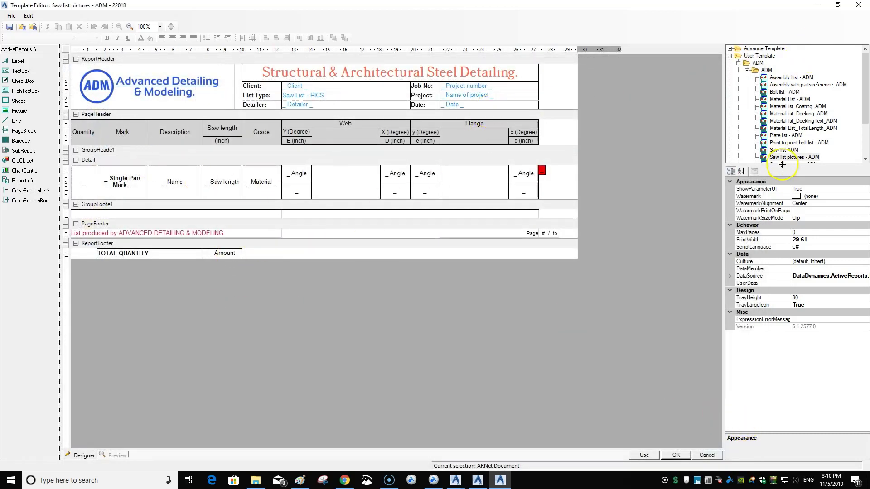
Step: Compare the header of the copied Saw list pictures - ADM template with that of Assembly List - ADM
{"action": "left_click", "coordinate": [804, 158]}
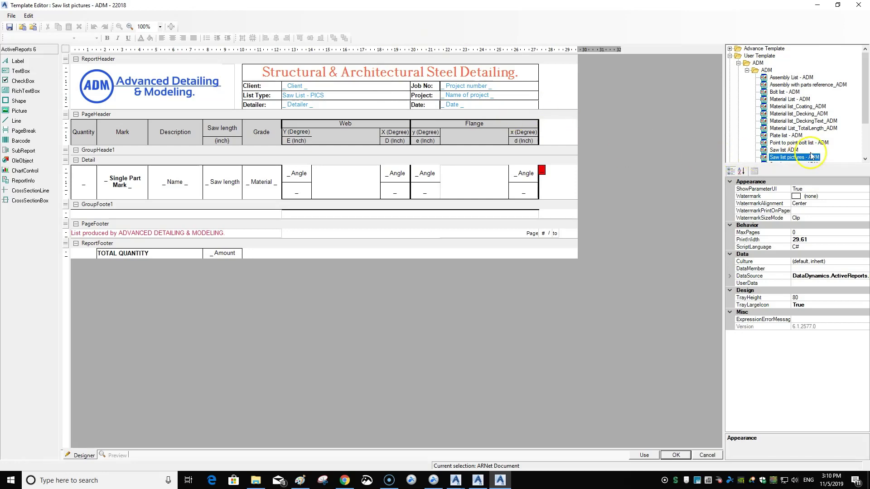
{"action": "left_click", "coordinate": [807, 78]}
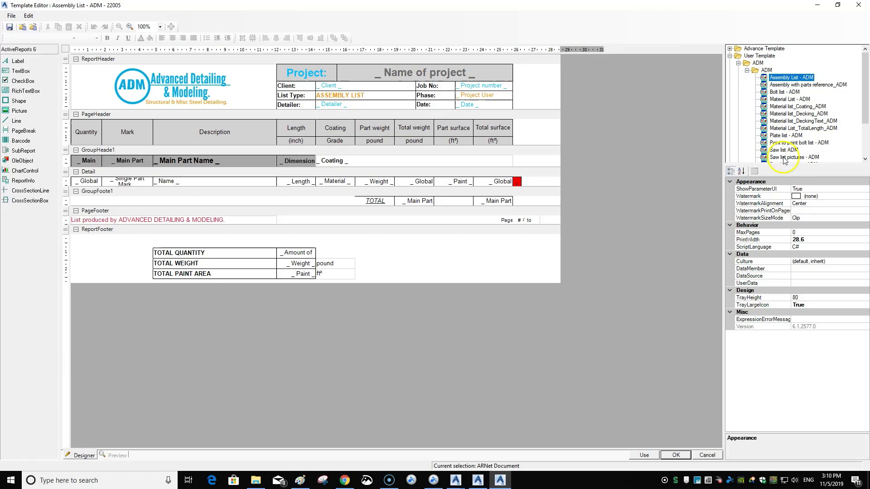
{"action": "left_click", "coordinate": [797, 157]}
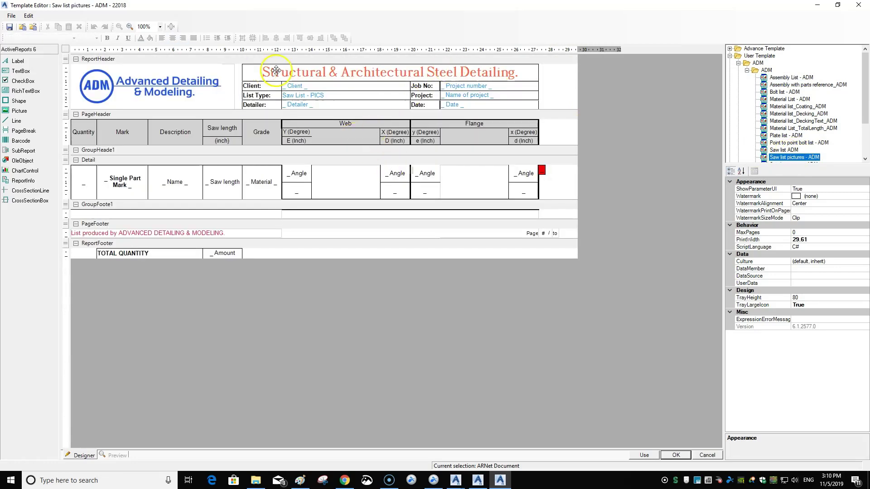
Step: Replace the logo image in the report header of Saw list pictures - ADM with AS-ListHeader1.png from the Prototypes Images folder
{"action": "left_click", "coordinate": [188, 84]}
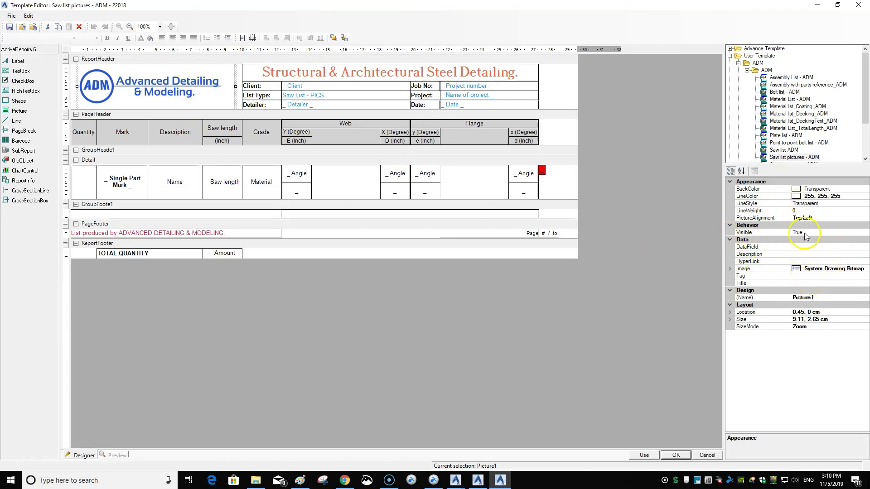
{"action": "left_click", "coordinate": [849, 270]}
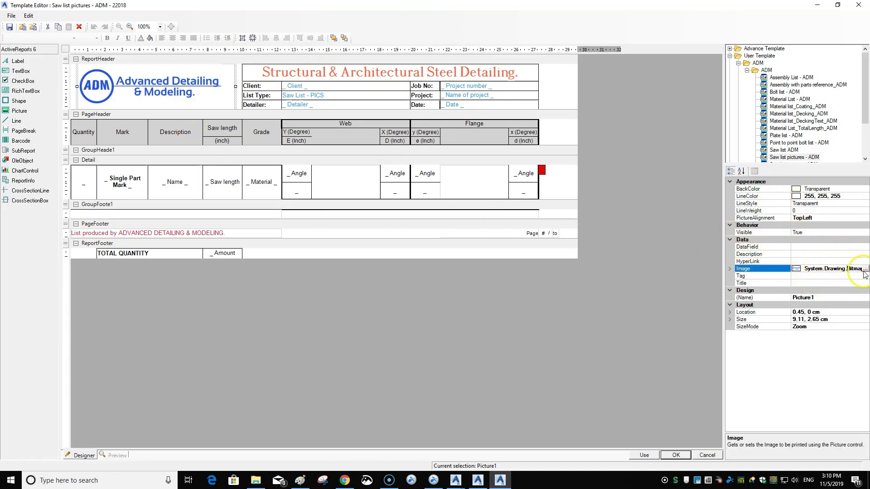
{"action": "left_click", "coordinate": [865, 270]}
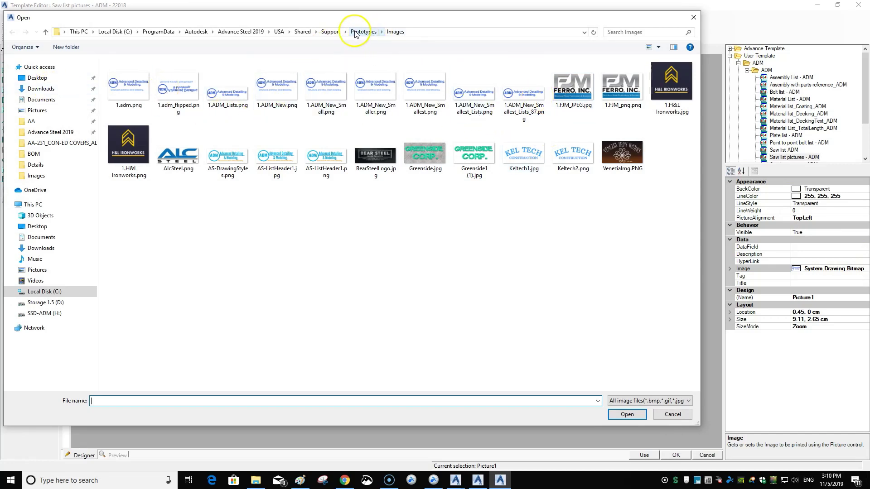
{"action": "left_click", "coordinate": [401, 32]}
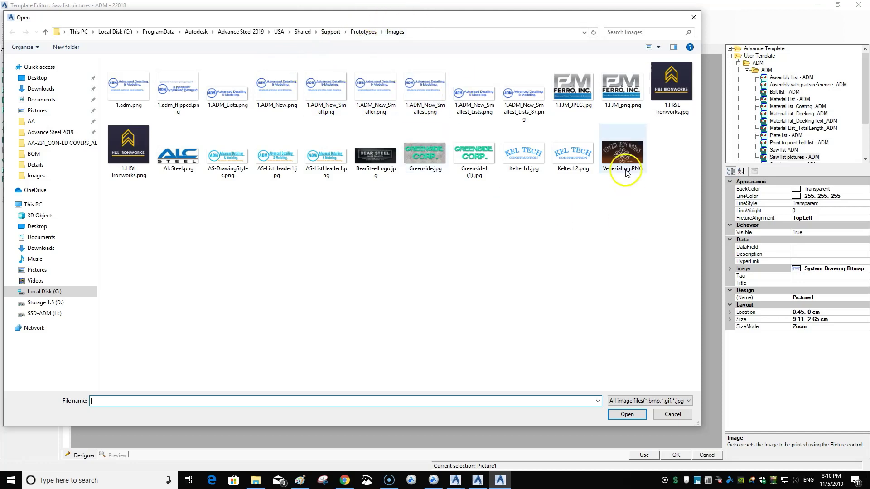
{"action": "left_click", "coordinate": [324, 158]}
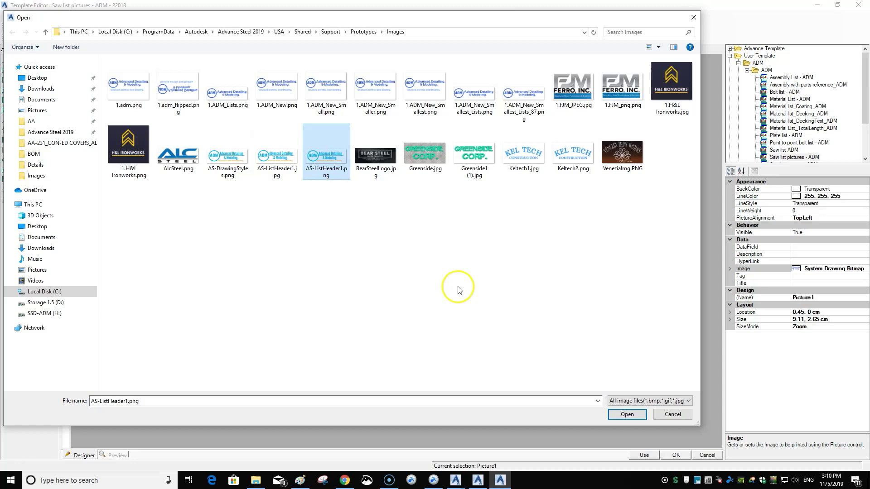
{"action": "left_click", "coordinate": [627, 414]}
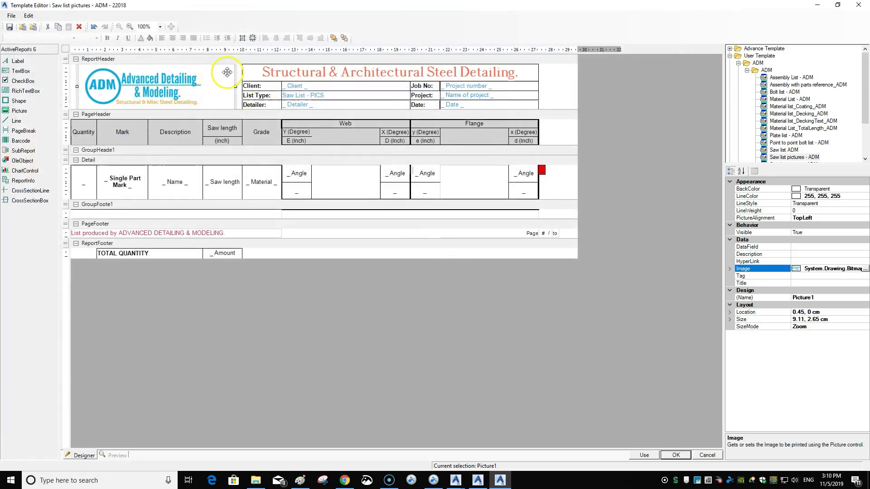
Step: Widen the header logo's picture frame to about 9.24 cm, keeping it clear of the title text box beside it
{"action": "left_click", "coordinate": [239, 86]}
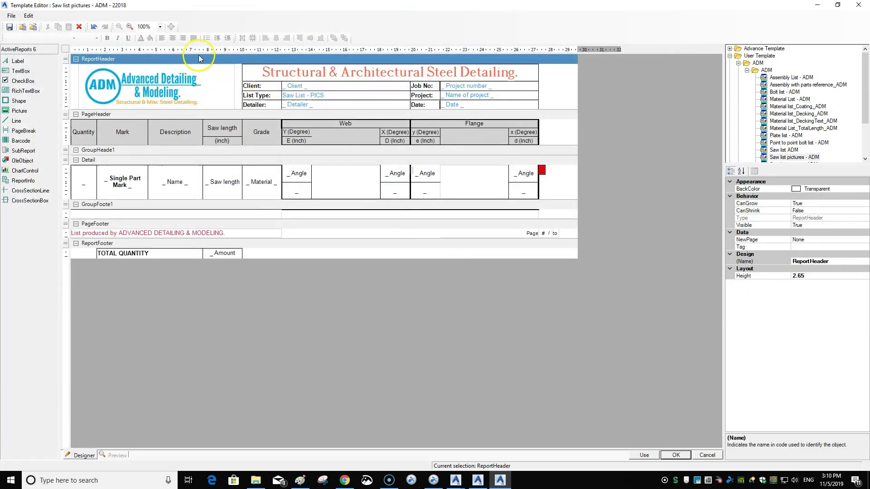
{"action": "left_click", "coordinate": [232, 84]}
{"action": "left_click_drag", "start_coordinate": [235, 86], "coordinate": [243, 87]}
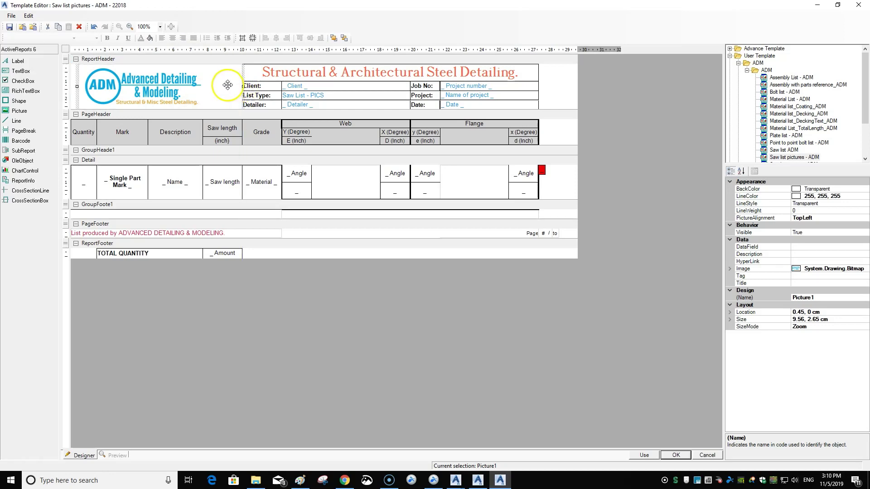
{"action": "left_click", "coordinate": [255, 75]}
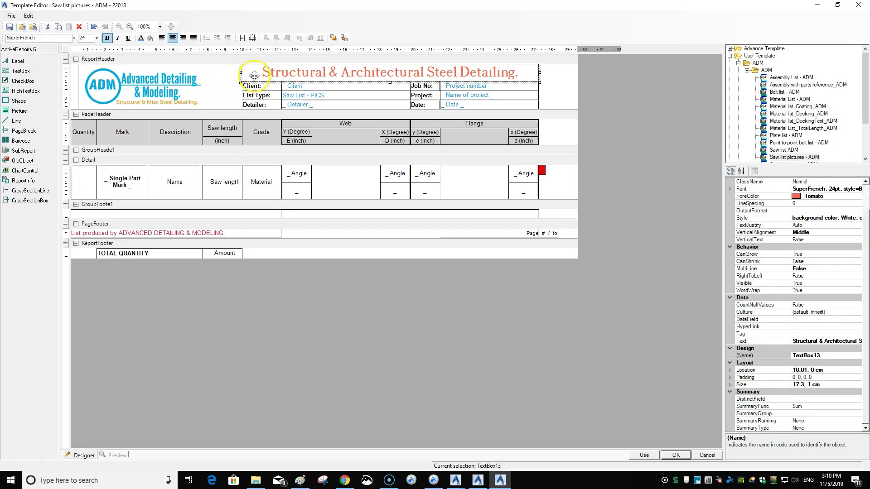
{"action": "left_click", "coordinate": [224, 85]}
{"action": "left_click_drag", "start_coordinate": [241, 86], "coordinate": [237, 86]}
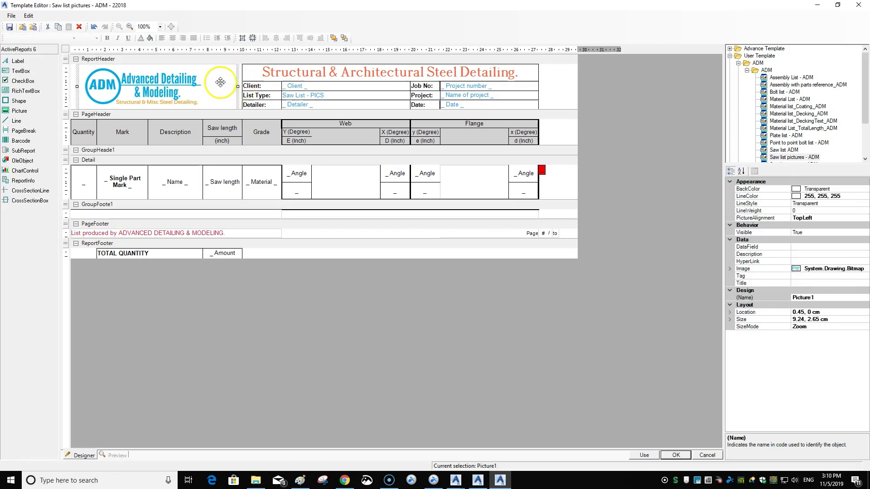
{"action": "left_click", "coordinate": [250, 72]}
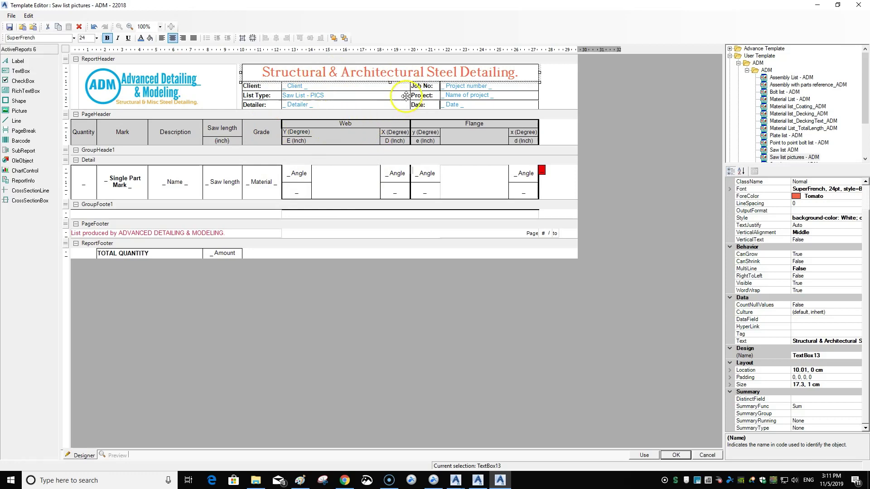
Step: Examine the Job No. and Phase labels and their project fields in the report header of Assembly List - ADM
{"action": "left_click", "coordinate": [775, 78]}
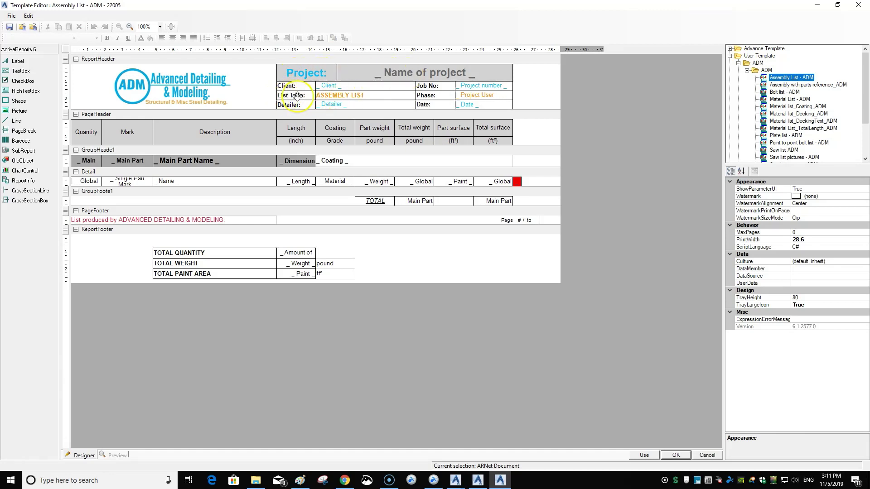
{"action": "left_click", "coordinate": [479, 95]}
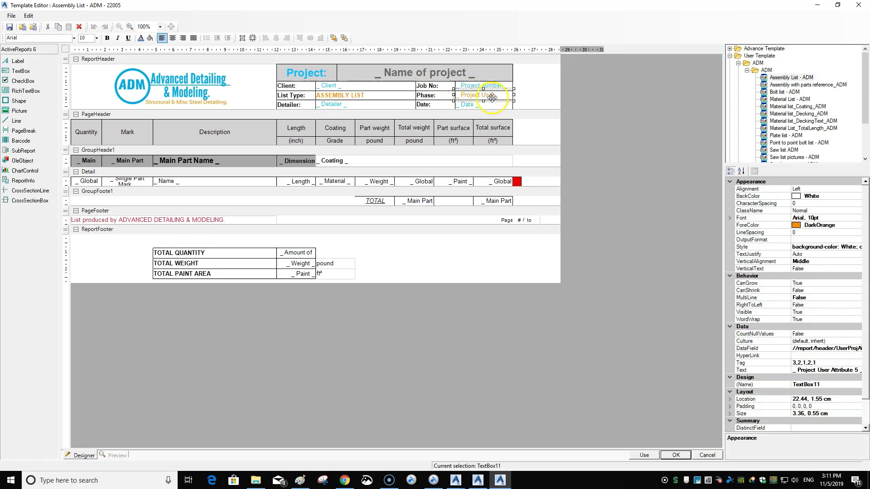
{"action": "left_click", "coordinate": [435, 95]}
{"action": "left_click", "coordinate": [460, 95]}
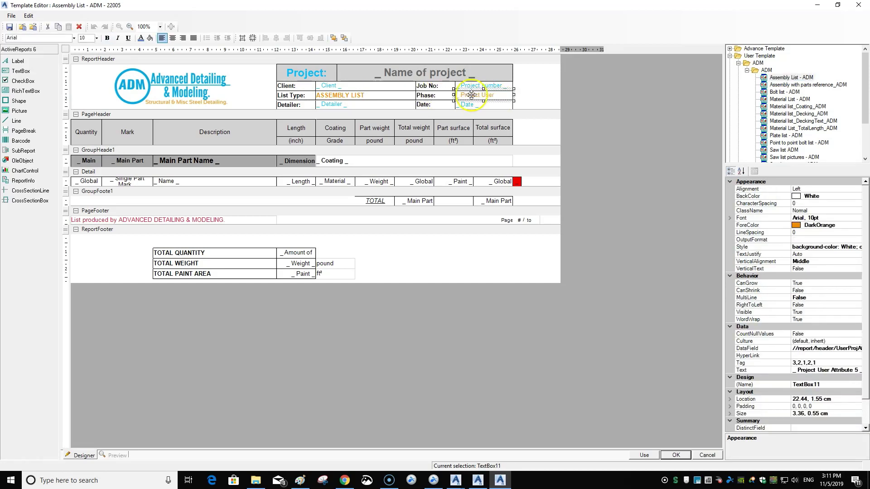
{"action": "left_click", "coordinate": [437, 94]}
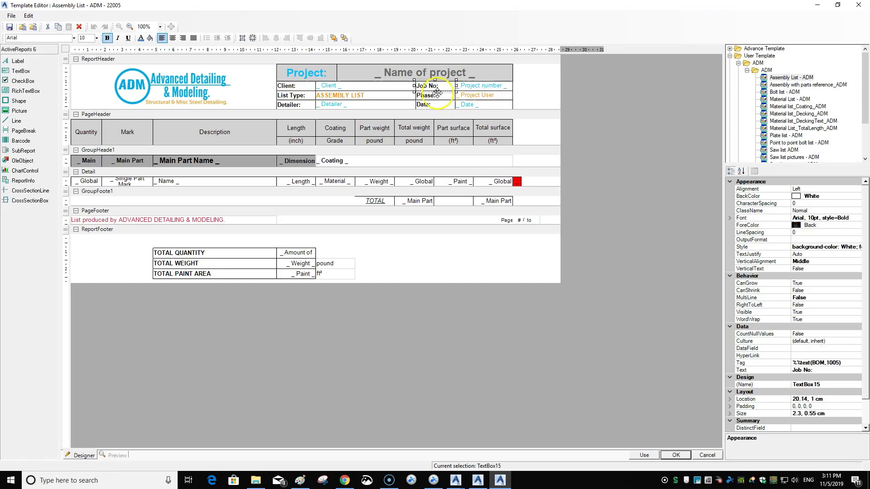
{"action": "left_click", "coordinate": [479, 87]}
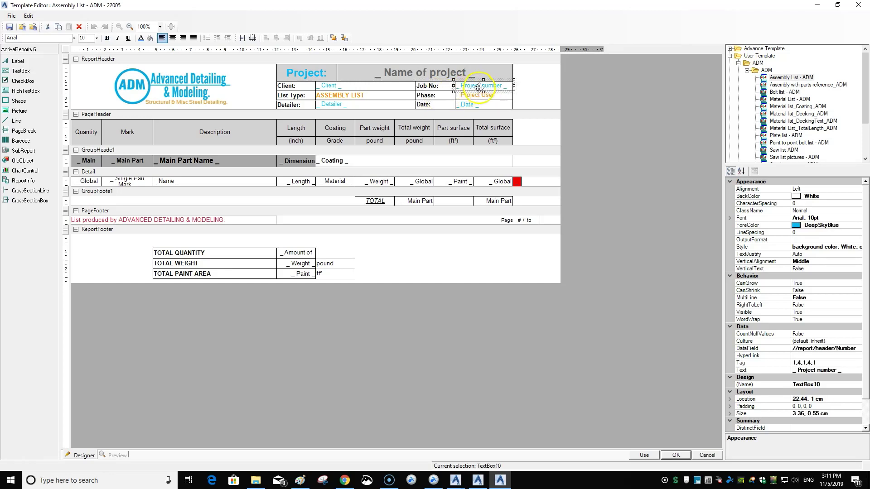
{"action": "left_click", "coordinate": [437, 94]}
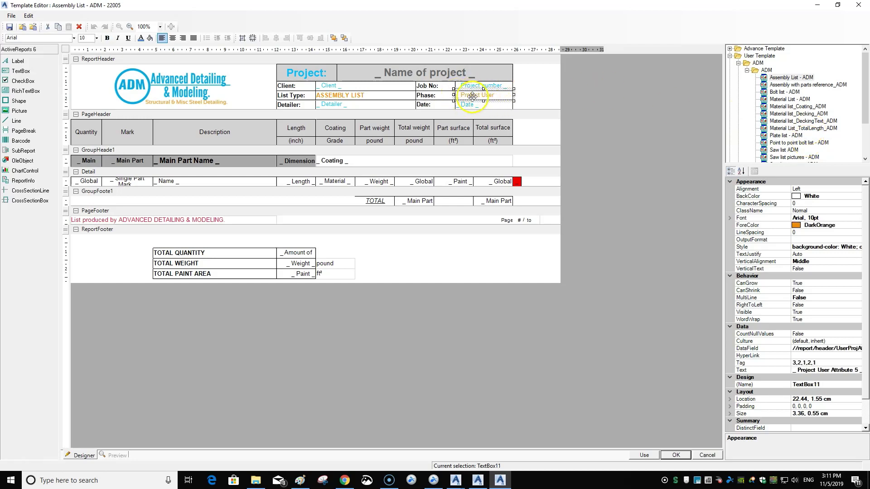
{"action": "left_click", "coordinate": [433, 95]}
Step: In Saw list pictures - ADM, duplicate the Project: label and fit the copy over the start of the header title, about 4.05 by 1 cm
{"action": "scroll", "coordinate": [783, 110], "scroll_direction": "down", "scroll_amount": 1}
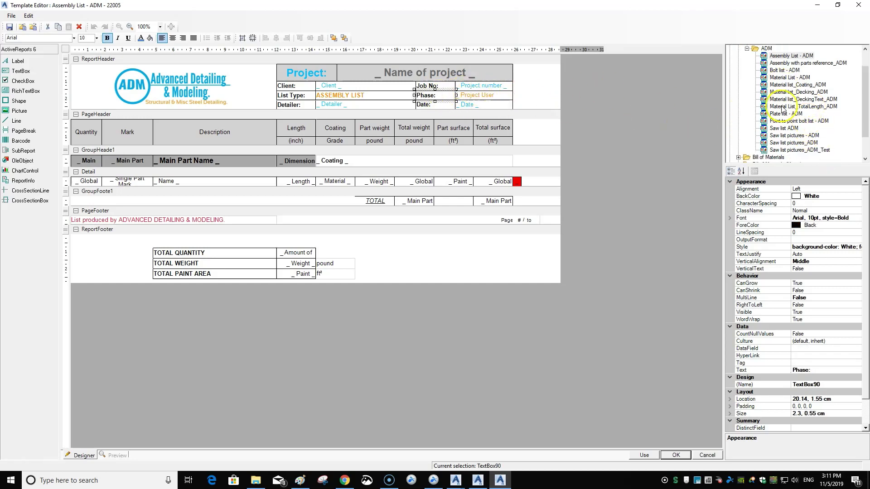
{"action": "scroll", "coordinate": [782, 110], "scroll_direction": "down", "scroll_amount": 1}
{"action": "left_click", "coordinate": [791, 113]}
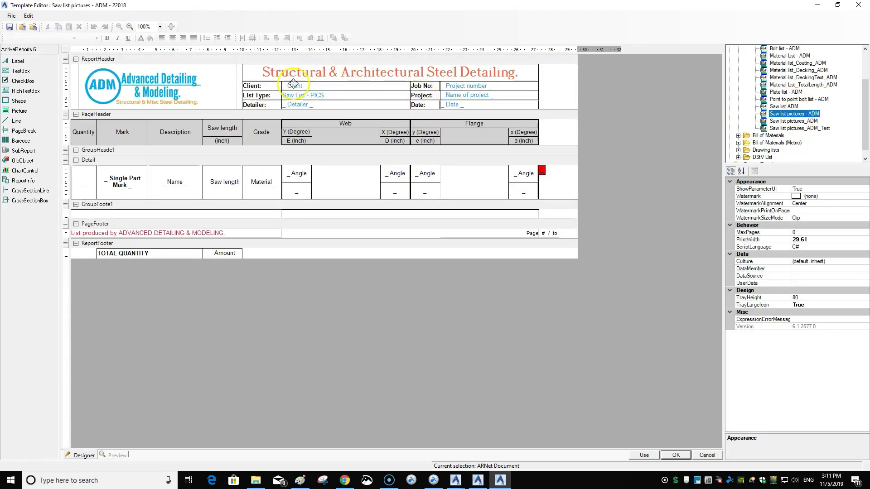
{"action": "left_click", "coordinate": [416, 95]}
{"action": "right_click", "coordinate": [424, 95]}
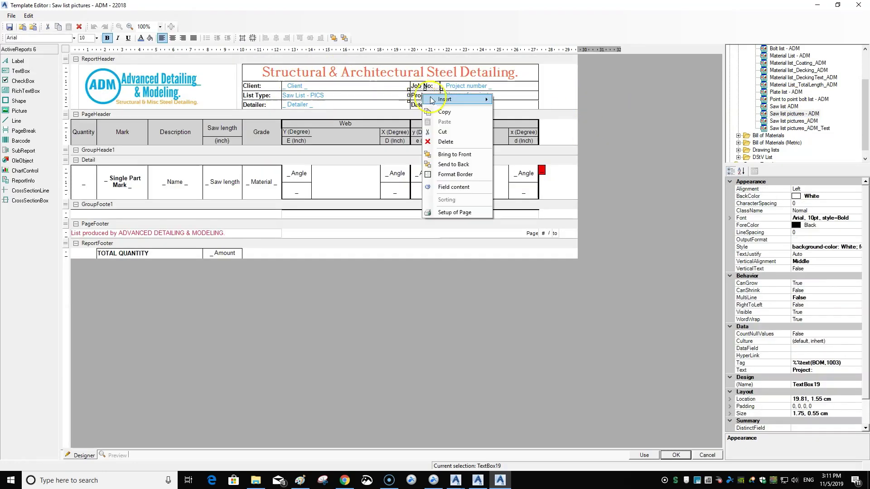
{"action": "left_click", "coordinate": [442, 112]}
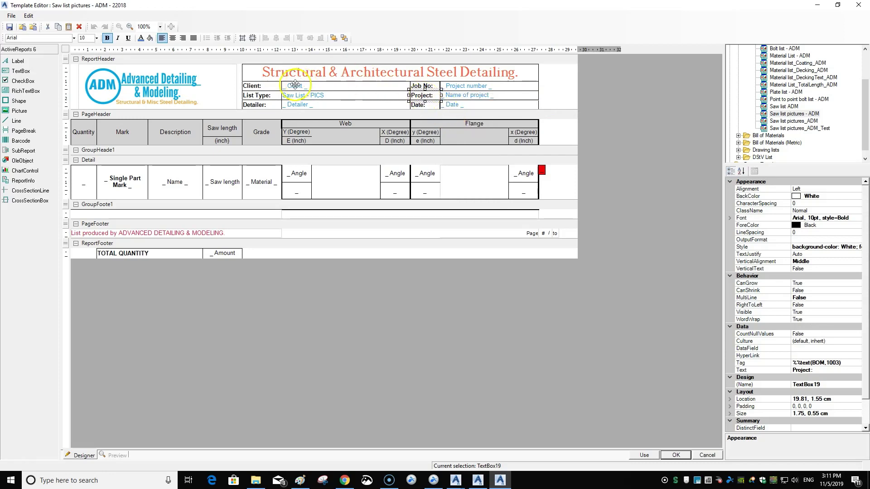
{"action": "left_click", "coordinate": [262, 73]}
{"action": "right_click", "coordinate": [262, 73]}
{"action": "left_click", "coordinate": [307, 99]}
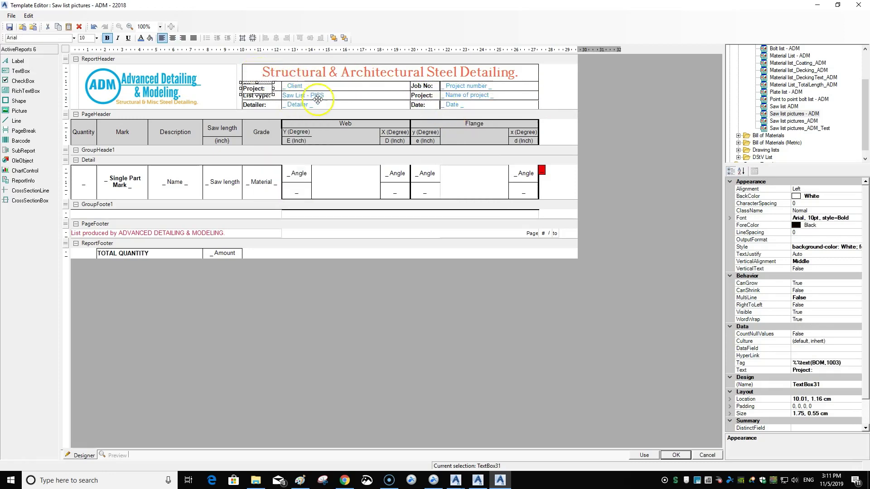
{"action": "left_click_drag", "start_coordinate": [272, 88], "coordinate": [312, 73]}
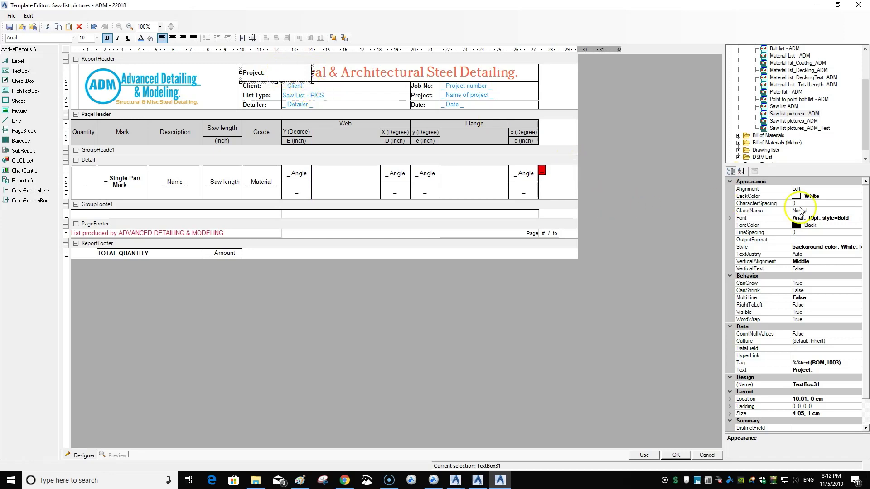
Step: Format the enlarged Project: label in the report header as Arial Bold 18 pt with centred alignment
{"action": "left_click", "coordinate": [849, 218]}
{"action": "left_click", "coordinate": [857, 218]}
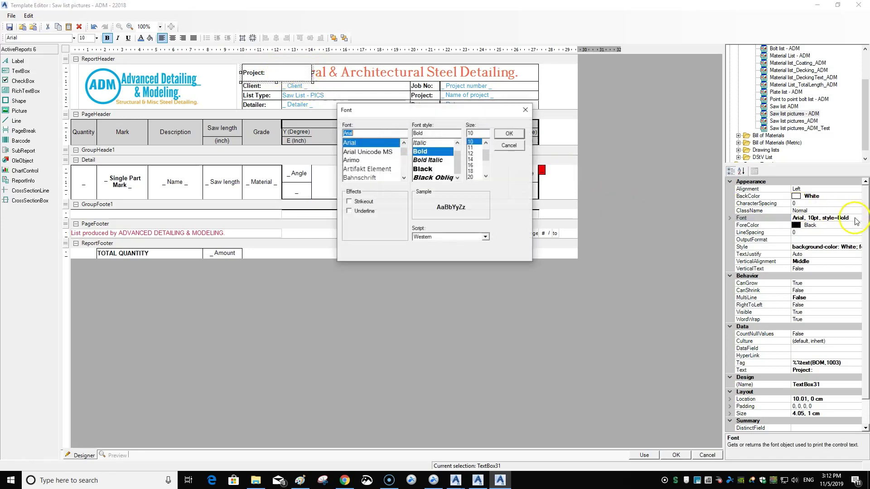
{"action": "left_click", "coordinate": [439, 168]}
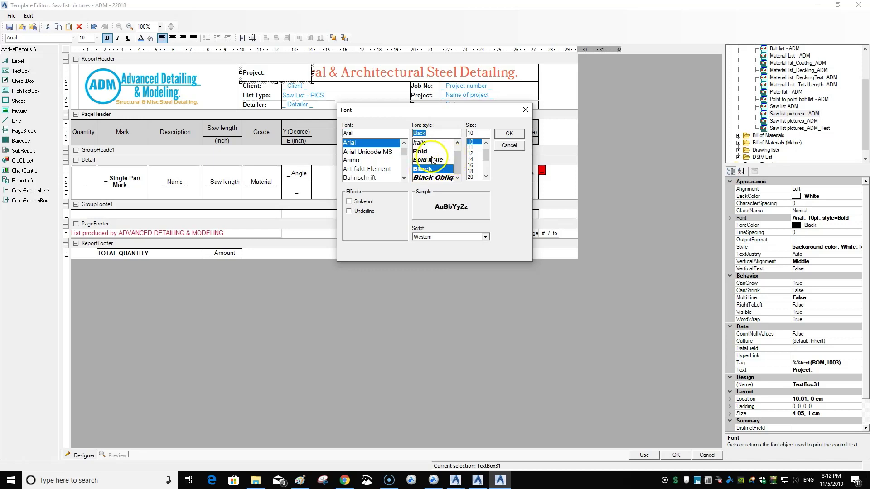
{"action": "left_click", "coordinate": [432, 151]}
{"action": "left_click", "coordinate": [476, 172]}
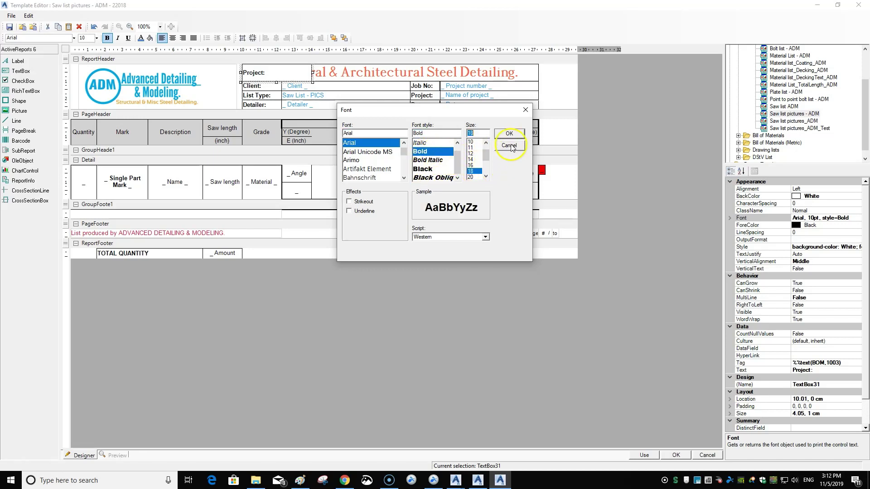
{"action": "left_click", "coordinate": [509, 134]}
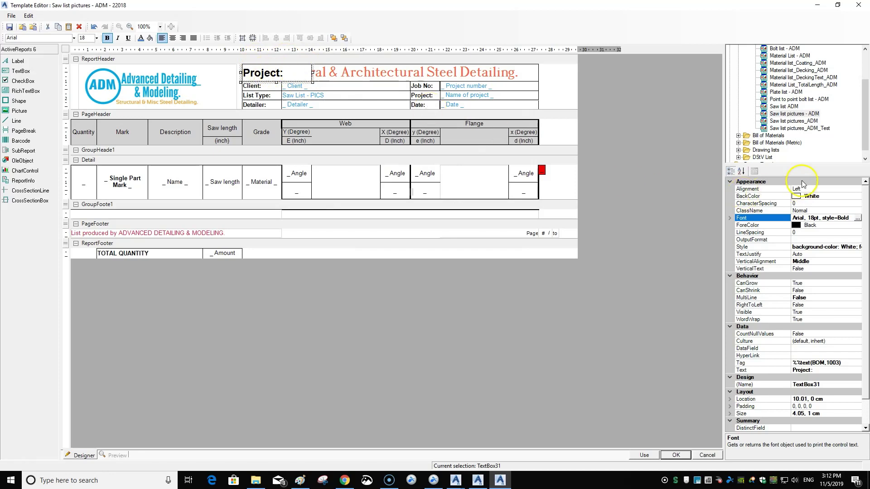
{"action": "left_click", "coordinate": [815, 190]}
{"action": "left_click", "coordinate": [815, 189]}
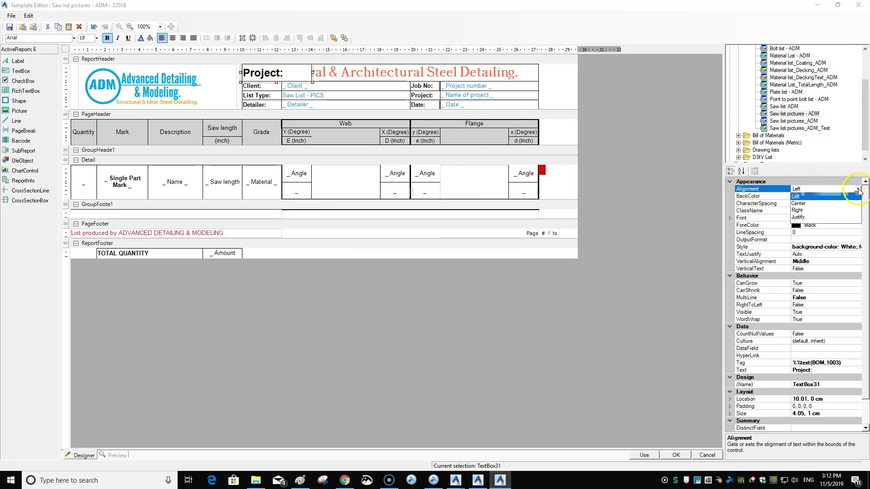
{"action": "left_click", "coordinate": [811, 204]}
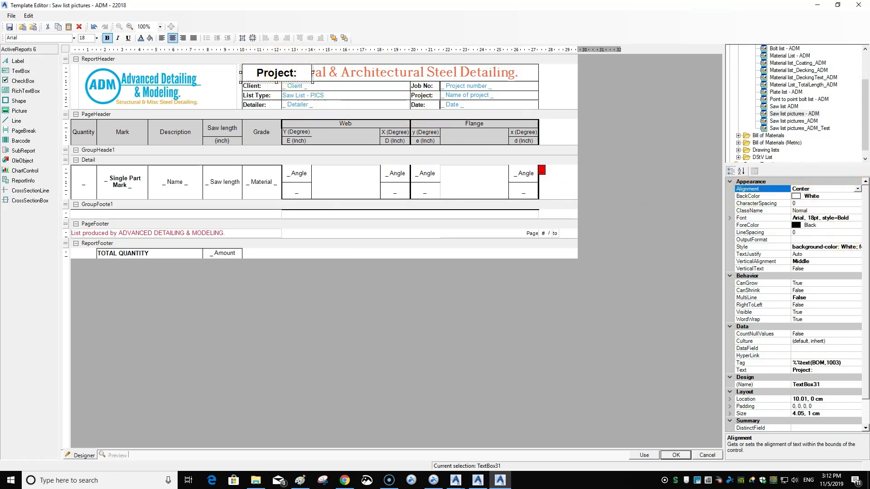
Step: Set the text colour of the enlarged Project: label to DeepSkyBlue
{"action": "left_click", "coordinate": [855, 226]}
{"action": "left_click", "coordinate": [858, 225]}
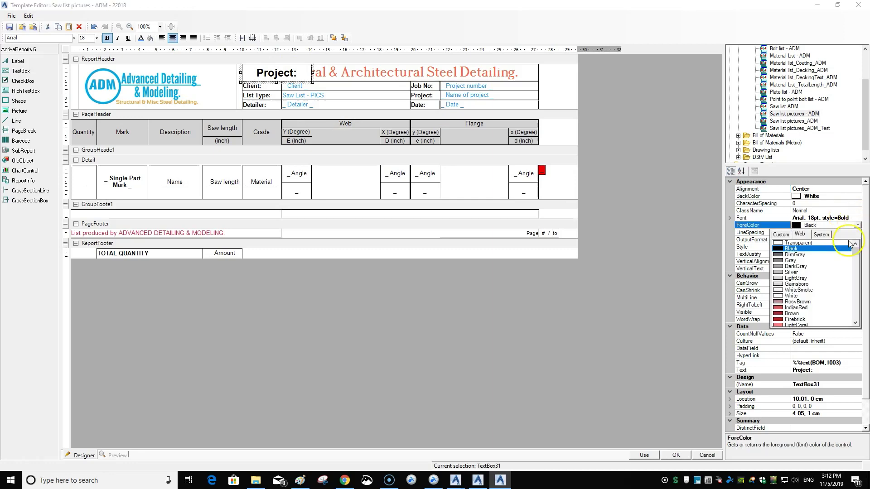
{"action": "left_click", "coordinate": [856, 295]}
{"action": "left_click", "coordinate": [856, 297]}
{"action": "left_click", "coordinate": [856, 299]}
{"action": "left_click", "coordinate": [856, 313]}
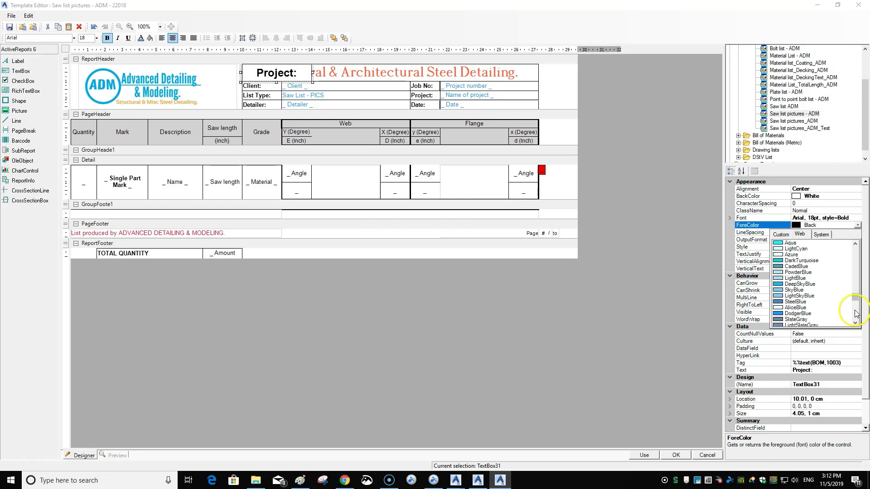
{"action": "left_click", "coordinate": [799, 285]}
Step: Delete the Structural & Architectural Steel Detailing title text box from the report header
{"action": "left_click", "coordinate": [350, 72]}
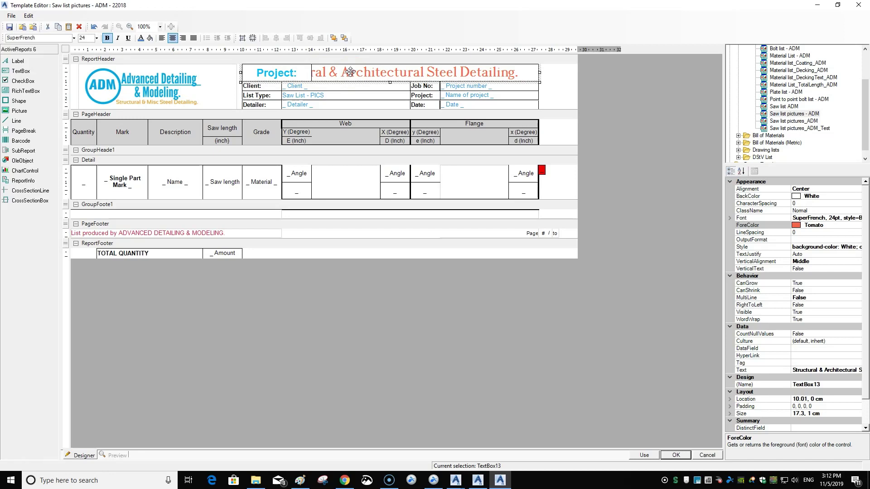
{"action": "key", "text": "Delete"}
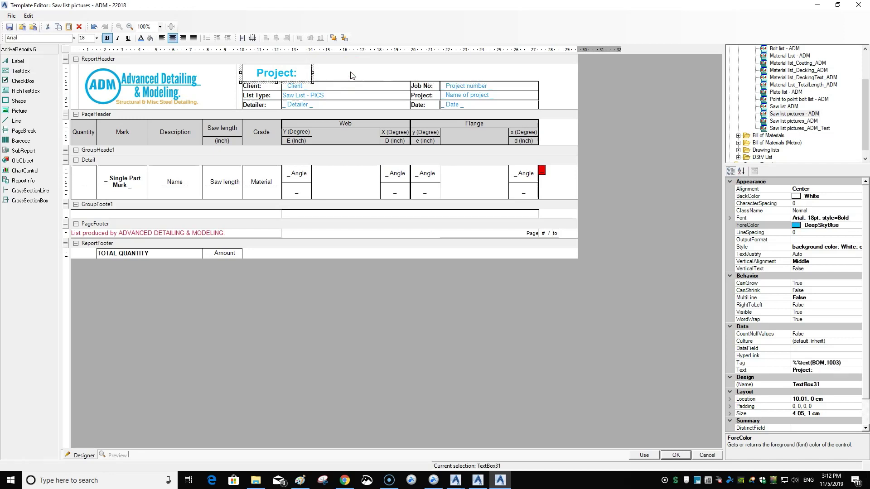
{"action": "left_click", "coordinate": [310, 72]}
Step: Duplicate the Name of project field and fit the copy beside the enlarged Project: label, about 13.25 by 1 cm
{"action": "left_click", "coordinate": [465, 96]}
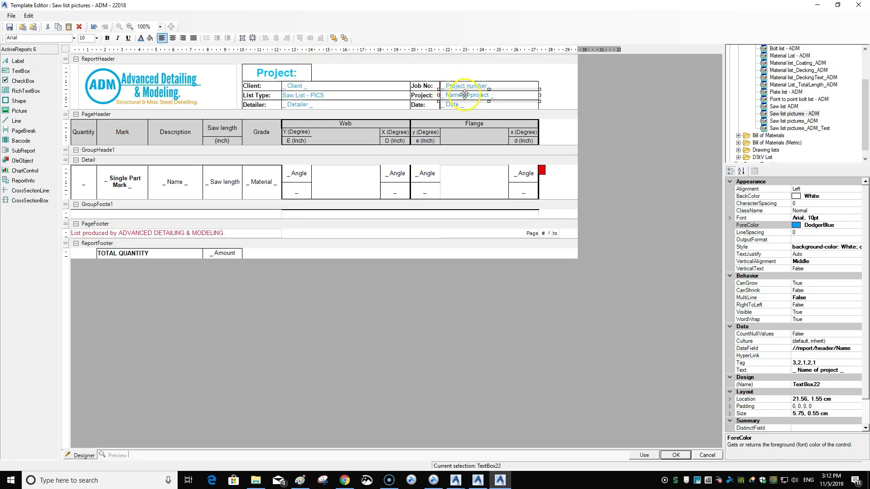
{"action": "right_click", "coordinate": [466, 97]}
{"action": "left_click", "coordinate": [486, 113]}
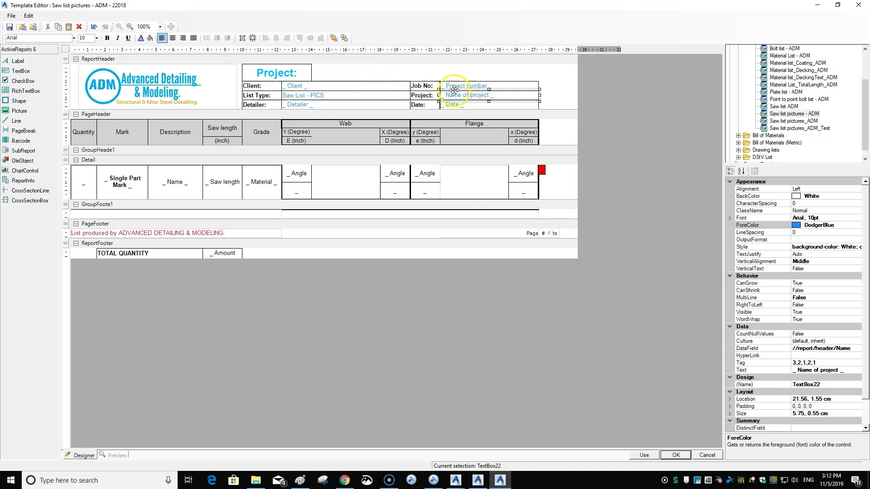
{"action": "left_click", "coordinate": [374, 72]}
{"action": "right_click", "coordinate": [374, 72]}
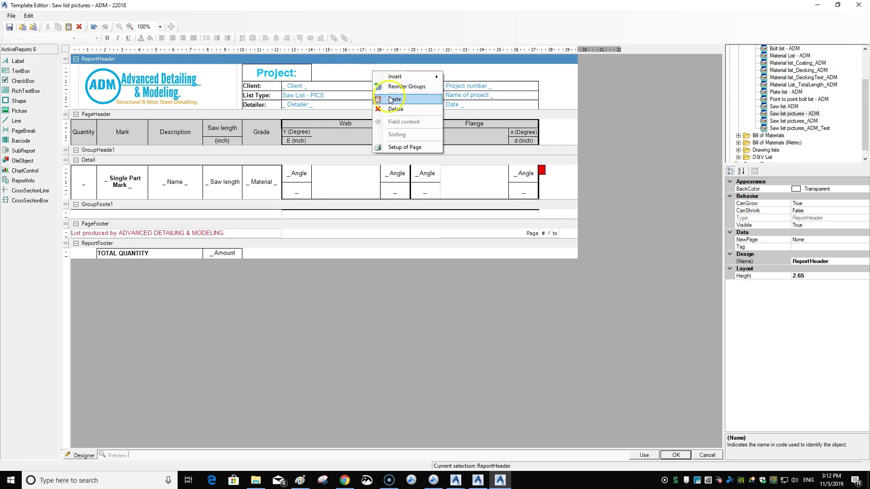
{"action": "left_click", "coordinate": [391, 100]}
{"action": "left_click_drag", "start_coordinate": [133, 69], "coordinate": [540, 77]}
{"action": "left_click_drag", "start_coordinate": [424, 70], "coordinate": [424, 64]}
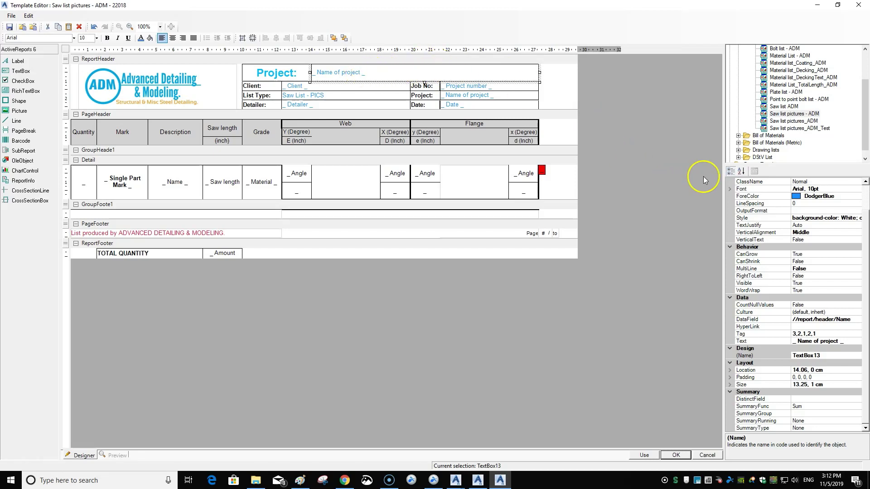
Step: Set the text colour of the enlarged Name of project field to DimGray
{"action": "left_click", "coordinate": [834, 197]}
{"action": "left_click", "coordinate": [858, 196]}
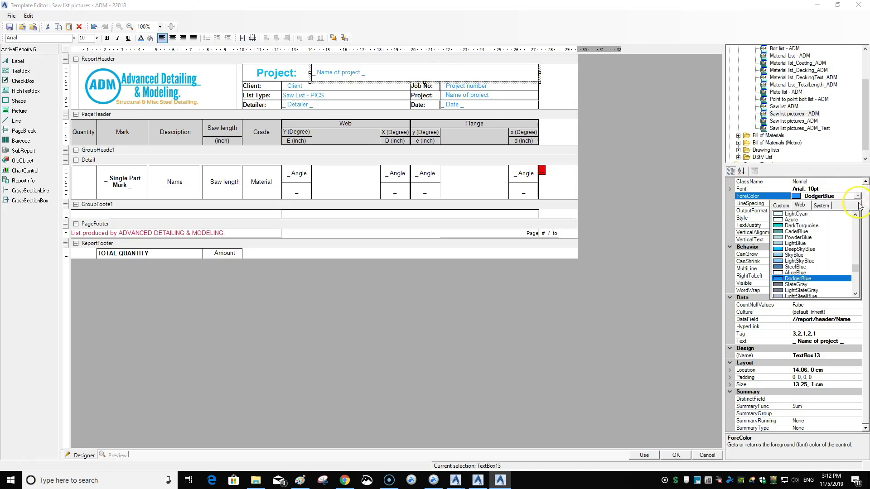
{"action": "left_click_drag", "start_coordinate": [858, 215], "coordinate": [858, 224]}
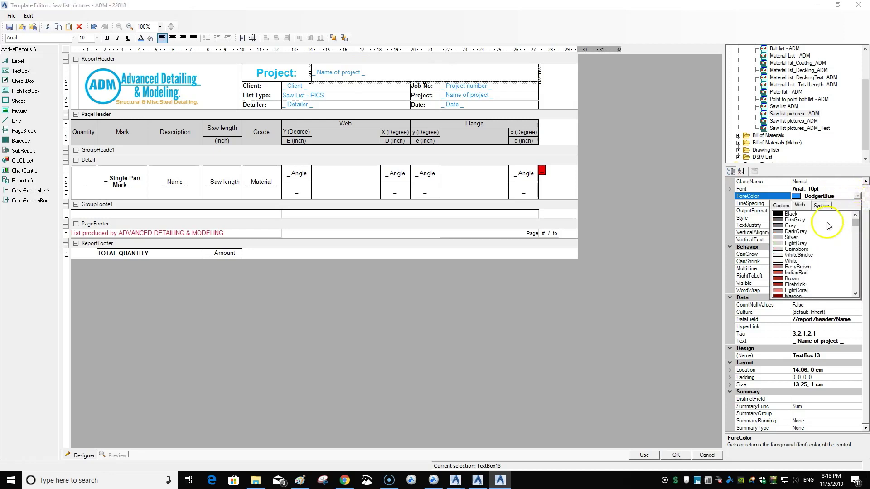
{"action": "left_click", "coordinate": [796, 232]}
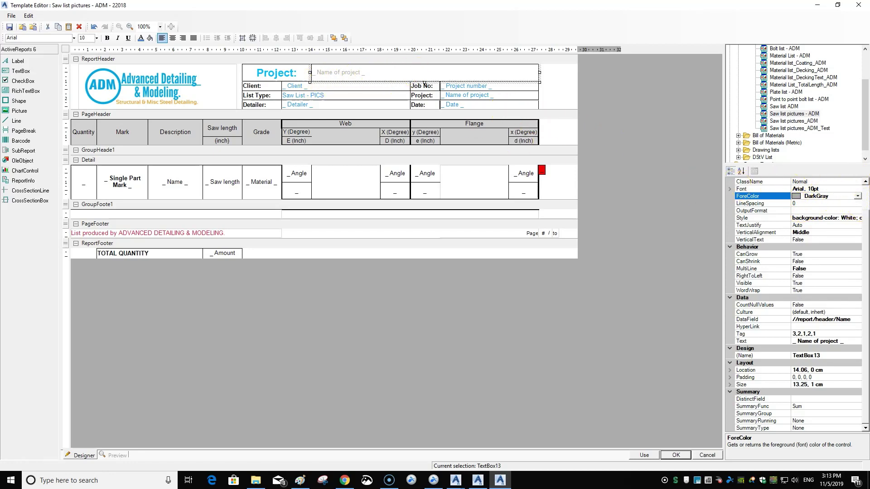
{"action": "left_click", "coordinate": [859, 198]}
{"action": "left_click", "coordinate": [803, 234]}
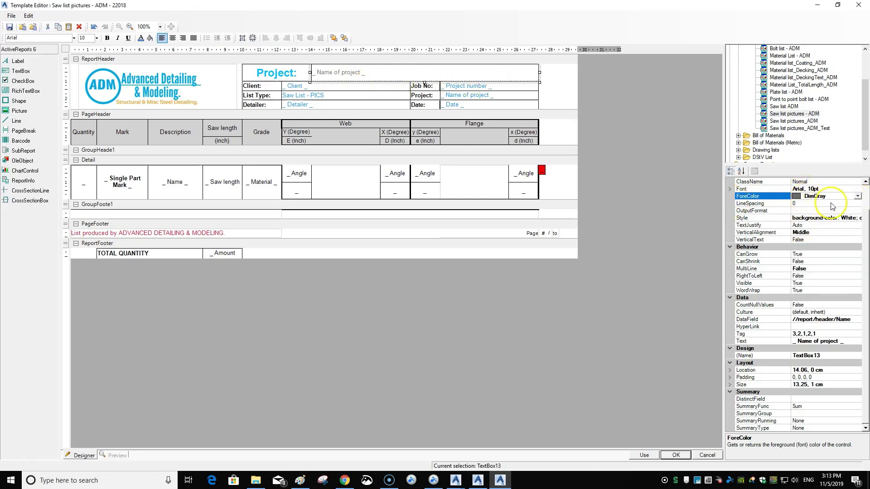
Step: Format the enlarged Name of project field as Arial Bold 18 pt with centred alignment
{"action": "left_click", "coordinate": [845, 190]}
{"action": "left_click", "coordinate": [858, 190]}
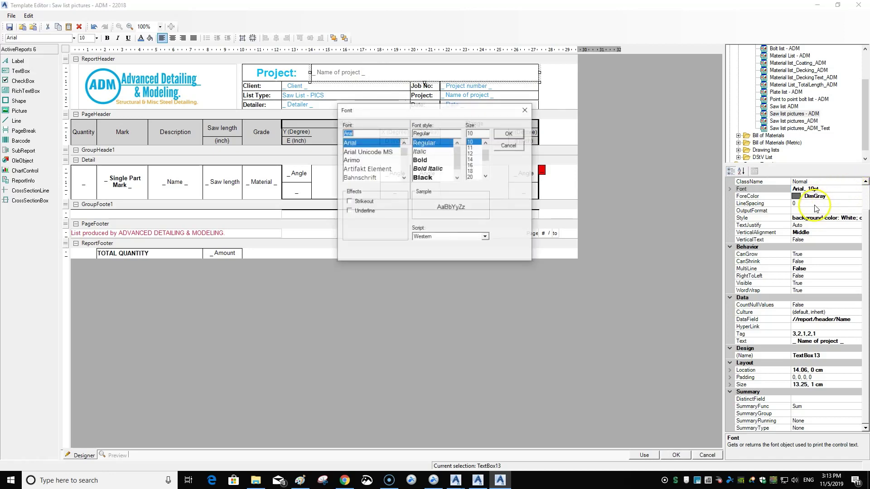
{"action": "left_click", "coordinate": [421, 160]}
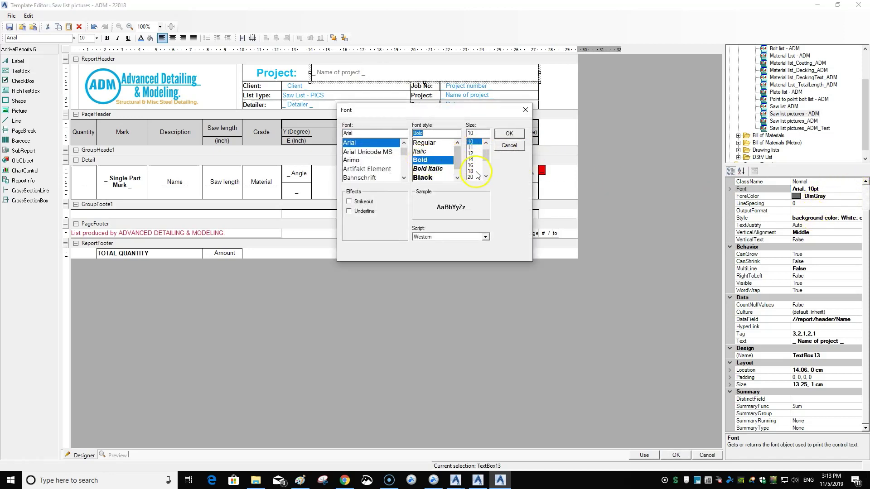
{"action": "left_click", "coordinate": [508, 133]}
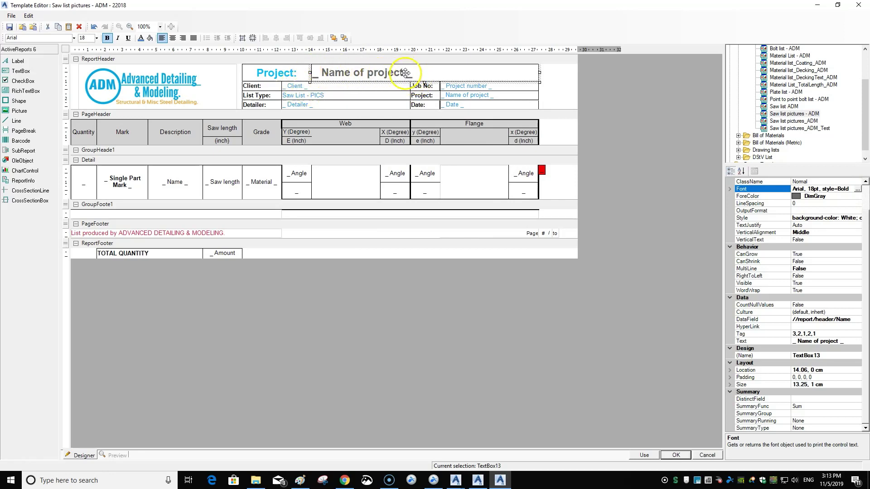
{"action": "left_click", "coordinate": [866, 181]}
{"action": "left_click", "coordinate": [828, 189]}
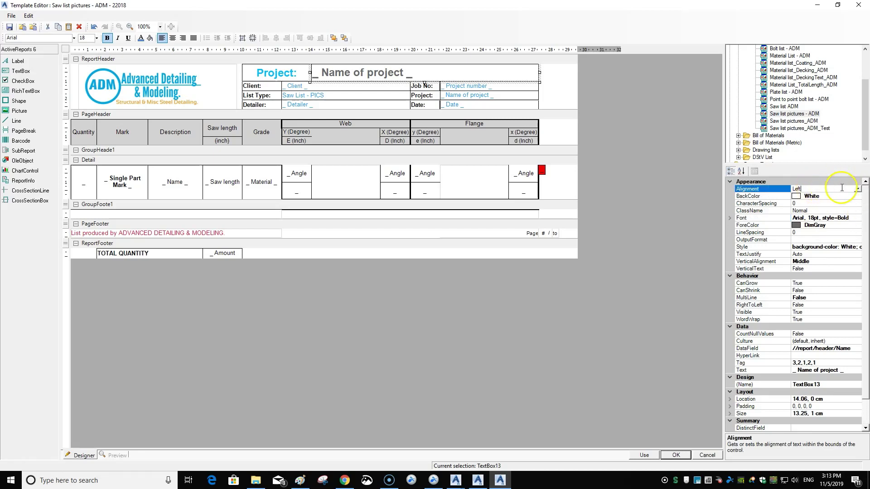
{"action": "left_click", "coordinate": [858, 189]}
{"action": "left_click", "coordinate": [798, 204]}
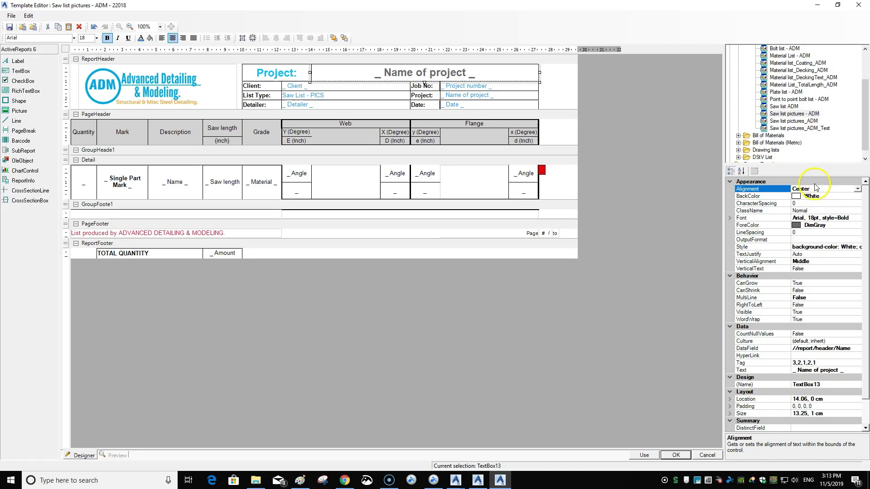
Step: Set the background colour of the enlarged Project: label and Name of project field to LightGray
{"action": "left_click", "coordinate": [287, 73]}
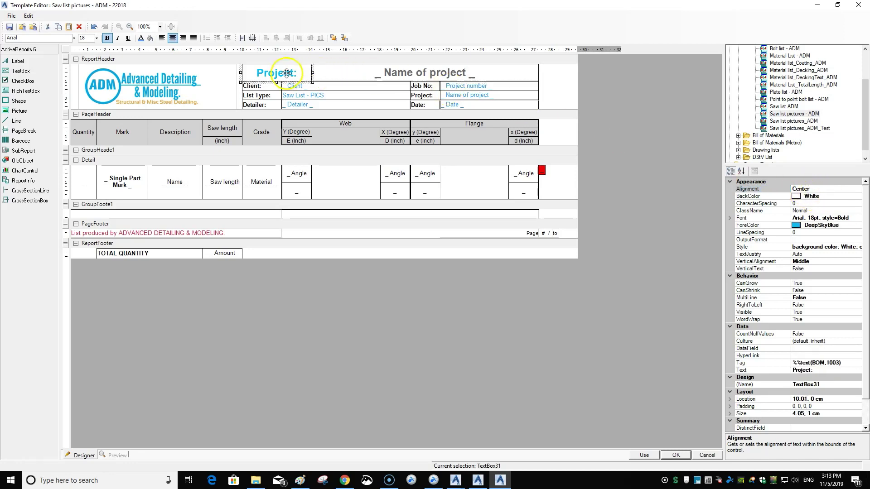
{"action": "left_click", "coordinate": [338, 72], "text": "shift"}
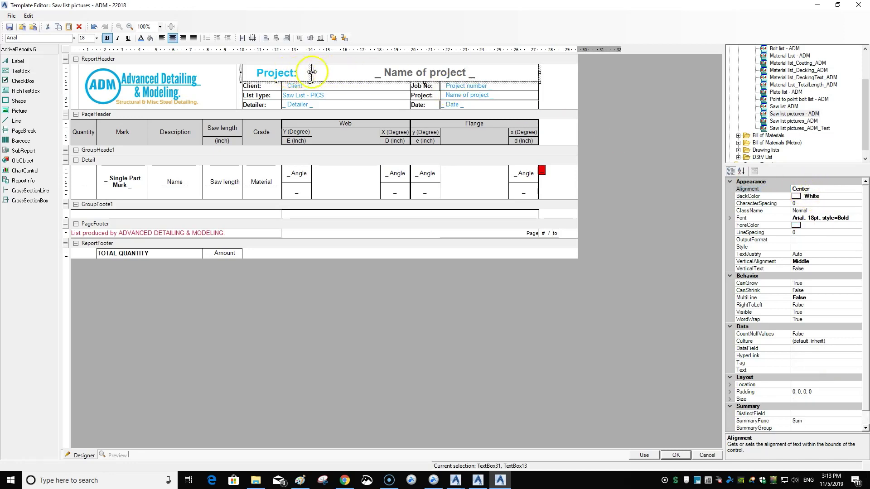
{"action": "left_click", "coordinate": [341, 71], "text": "ctrl"}
{"action": "left_click", "coordinate": [448, 75], "text": "shift"}
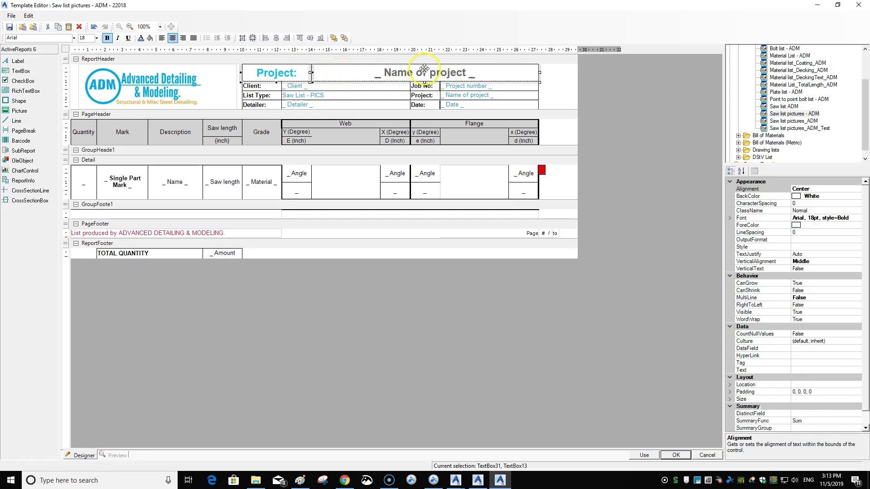
{"action": "left_click", "coordinate": [837, 197]}
{"action": "left_click", "coordinate": [858, 196]}
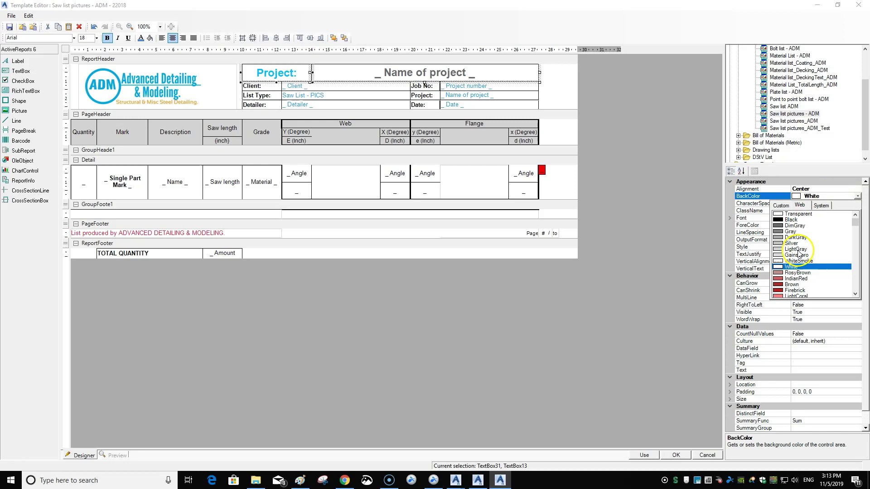
{"action": "left_click", "coordinate": [797, 250]}
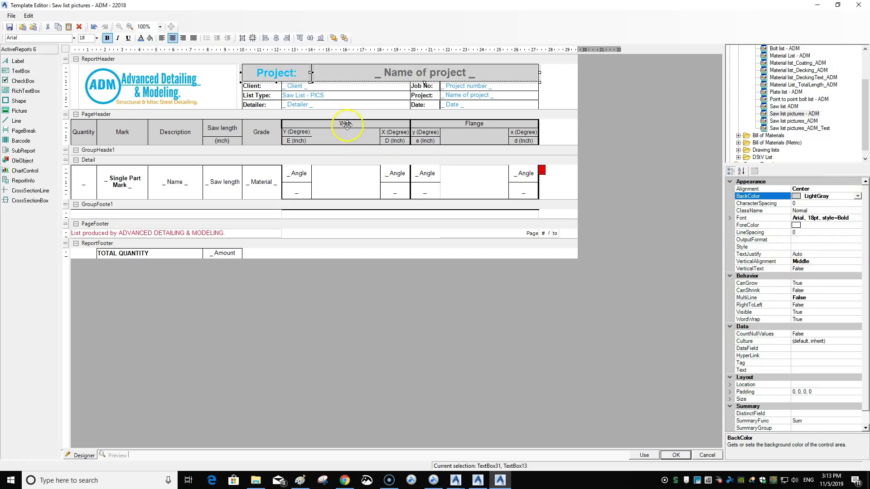
Step: Save the changes to the Saw list pictures - ADM template
{"action": "left_click", "coordinate": [325, 89]}
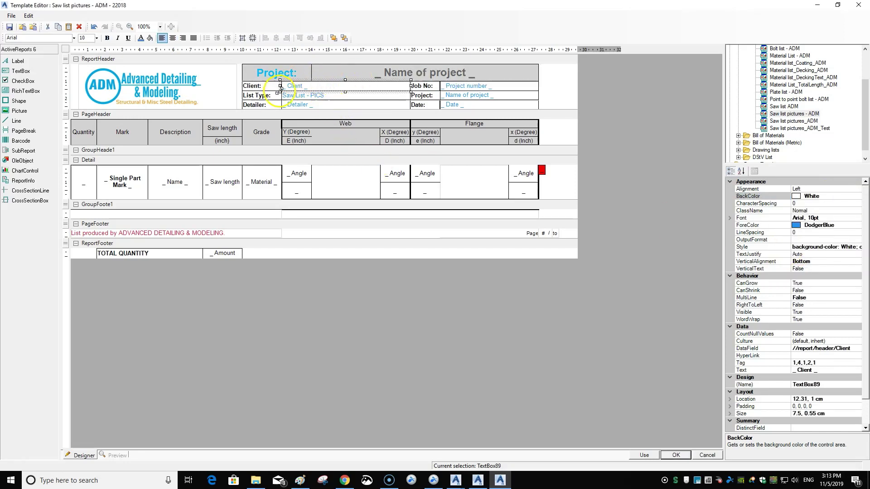
{"action": "left_click", "coordinate": [263, 105]}
{"action": "key", "text": "Escape"}
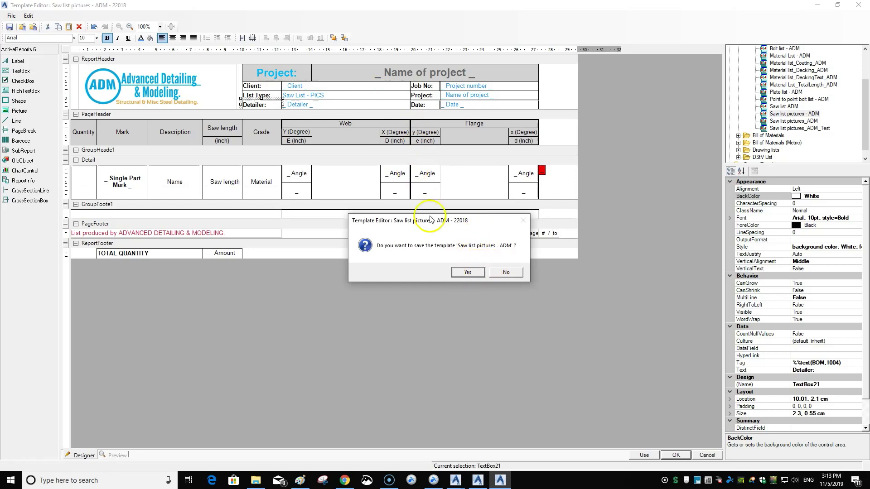
{"action": "left_click", "coordinate": [466, 272]}
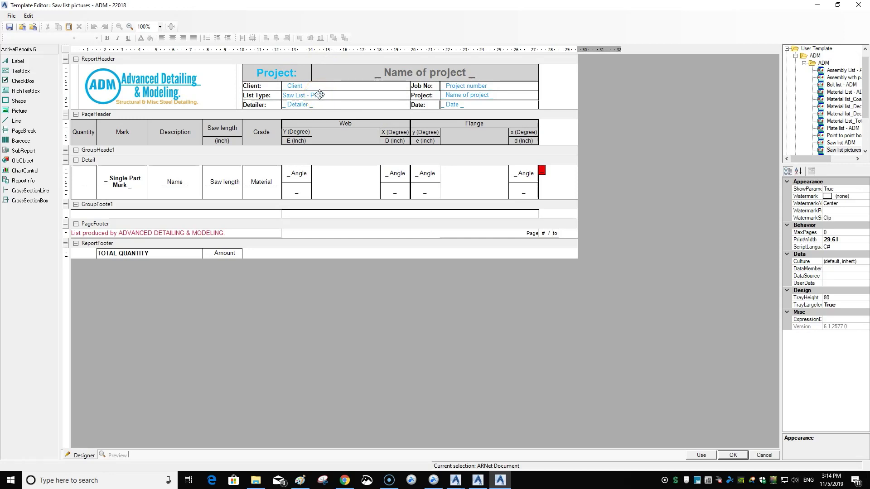
Step: Change the text of the List Type value in the report header to SAW LIST - PICS
{"action": "left_click", "coordinate": [285, 96]}
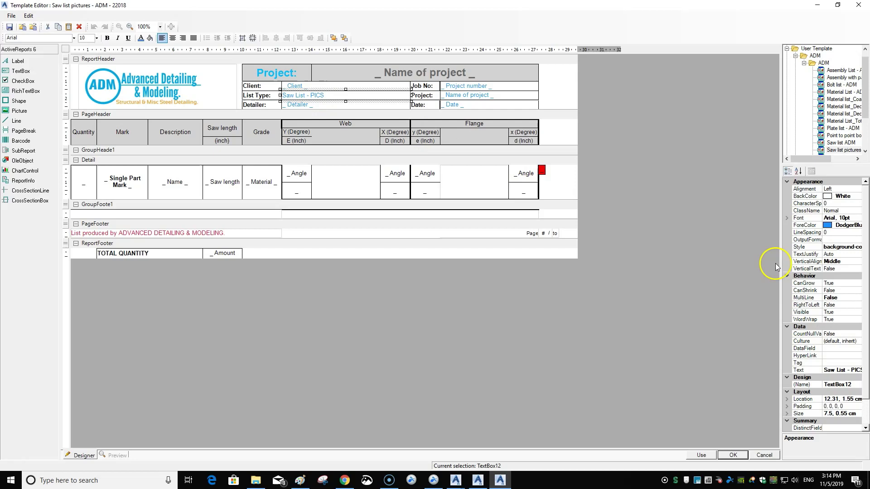
{"action": "left_click_drag", "start_coordinate": [779, 252], "coordinate": [730, 251]}
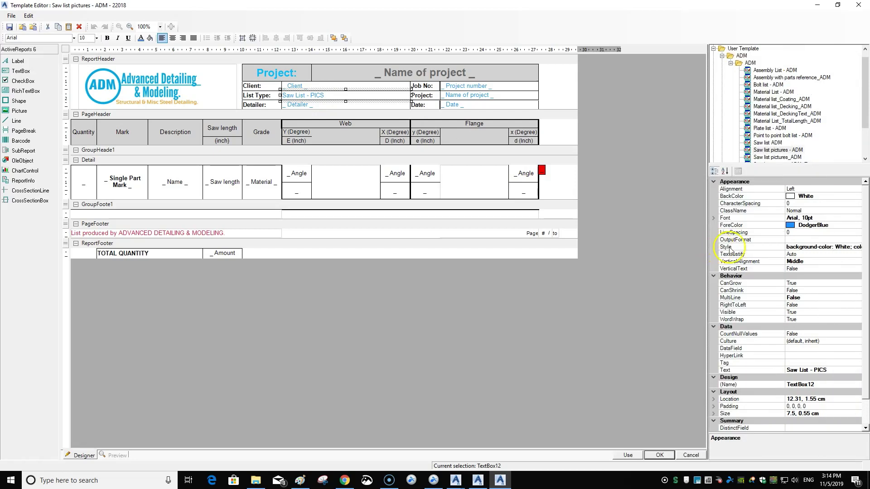
{"action": "left_click", "coordinate": [825, 370]}
{"action": "left_click", "coordinate": [827, 370]}
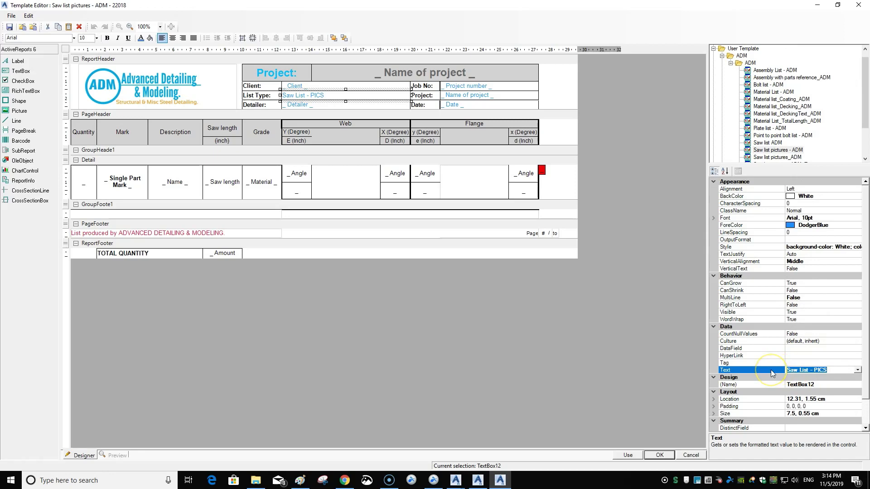
{"action": "type", "text": "SAW LIST -"}
{"action": "left_click", "coordinate": [826, 363]}
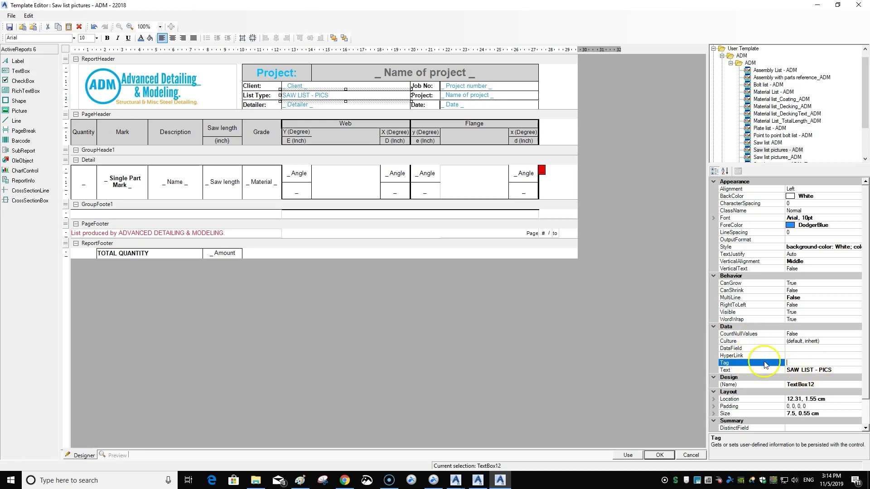
Step: Set the font style of the SAW LIST - PICS text box to Bold
{"action": "left_click", "coordinate": [325, 104]}
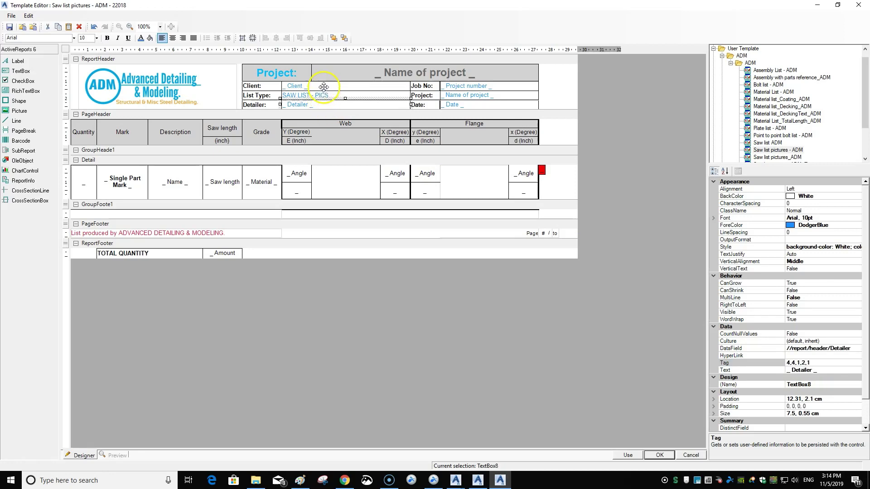
{"action": "left_click", "coordinate": [319, 95]}
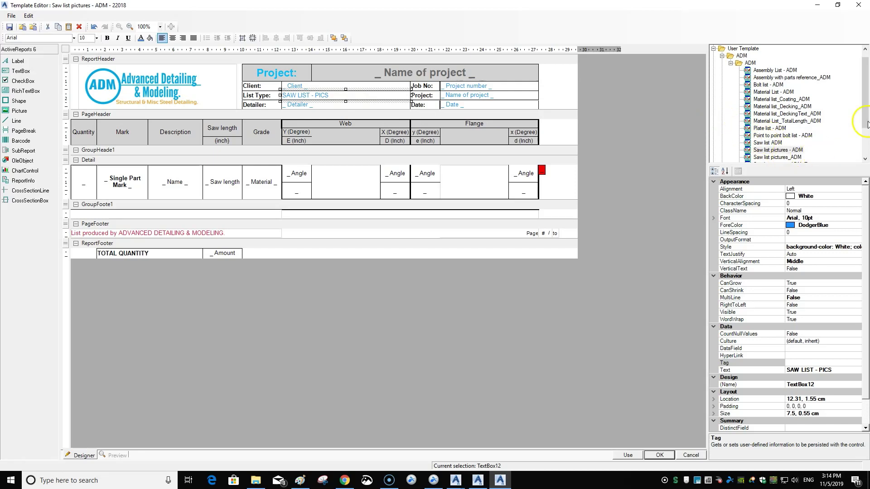
{"action": "left_click", "coordinate": [829, 221]}
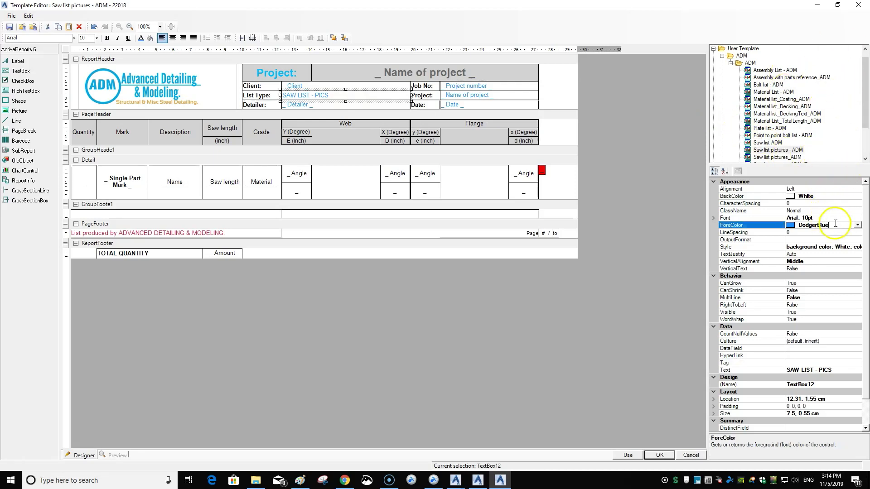
{"action": "left_click", "coordinate": [855, 220]}
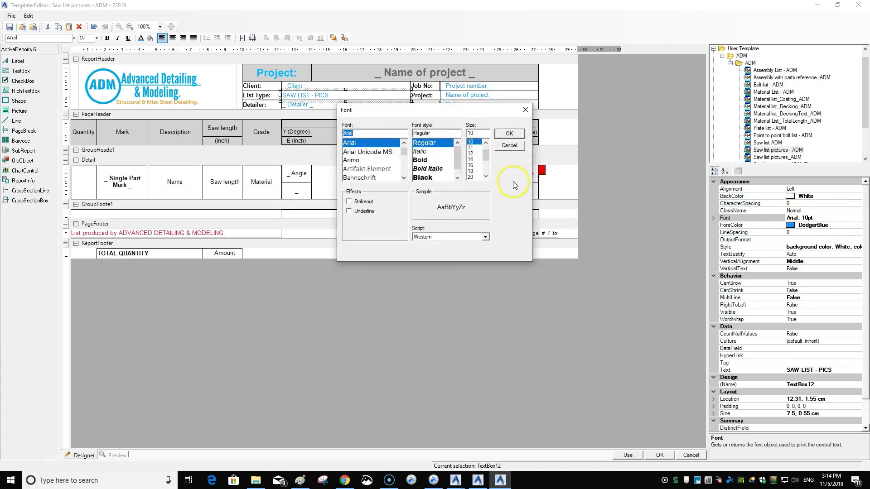
{"action": "left_click_drag", "start_coordinate": [419, 152], "coordinate": [421, 162]}
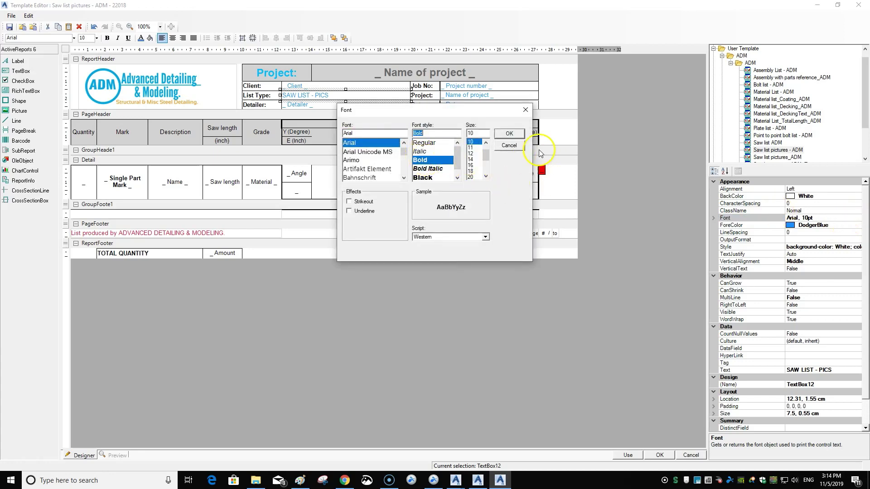
{"action": "left_click", "coordinate": [509, 134]}
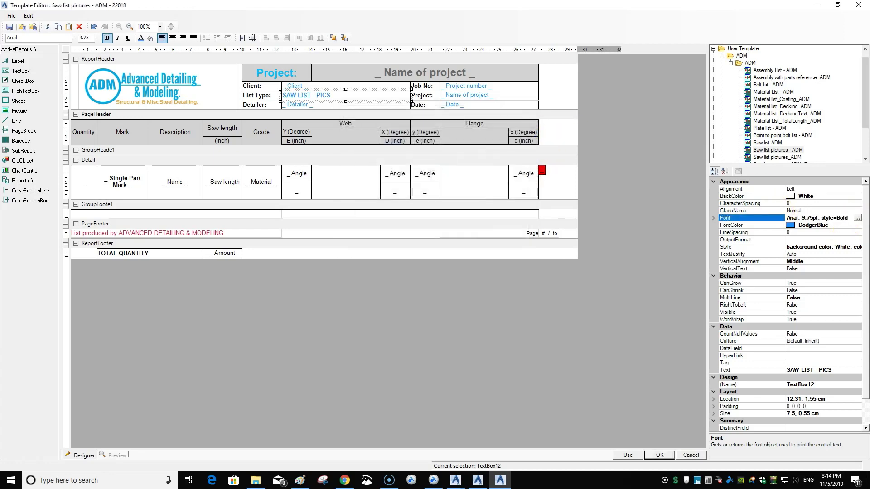
Step: Set the text colour of the SAW LIST - PICS text box to DarkOrange
{"action": "left_click", "coordinate": [838, 225]}
{"action": "left_click", "coordinate": [858, 225]}
{"action": "scroll", "coordinate": [855, 262], "scroll_direction": "up", "scroll_amount": 10}
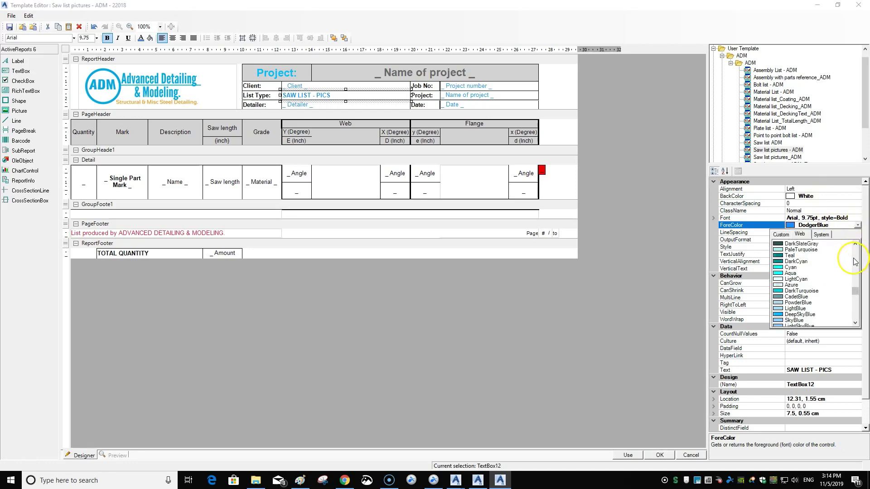
{"action": "scroll", "coordinate": [855, 259], "scroll_direction": "up", "scroll_amount": 4}
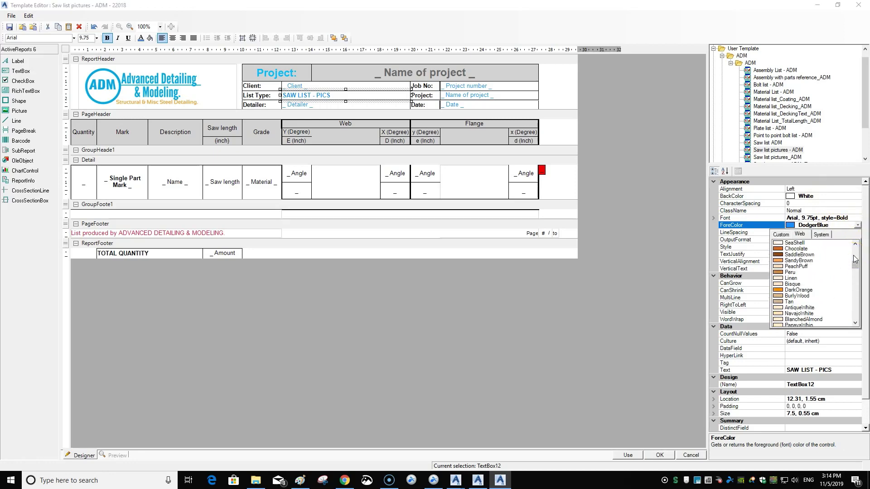
{"action": "left_click", "coordinate": [801, 290]}
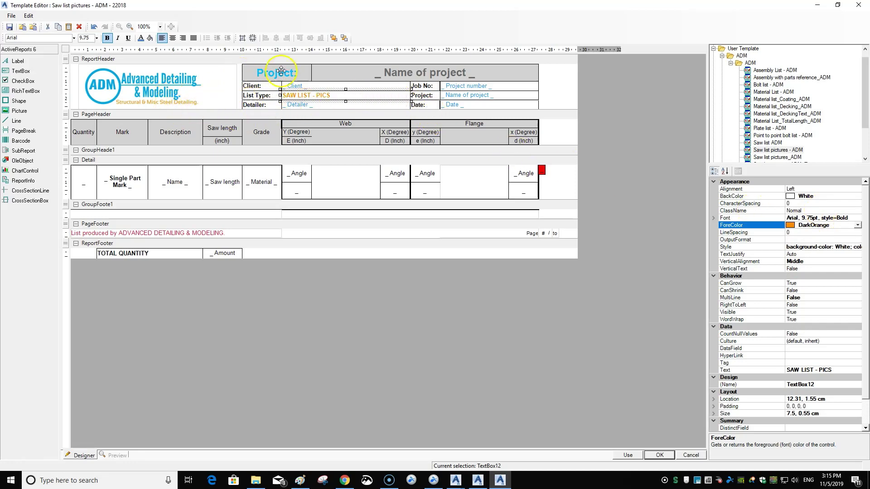
Step: Set the text colour of the Client field in the report header to DeepSkyBlue
{"action": "left_click", "coordinate": [304, 86]}
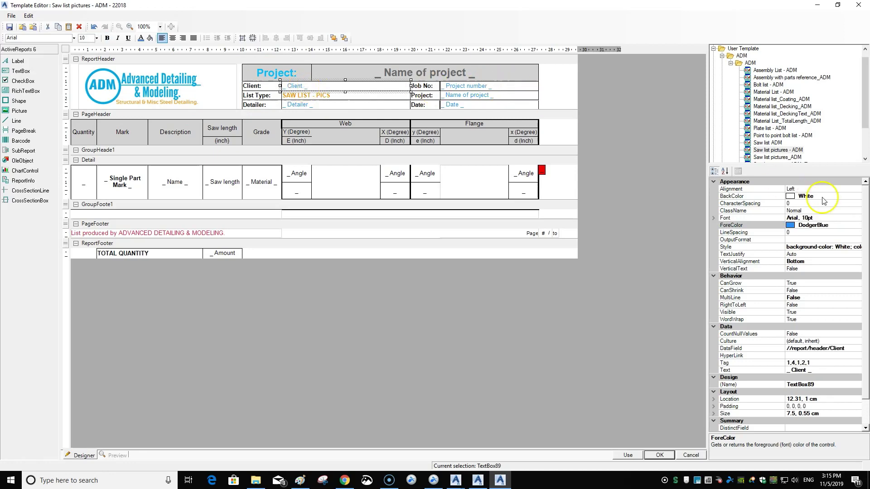
{"action": "left_click", "coordinate": [857, 225]}
{"action": "left_click", "coordinate": [858, 226]}
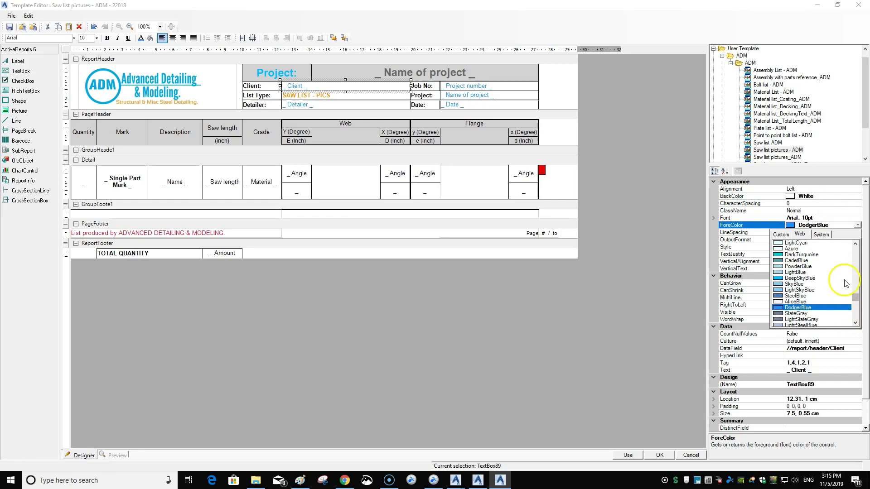
{"action": "left_click", "coordinate": [800, 278]}
Step: Set the text colour of the small Name of project field below the project number to DeepSkyBlue
{"action": "left_click", "coordinate": [465, 91]}
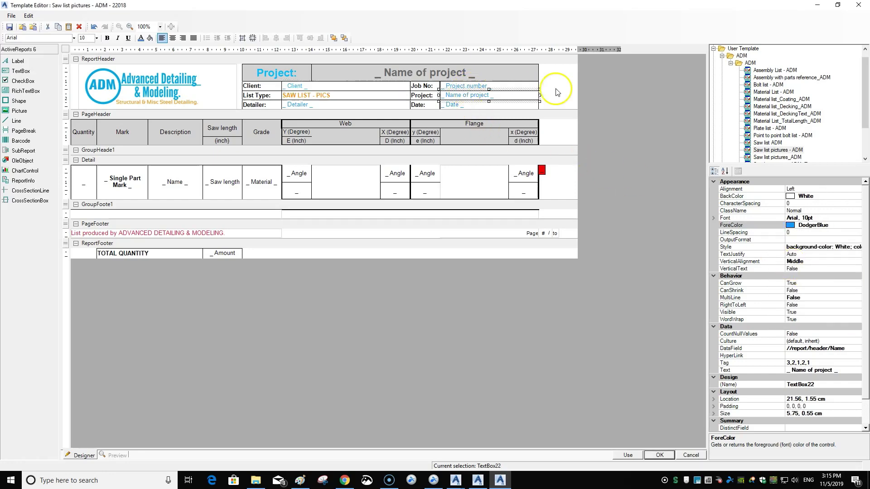
{"action": "left_click", "coordinate": [834, 226]}
{"action": "left_click", "coordinate": [857, 225]}
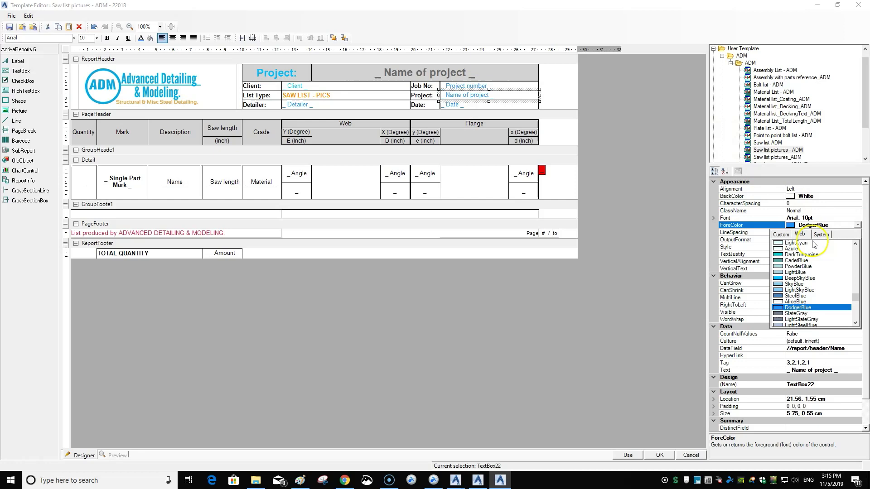
{"action": "left_click", "coordinate": [800, 278]}
Step: Set the text colour of the Project number field beside Job No: to DeepSkyBlue
{"action": "left_click", "coordinate": [498, 86]}
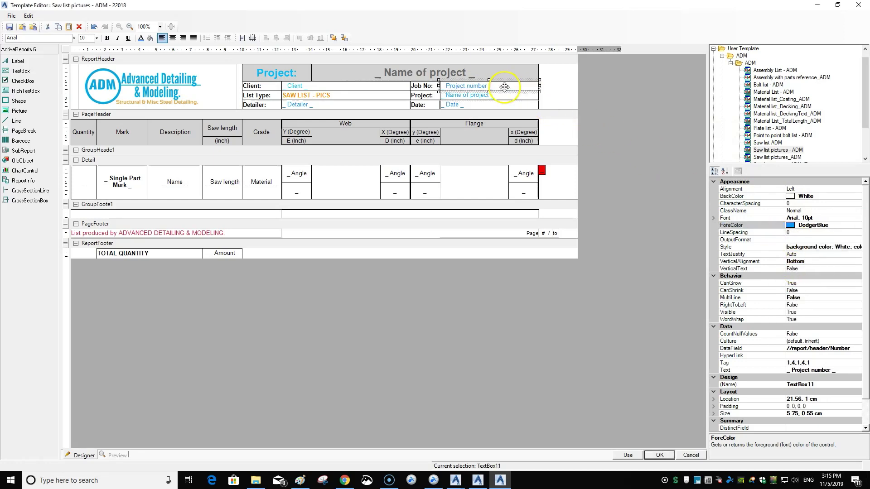
{"action": "left_click", "coordinate": [861, 230]}
{"action": "left_click", "coordinate": [861, 225]}
{"action": "left_click", "coordinate": [858, 225]}
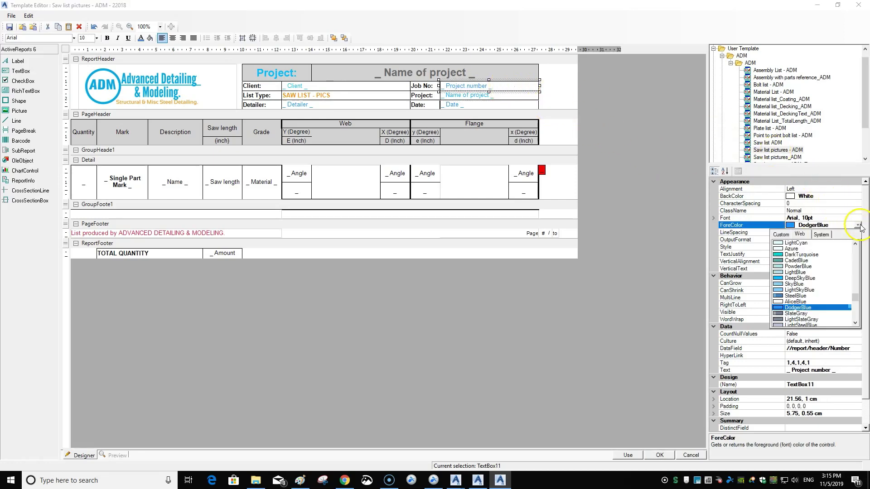
{"action": "left_click", "coordinate": [801, 278]}
Step: Set the text colour of the Date and Detailer fields together to DeepSkyBlue
{"action": "left_click", "coordinate": [478, 105]}
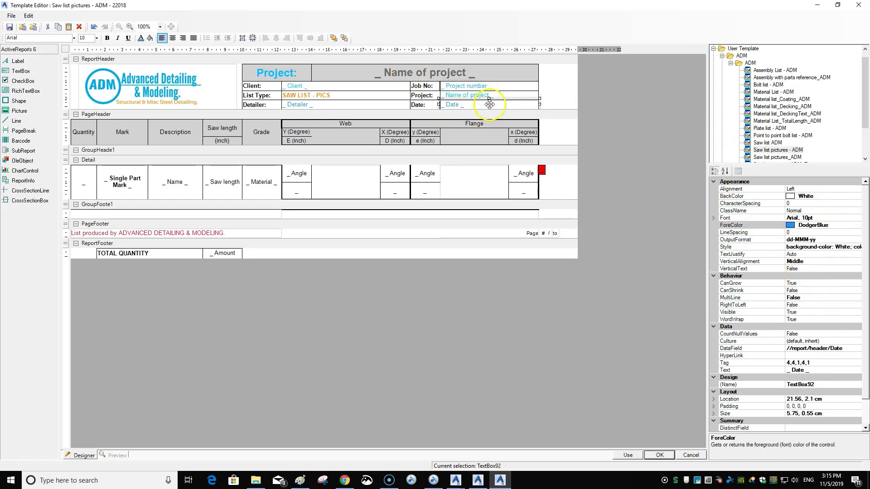
{"action": "left_click", "coordinate": [348, 106], "text": "ctrl"}
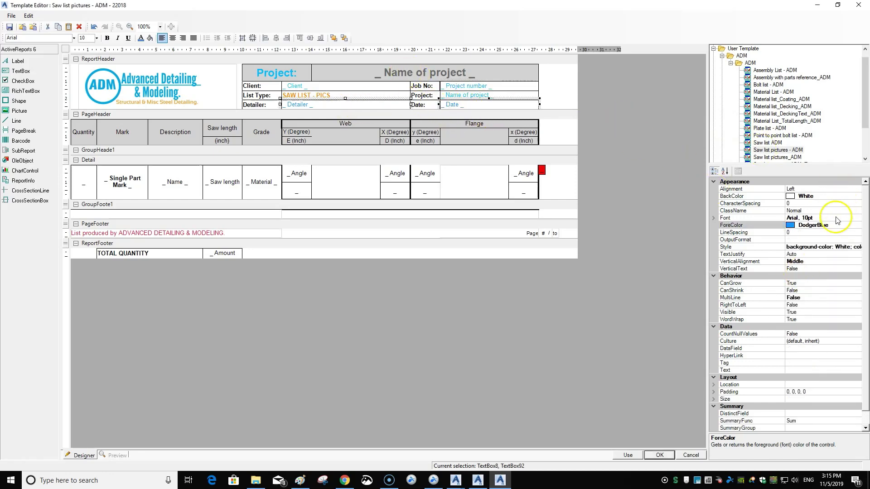
{"action": "left_click", "coordinate": [863, 226]}
{"action": "left_click", "coordinate": [858, 226]}
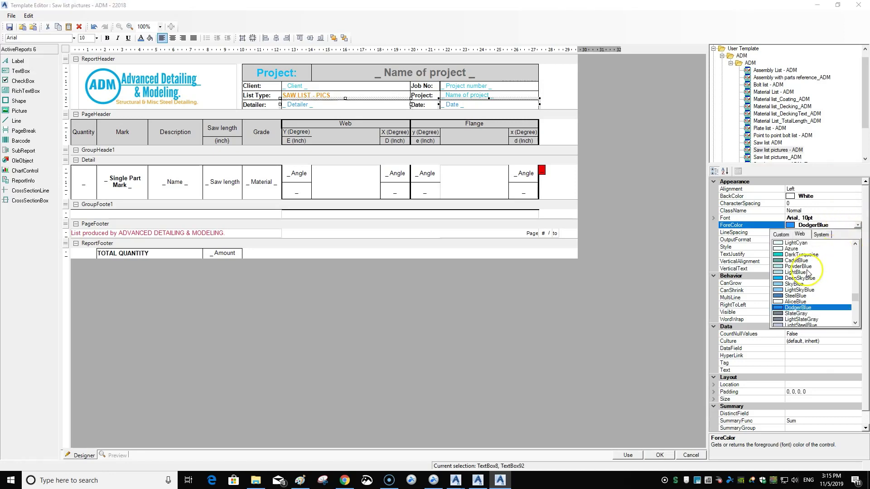
{"action": "left_click", "coordinate": [798, 275]}
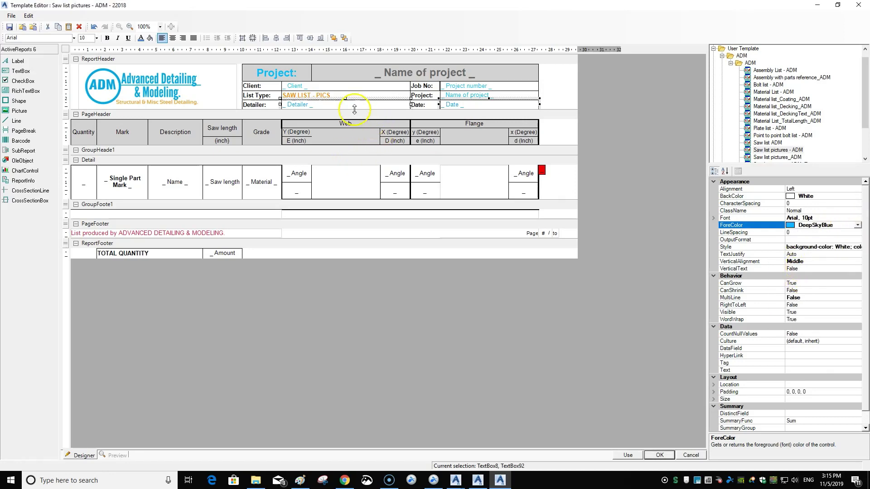
{"action": "left_click", "coordinate": [394, 101]}
{"action": "left_click", "coordinate": [461, 96]}
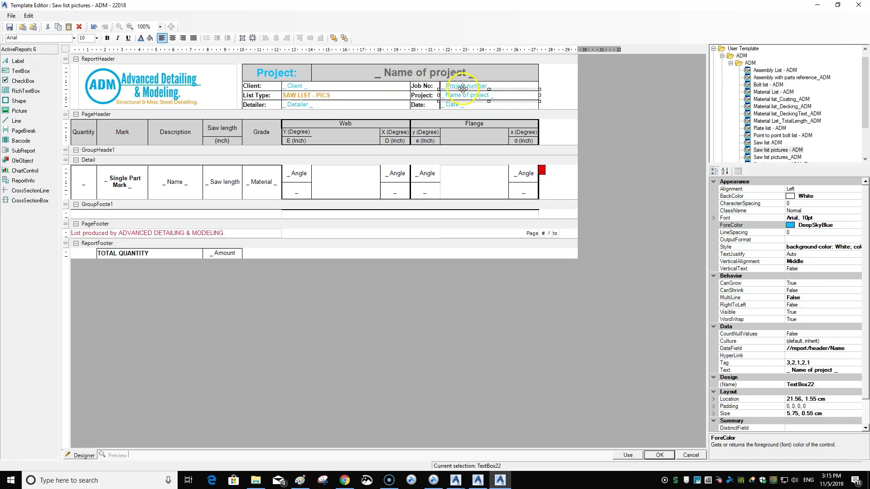
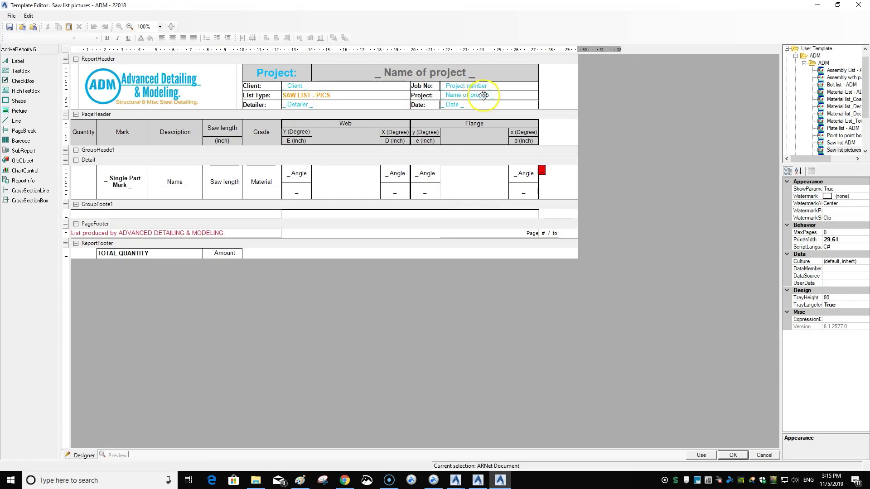
Step: Change the text of the Project: label beside the small Name of project field to Phase:
{"action": "left_click", "coordinate": [428, 95]}
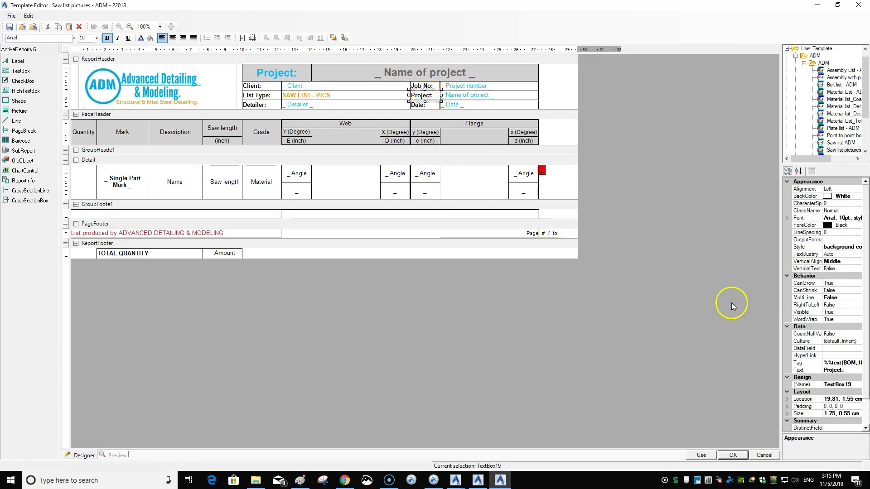
{"action": "left_click_drag", "start_coordinate": [782, 316], "coordinate": [721, 316]}
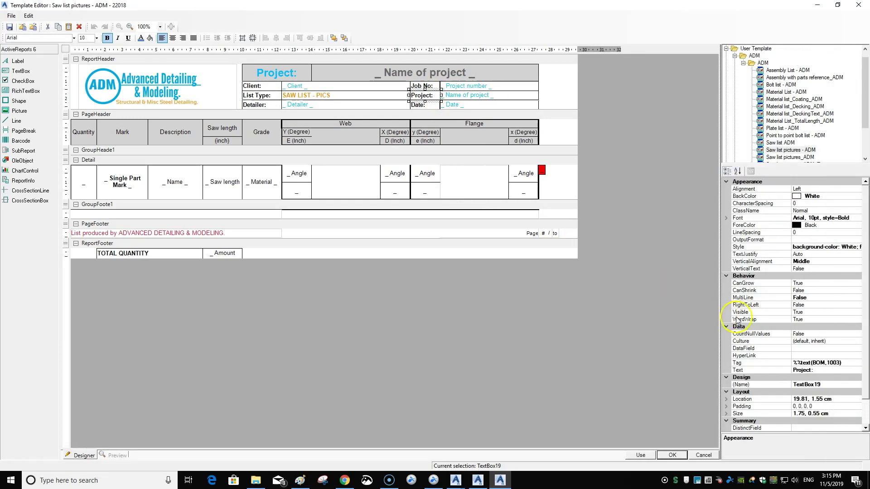
{"action": "left_click", "coordinate": [806, 370]}
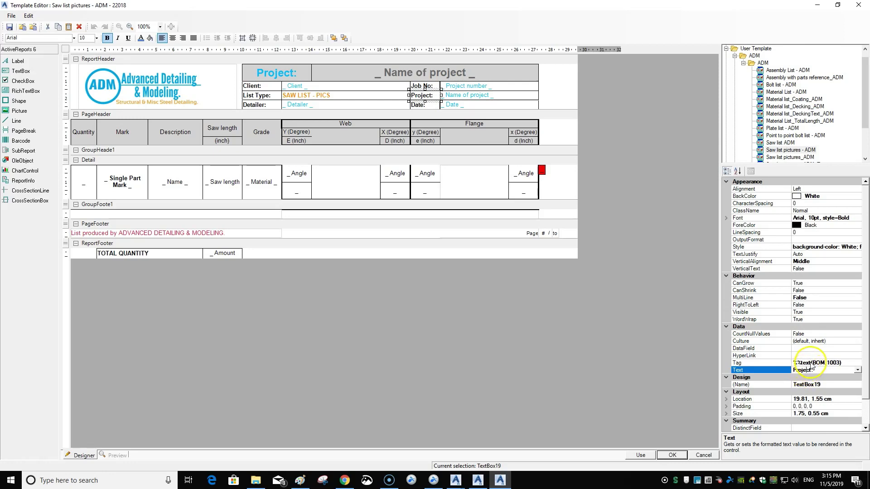
{"action": "left_click", "coordinate": [795, 363]}
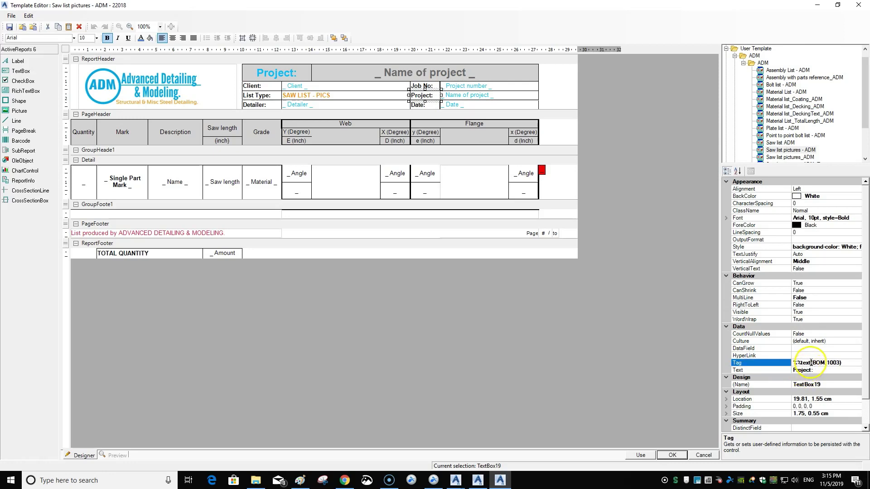
{"action": "left_click", "coordinate": [849, 363]}
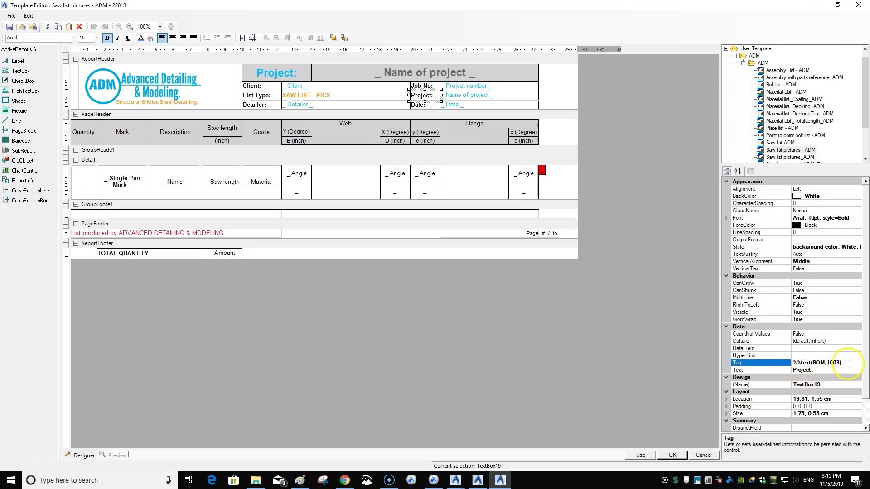
{"action": "left_click", "coordinate": [811, 370]}
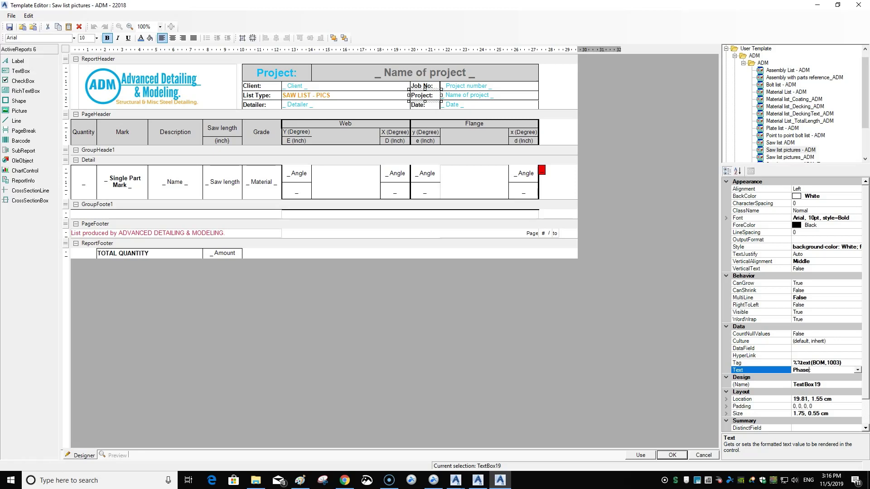
{"action": "left_click", "coordinate": [787, 356]}
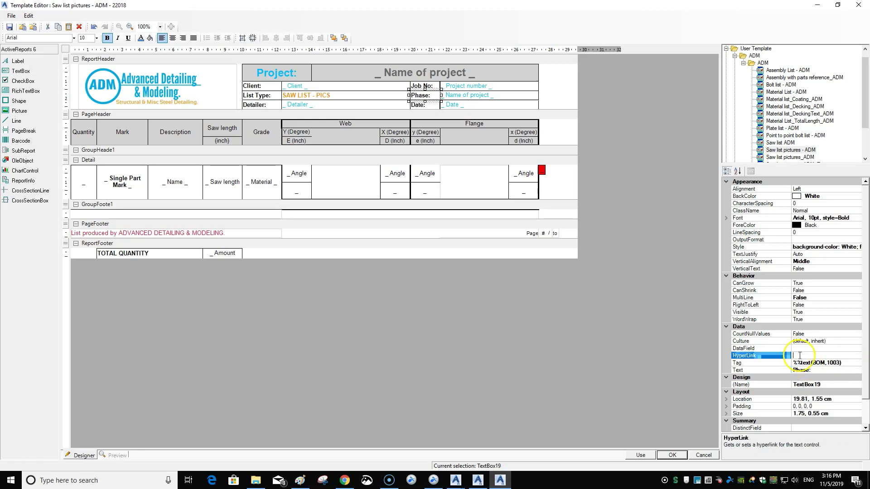
Step: Check the properties of the Phase: label and its adjoining Name of project field, and accept the template edits
{"action": "left_click", "coordinate": [467, 95]}
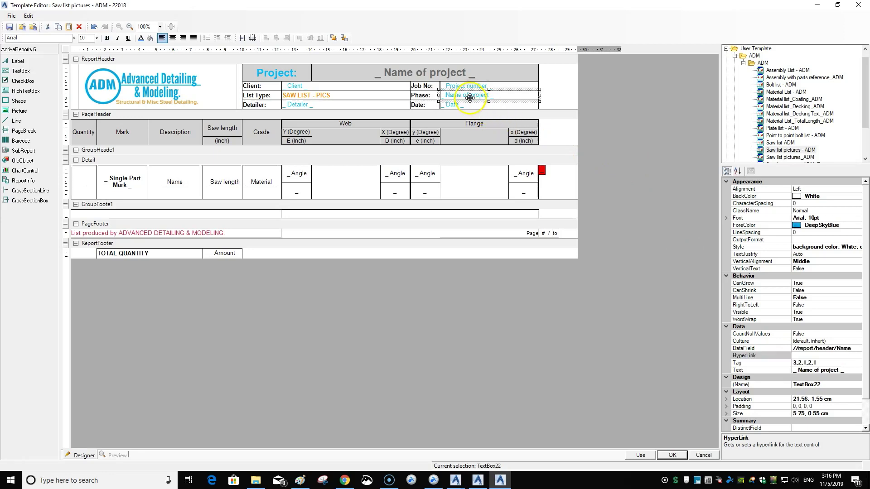
{"action": "left_click", "coordinate": [420, 95]}
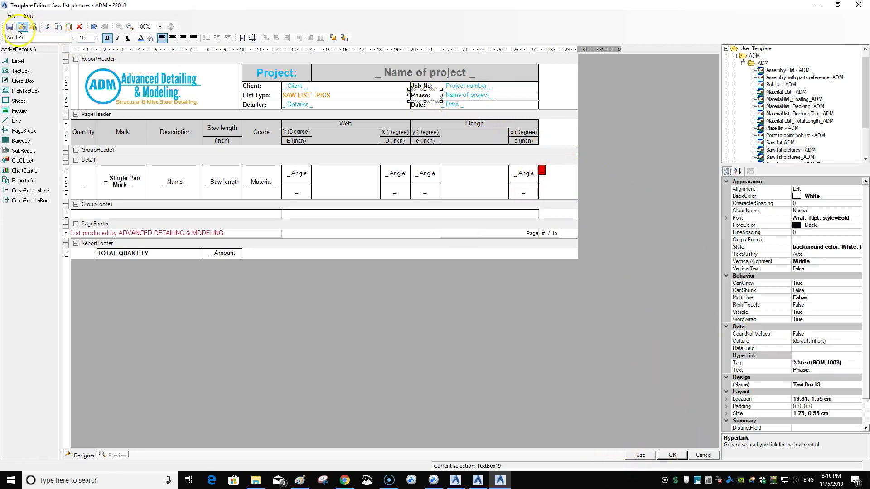
{"action": "left_click", "coordinate": [460, 95]}
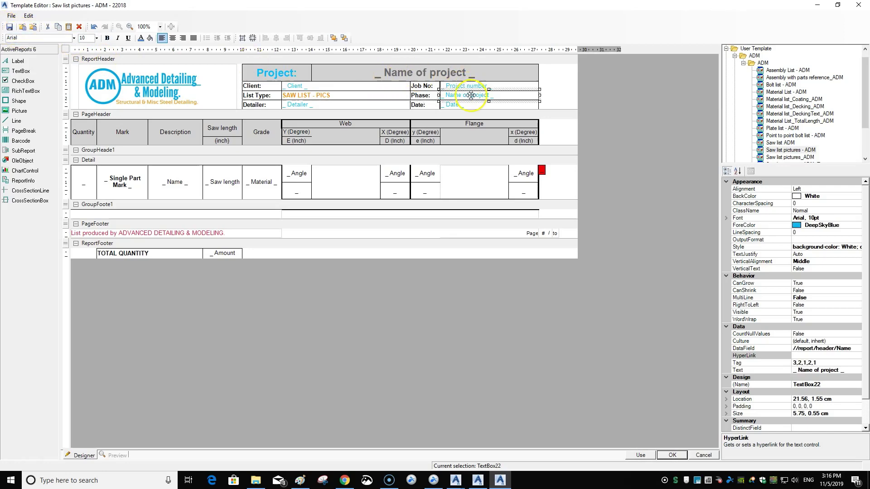
{"action": "left_click", "coordinate": [673, 455]}
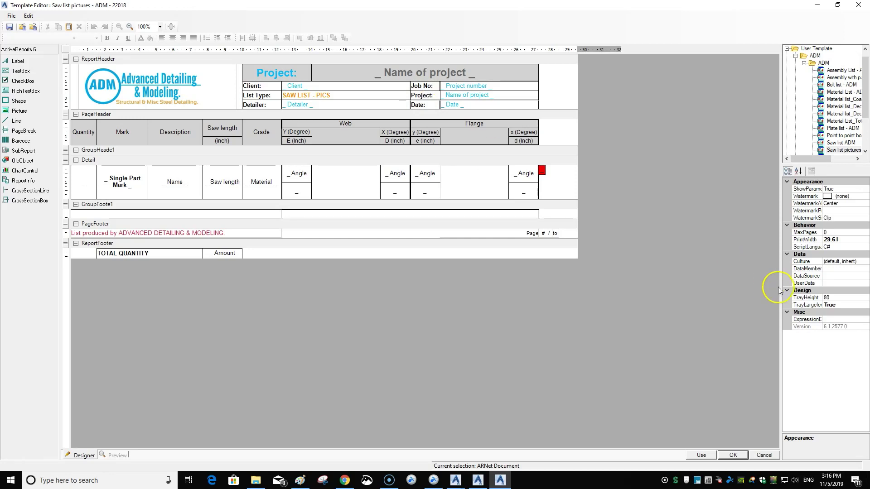
Step: Clear the Tag property of the small Project: label below Job No: in the report header
{"action": "left_click", "coordinate": [425, 95]}
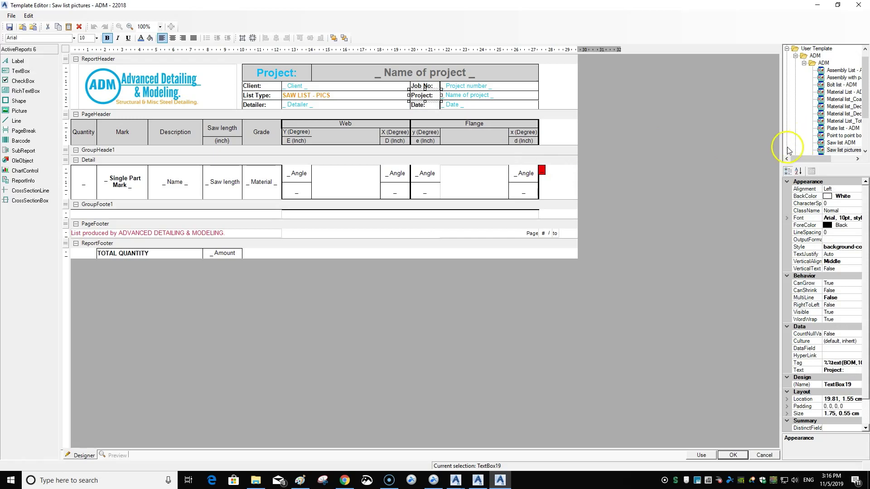
{"action": "left_click_drag", "start_coordinate": [780, 145], "coordinate": [684, 146]}
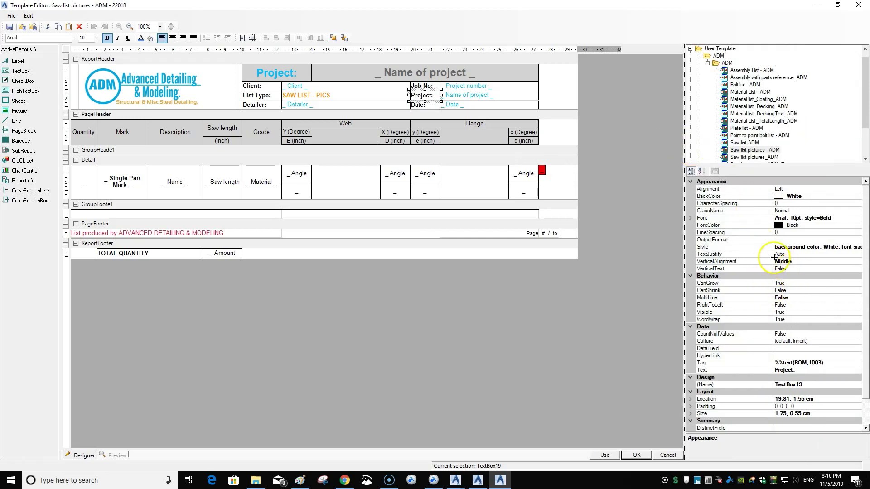
{"action": "left_click", "coordinate": [837, 363]}
{"action": "left_click_drag", "start_coordinate": [837, 362], "coordinate": [676, 365]}
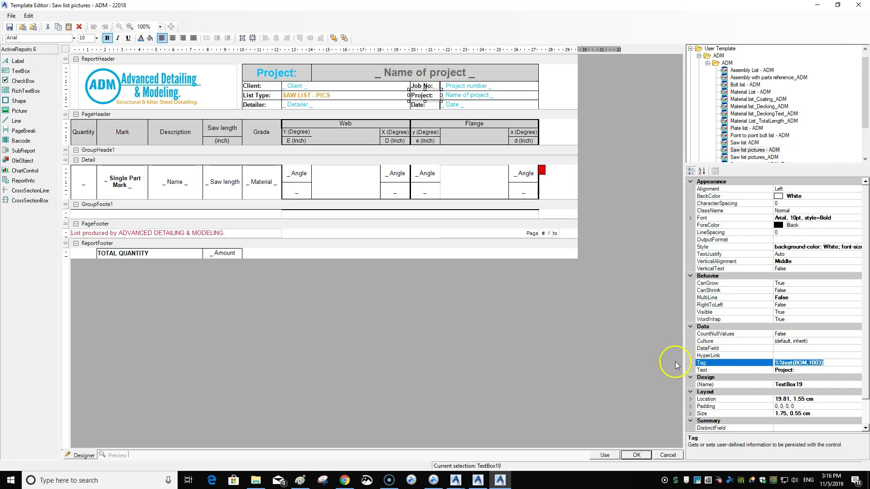
{"action": "key", "text": "Delete"}
Step: Replace the text of the small Project: label below Job No: with Phase:
{"action": "left_click", "coordinate": [794, 369]}
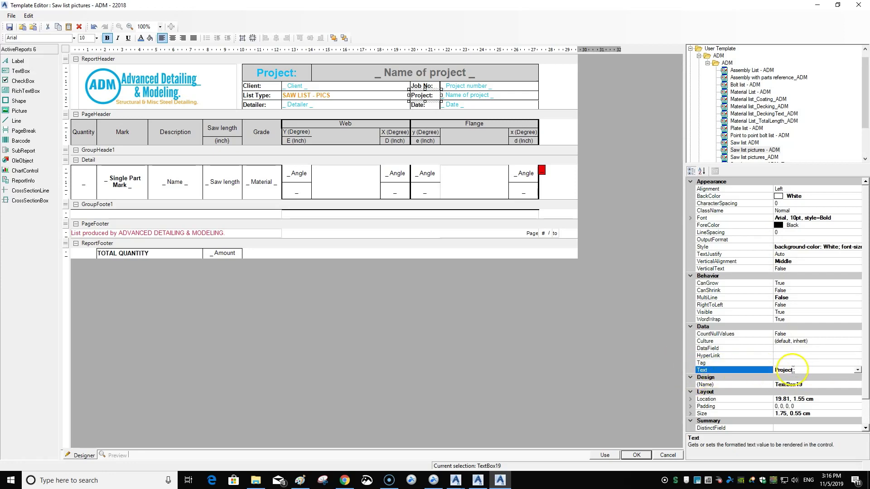
{"action": "left_click", "coordinate": [858, 371]}
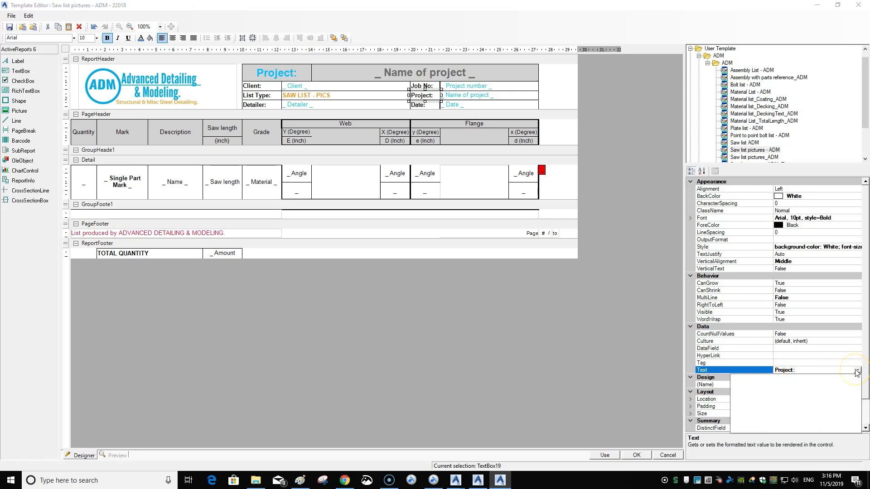
{"action": "left_click", "coordinate": [856, 370]}
{"action": "left_click", "coordinate": [795, 371]}
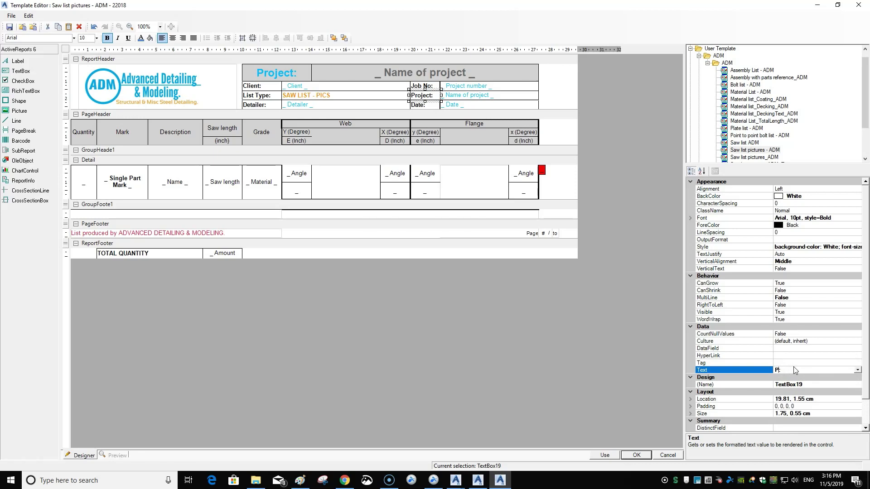
{"action": "type", "text": "hase"}
{"action": "left_click", "coordinate": [800, 356]}
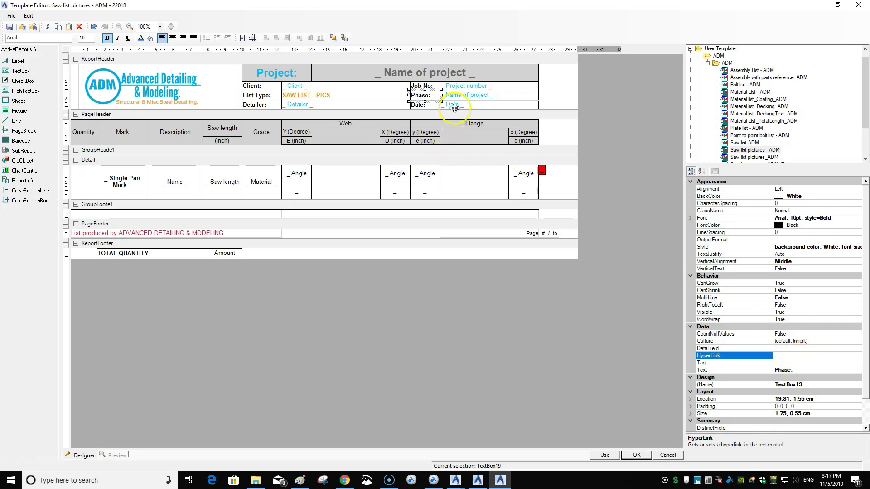
Step: Open the Assembly List - ADM template, saving the changes to Saw list pictures - ADM
{"action": "left_click", "coordinate": [467, 95]}
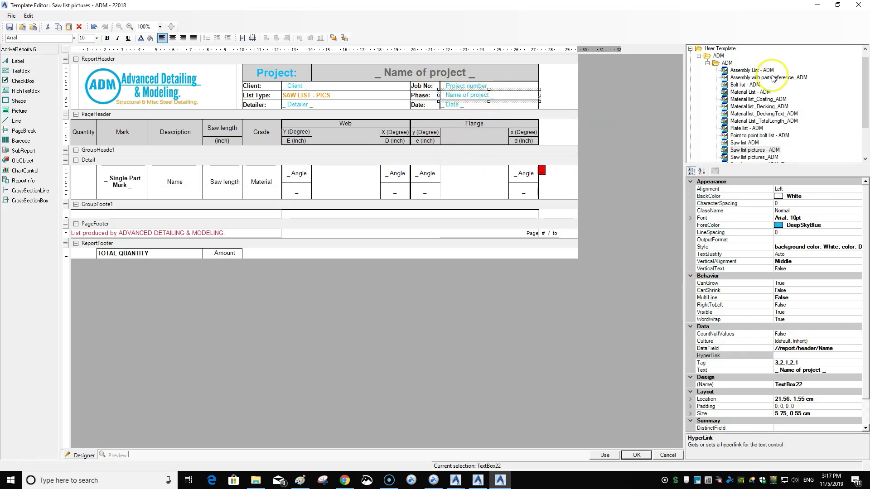
{"action": "left_click", "coordinate": [753, 71]}
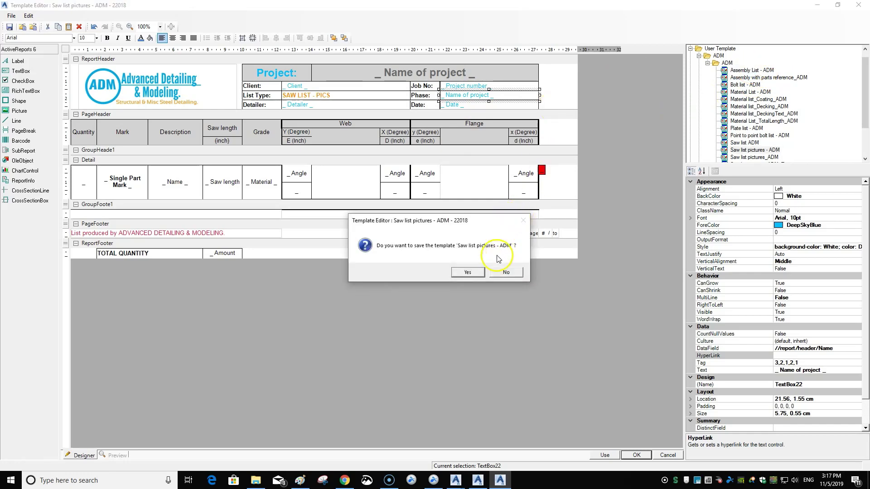
{"action": "left_click", "coordinate": [468, 272]}
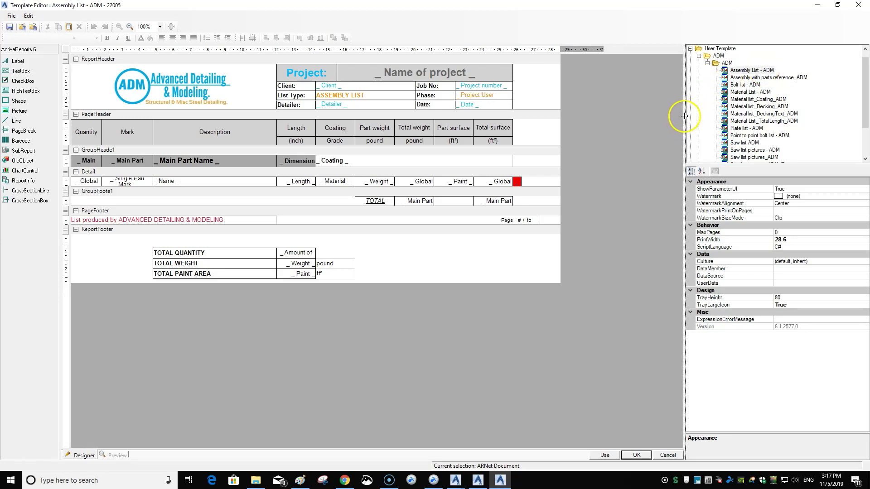
{"action": "left_click_drag", "start_coordinate": [685, 124], "coordinate": [680, 123]}
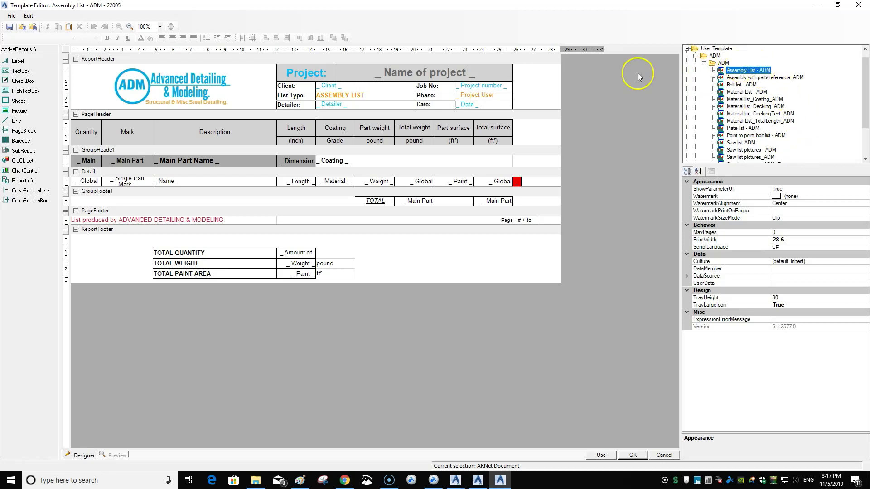
Step: Copy the Text value of the orange Project User Attribute 5 field beside Phase: in the Assembly List header
{"action": "left_click", "coordinate": [487, 94]}
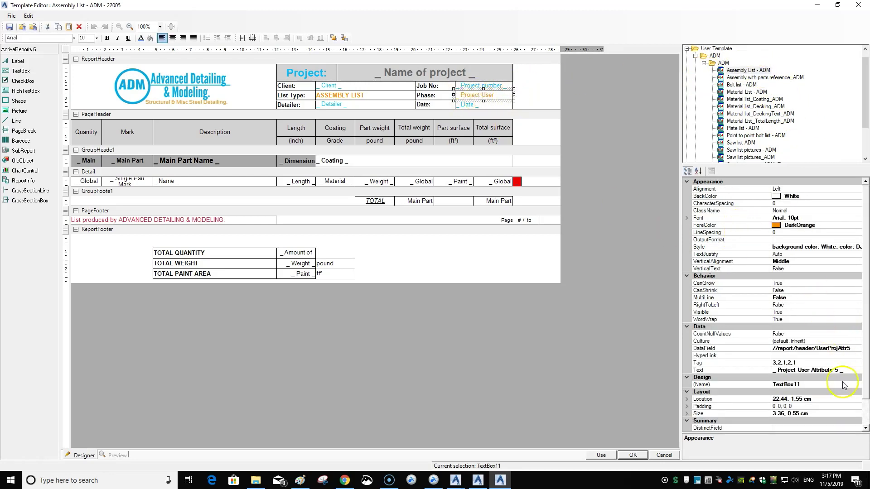
{"action": "left_click", "coordinate": [850, 370]}
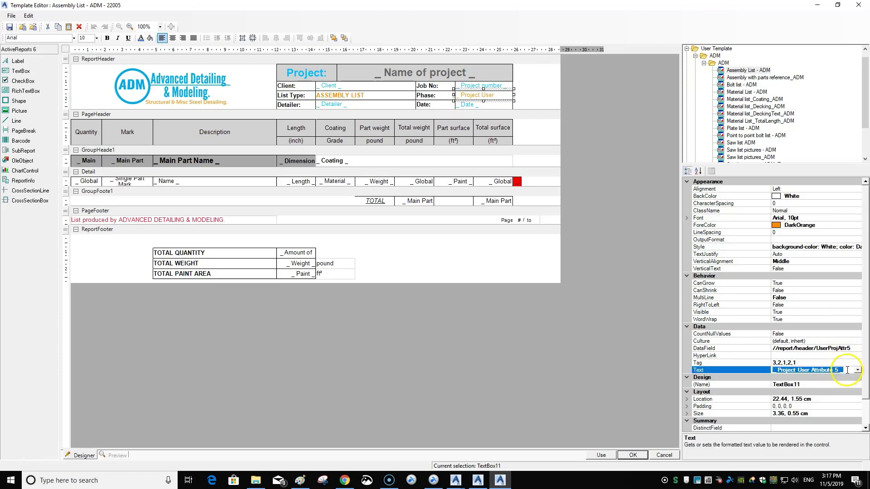
{"action": "right_click", "coordinate": [846, 370]}
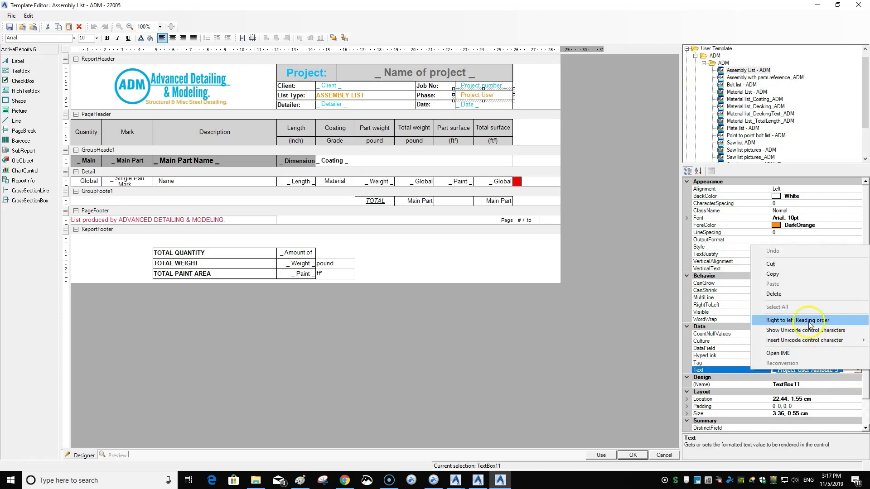
{"action": "left_click", "coordinate": [783, 275]}
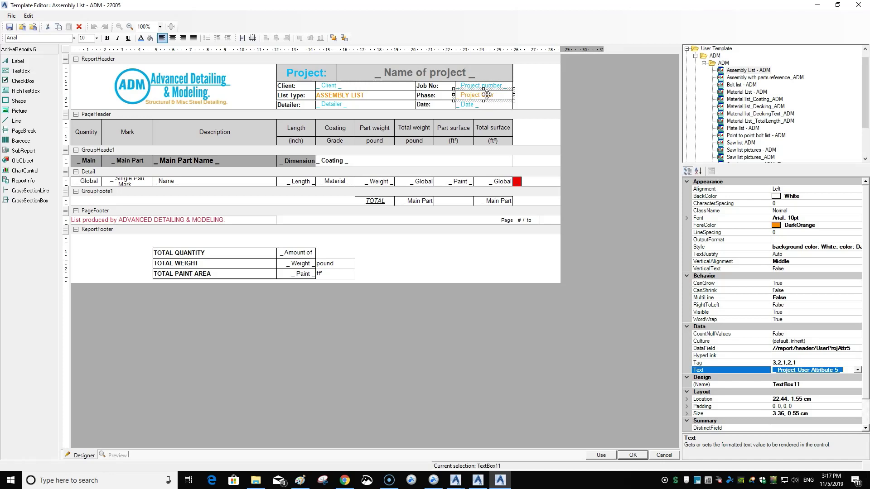
{"action": "right_click", "coordinate": [800, 370]}
{"action": "left_click", "coordinate": [771, 272]}
Step: Reopen the Saw list pictures - ADM template and clear the Tag of the Name of project field beside Phase:
{"action": "left_click", "coordinate": [747, 150]}
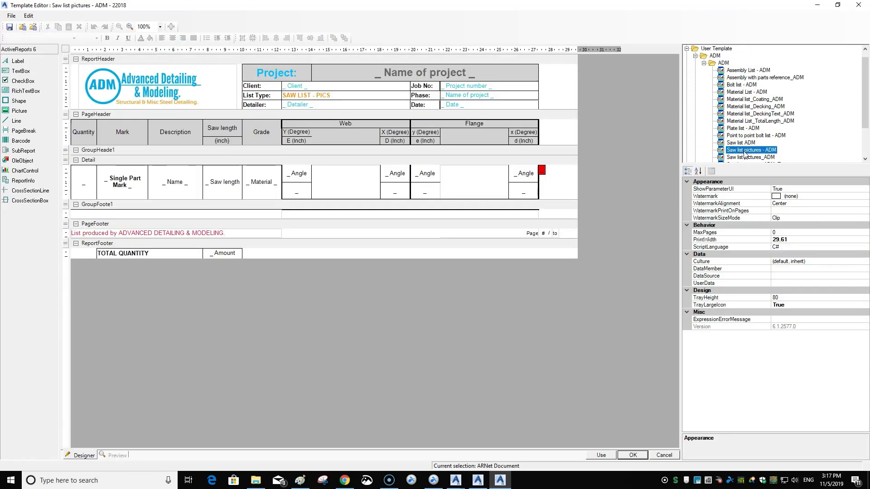
{"action": "left_click", "coordinate": [486, 94]}
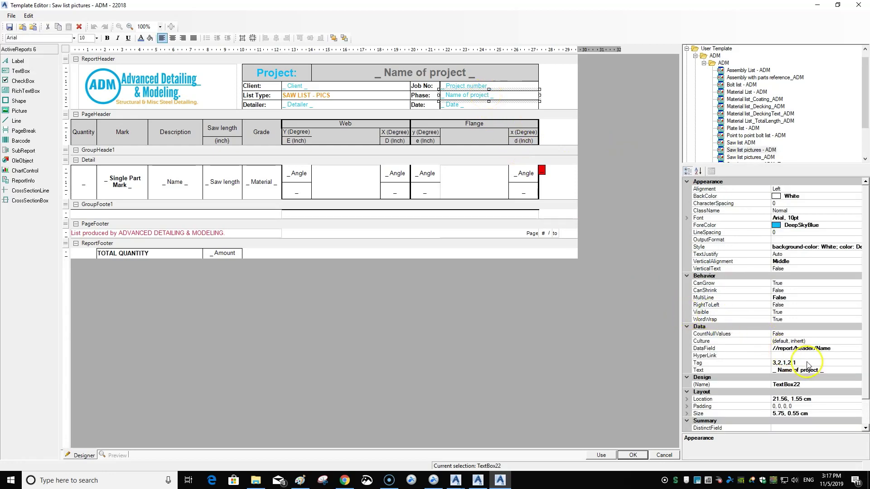
{"action": "left_click", "coordinate": [827, 363]}
{"action": "left_click", "coordinate": [723, 362]}
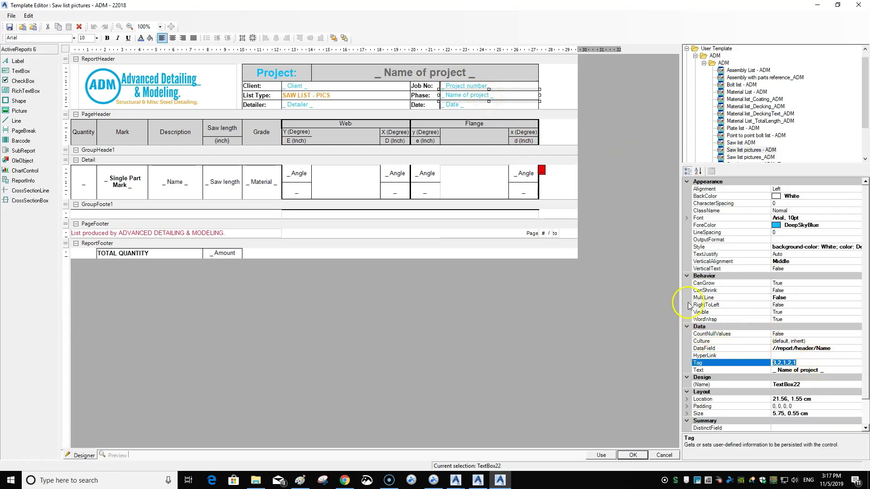
{"action": "left_click", "coordinate": [845, 370]}
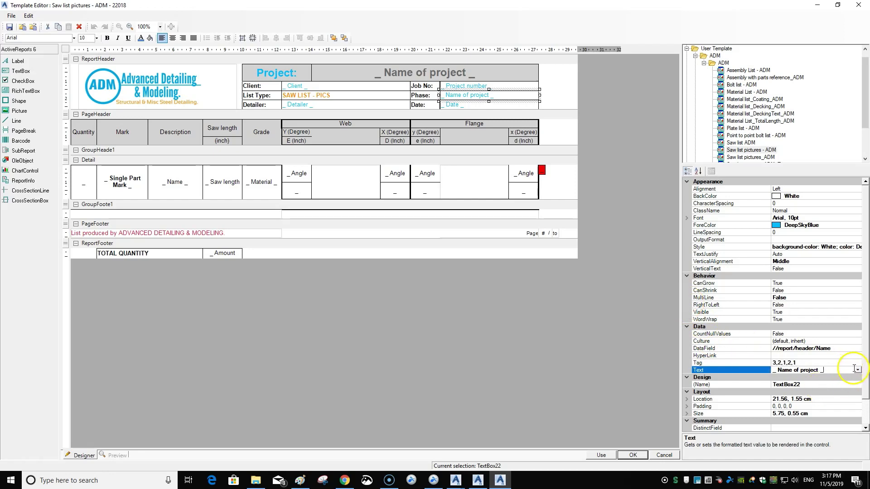
{"action": "left_click", "coordinate": [858, 371]}
{"action": "left_click", "coordinate": [858, 371]}
{"action": "left_click", "coordinate": [802, 363]}
{"action": "key", "text": "BackSpace"}
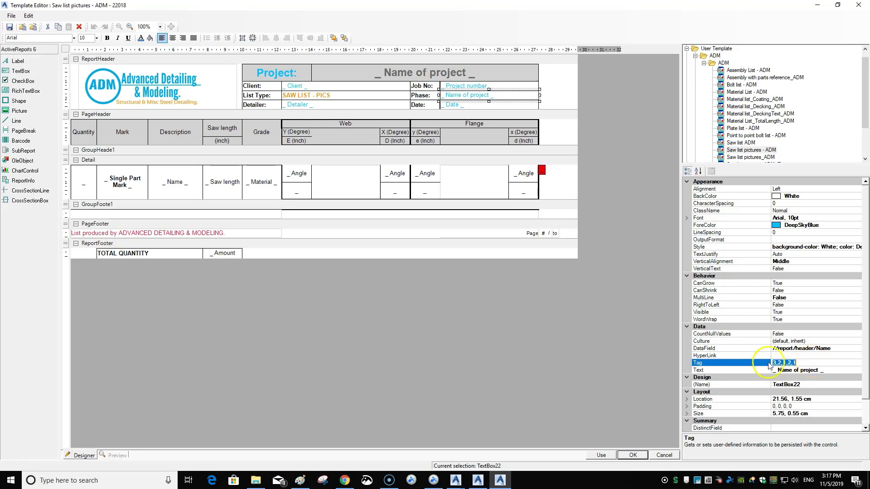
Step: Replace the text of the field beside Phase: with the copied _ Project User Attribute 5 _
{"action": "left_click", "coordinate": [809, 370]}
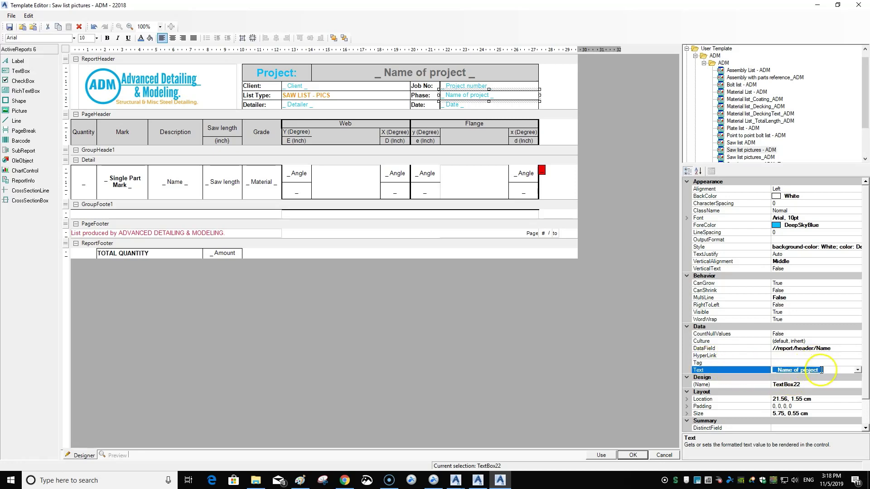
{"action": "right_click", "coordinate": [821, 373]}
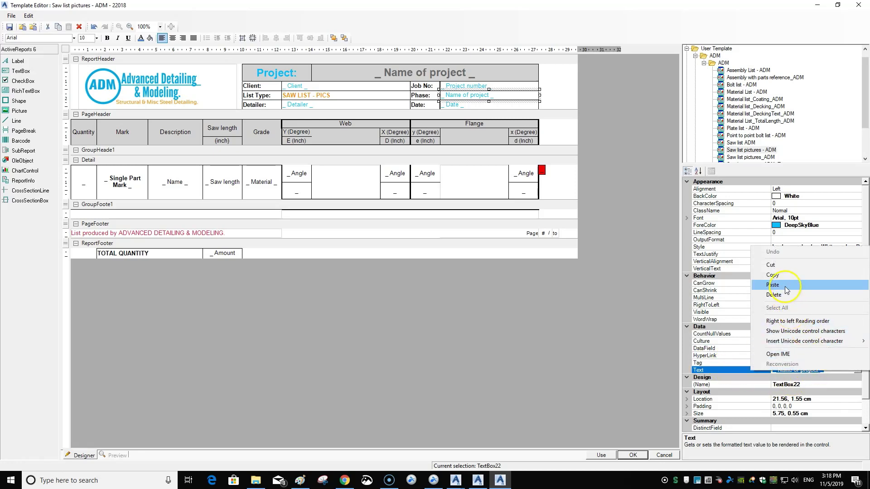
{"action": "left_click", "coordinate": [776, 285]}
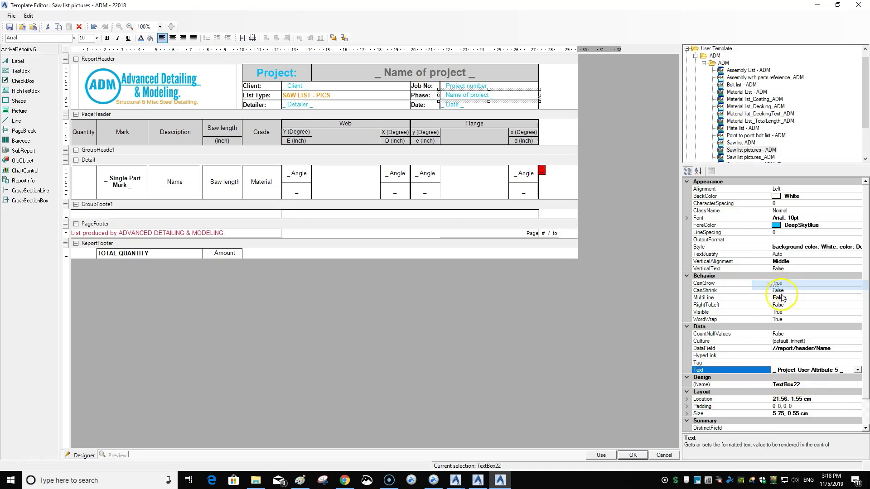
{"action": "left_click", "coordinate": [794, 356]}
{"action": "left_click", "coordinate": [792, 363]}
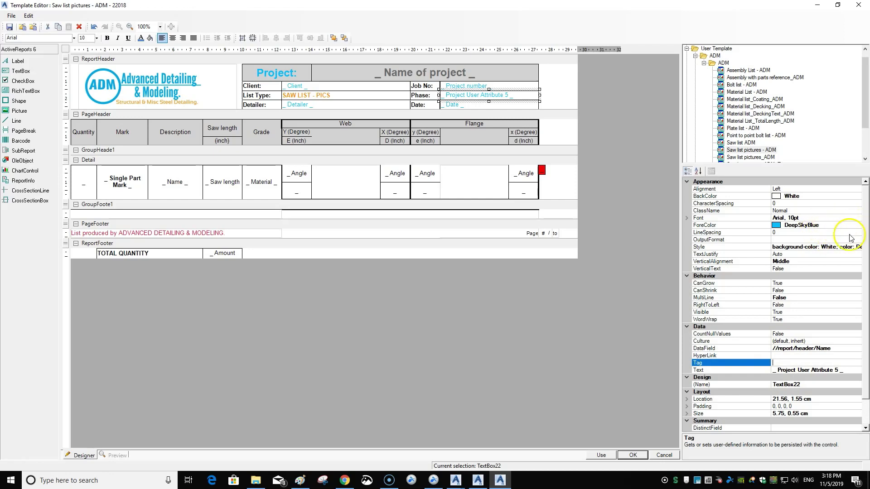
Step: Set the ForeColor of the Project User Attribute 5 field beside Phase: to DarkOrange and close the template editor
{"action": "left_click", "coordinate": [860, 225]}
{"action": "left_click", "coordinate": [858, 226]}
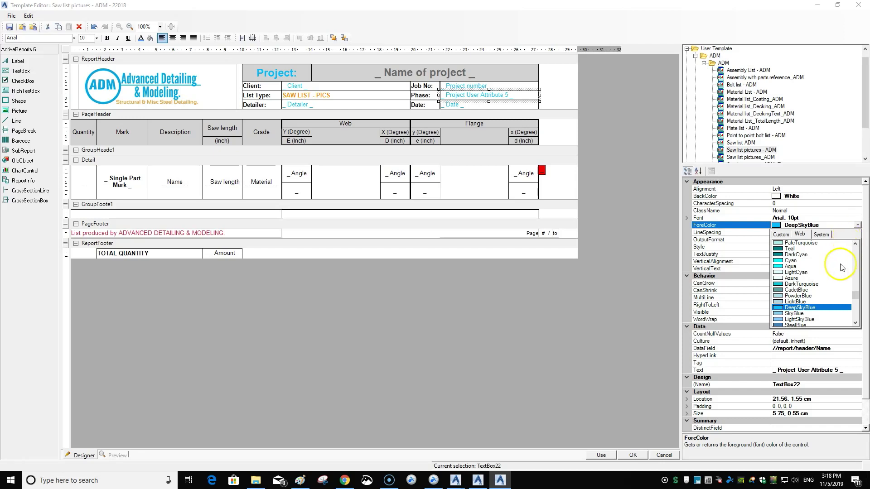
{"action": "left_click_drag", "start_coordinate": [855, 293], "coordinate": [856, 264]}
{"action": "left_click", "coordinate": [807, 244]}
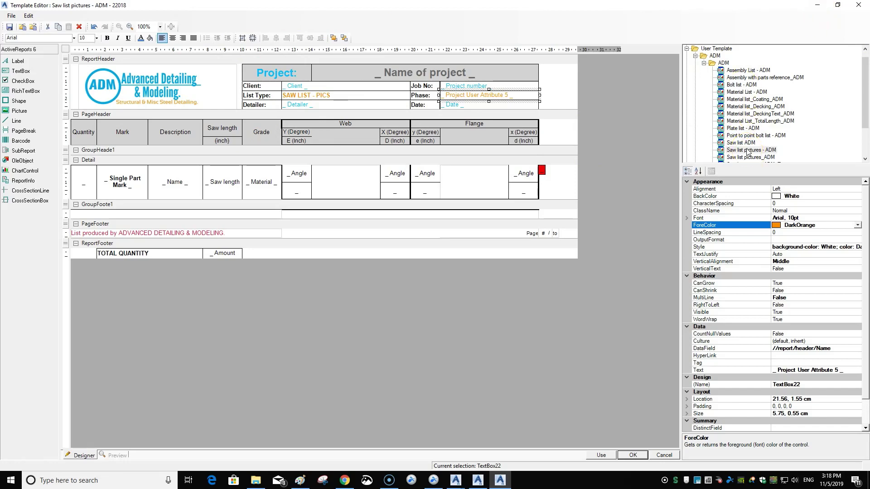
{"action": "left_click", "coordinate": [854, 6]}
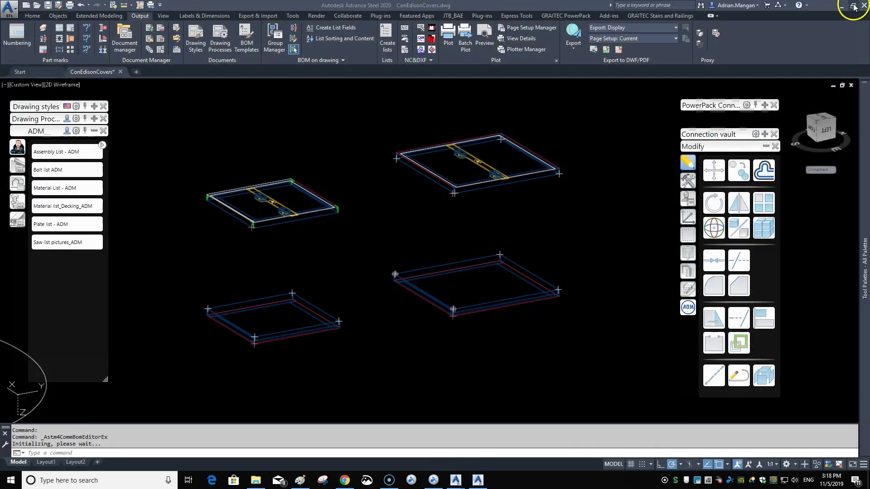
Step: Examine the smaller and larger grate-and-frame groups in the model, selecting each group in turn
{"action": "scroll", "coordinate": [458, 135], "scroll_direction": "down", "scroll_amount": 4}
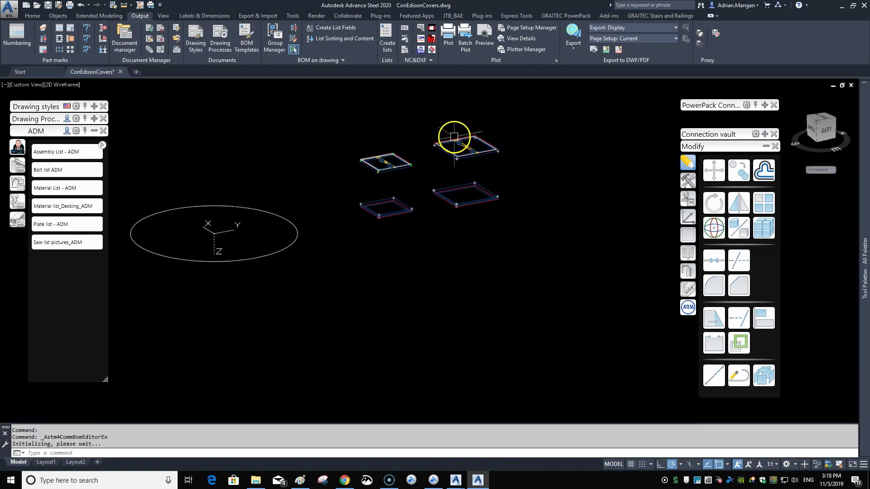
{"action": "left_click", "coordinate": [336, 139]}
{"action": "left_click", "coordinate": [423, 248]}
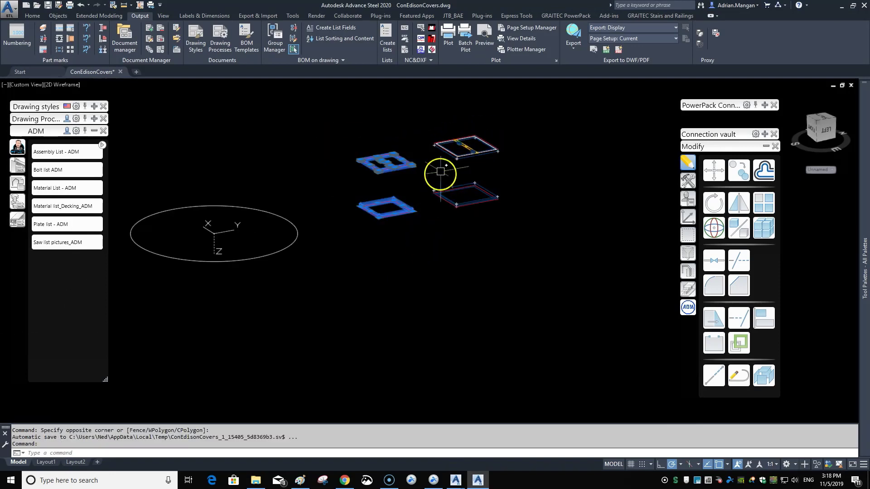
{"action": "key", "text": "Escape"}
{"action": "left_click", "coordinate": [427, 125]}
{"action": "left_click", "coordinate": [496, 211]}
{"action": "key", "text": "Escape"}
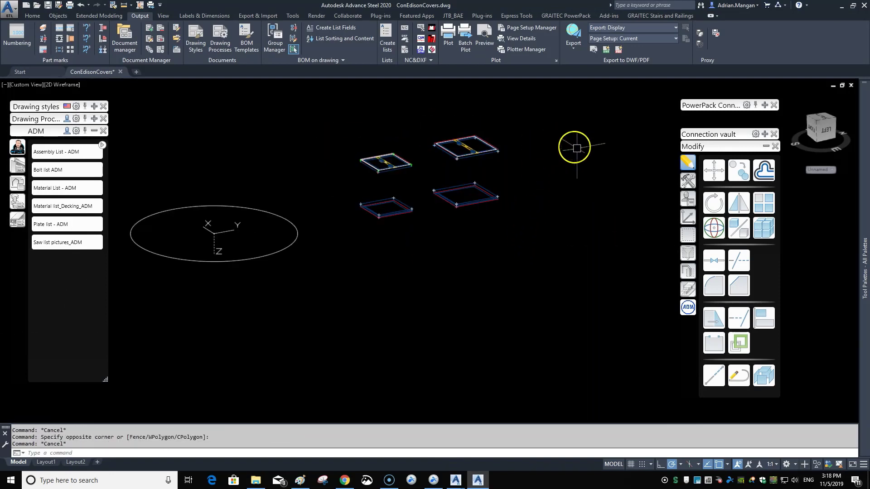
{"action": "scroll", "coordinate": [433, 142], "scroll_direction": "up", "scroll_amount": 2}
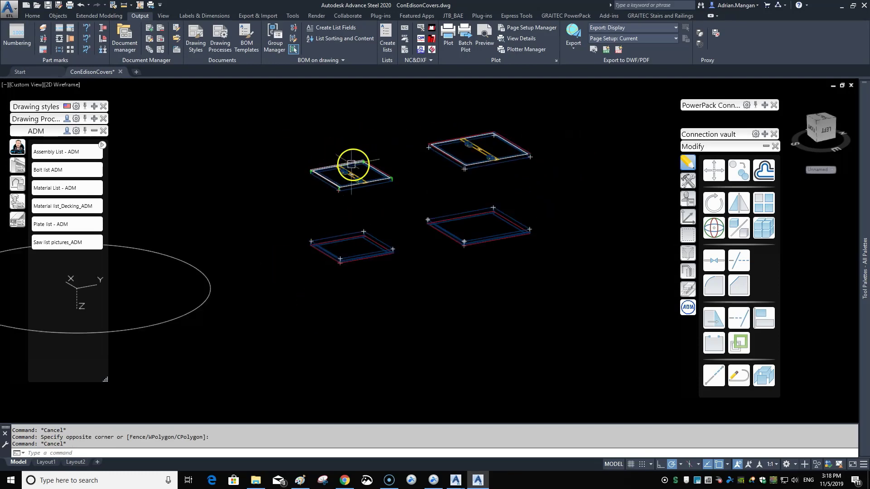
{"action": "scroll", "coordinate": [390, 172], "scroll_direction": "up", "scroll_amount": 3}
{"action": "scroll", "coordinate": [542, 126], "scroll_direction": "down", "scroll_amount": 3}
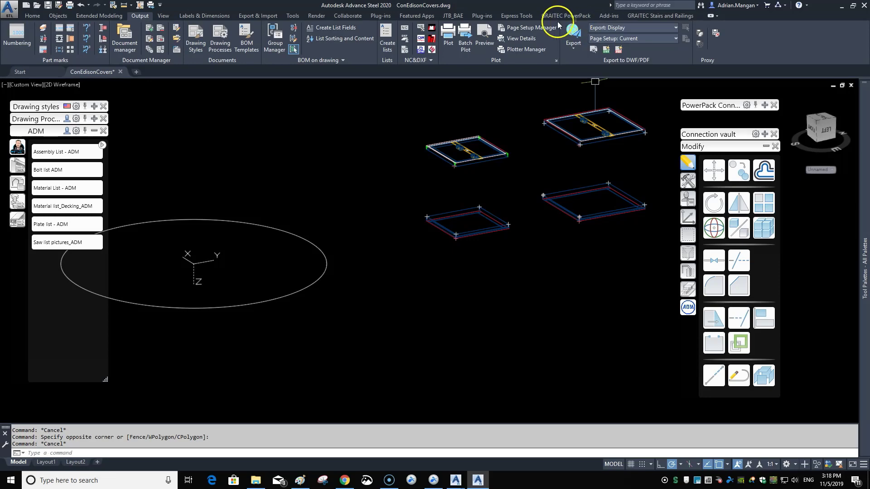
Step: Set User attribute 5 in the project data to GRATE 1
{"action": "left_click", "coordinate": [27, 16]}
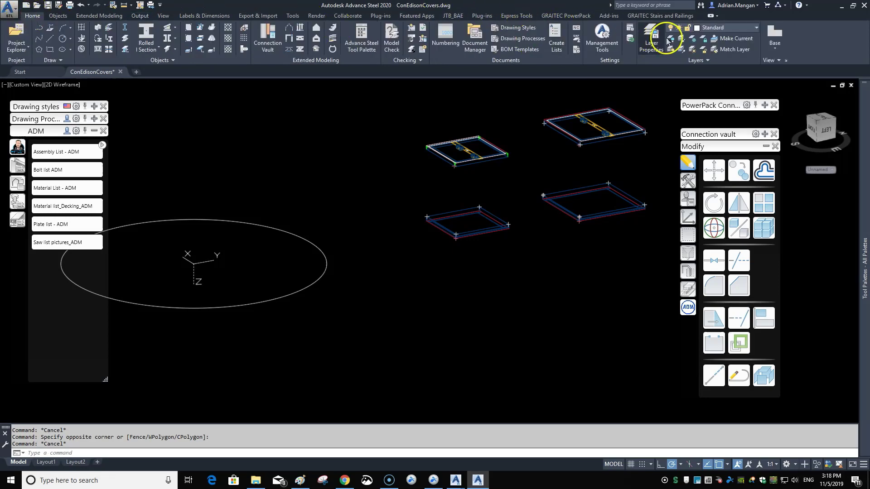
{"action": "left_click", "coordinate": [632, 27]}
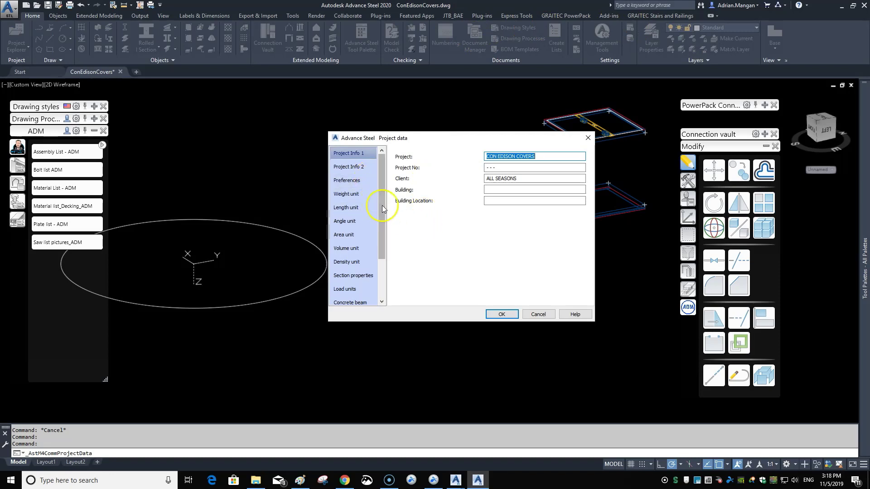
{"action": "left_click_drag", "start_coordinate": [382, 205], "coordinate": [383, 277]}
{"action": "left_click", "coordinate": [361, 289]}
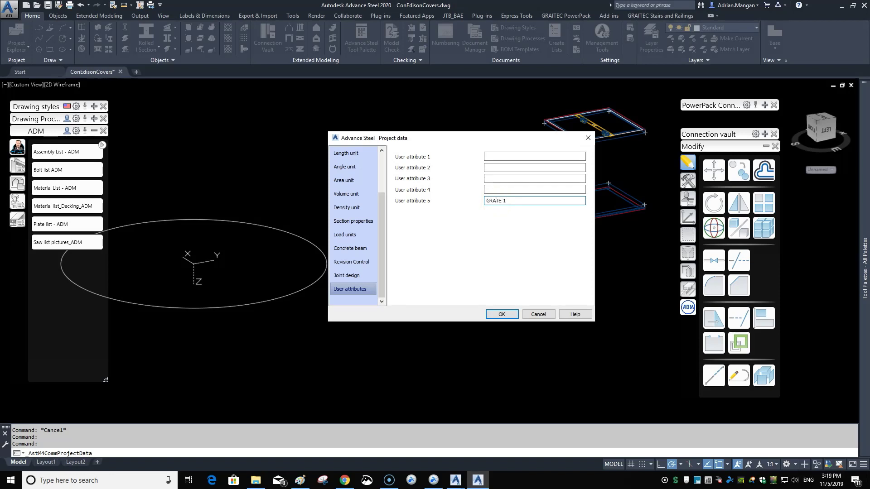
{"action": "left_click", "coordinate": [503, 314]}
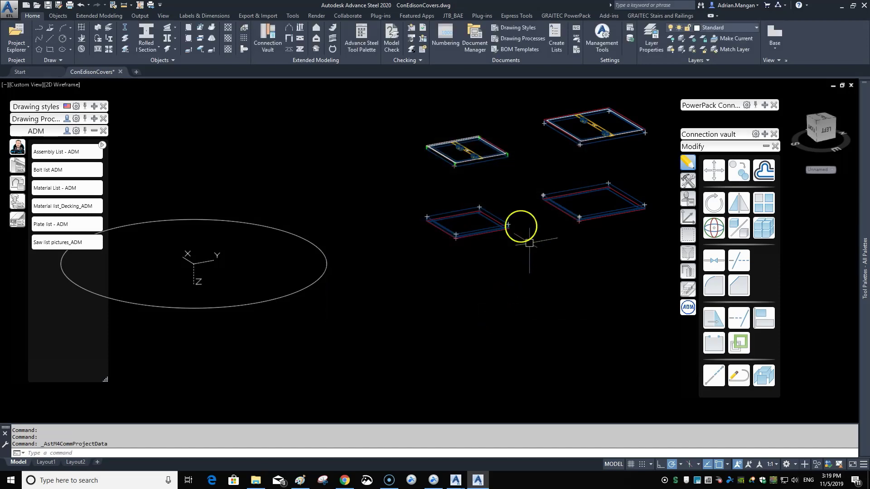
Step: Reload the databases and preview the Assembly List - ADM for the smaller grate-and-frame group, discarding the report unsaved
{"action": "middle_click_drag", "start_coordinate": [514, 212], "coordinate": [509, 216]}
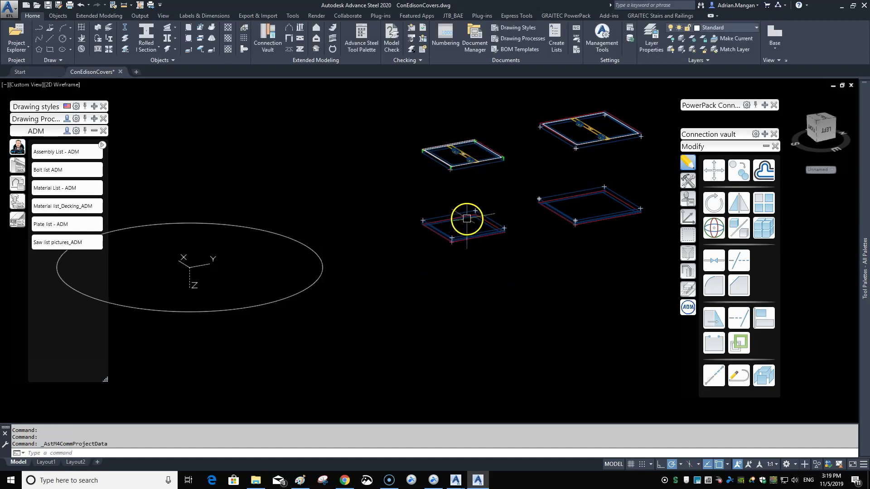
{"action": "left_click", "coordinate": [630, 38]}
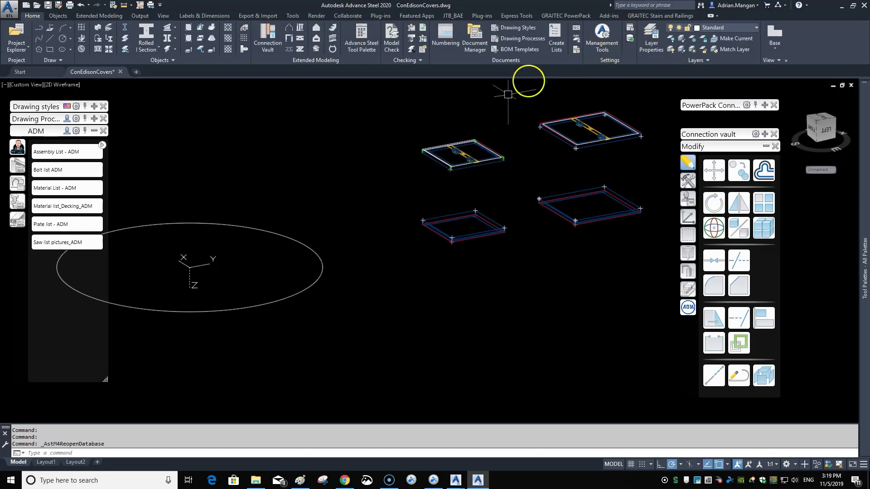
{"action": "middle_click_drag", "start_coordinate": [496, 110], "coordinate": [410, 118]}
{"action": "left_click", "coordinate": [317, 129]}
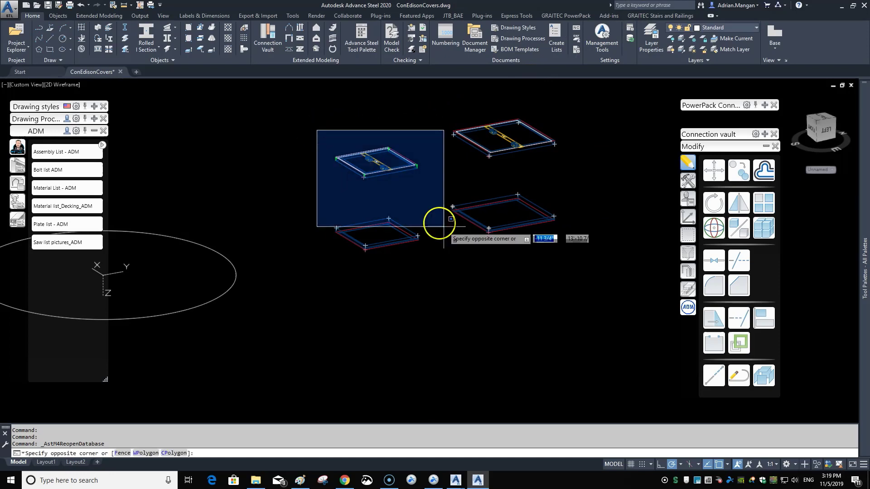
{"action": "left_click", "coordinate": [431, 292]}
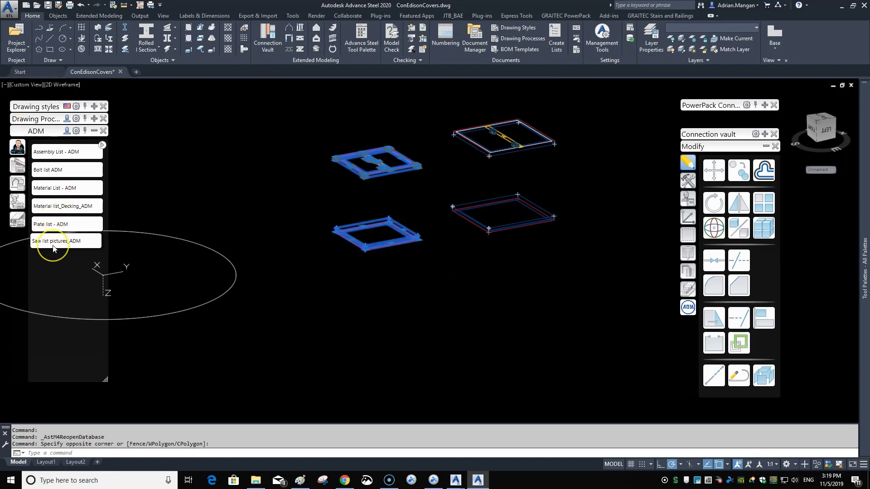
{"action": "left_click", "coordinate": [62, 157]}
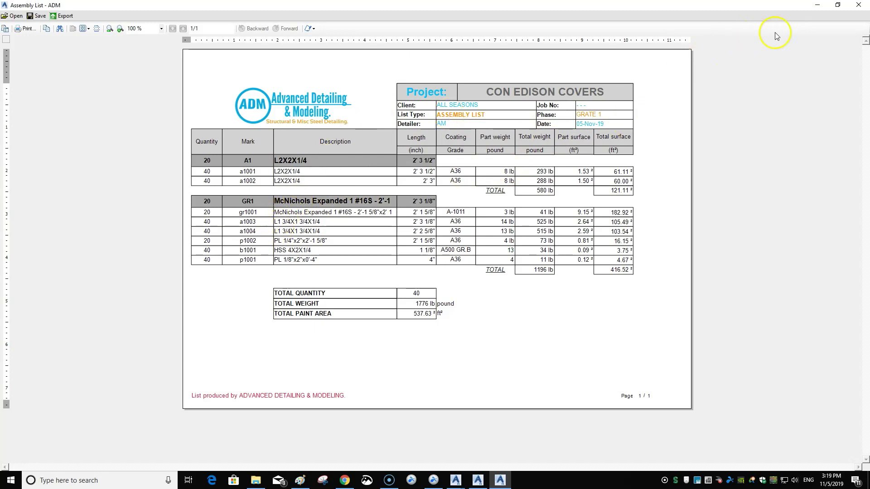
{"action": "left_click", "coordinate": [860, 7]}
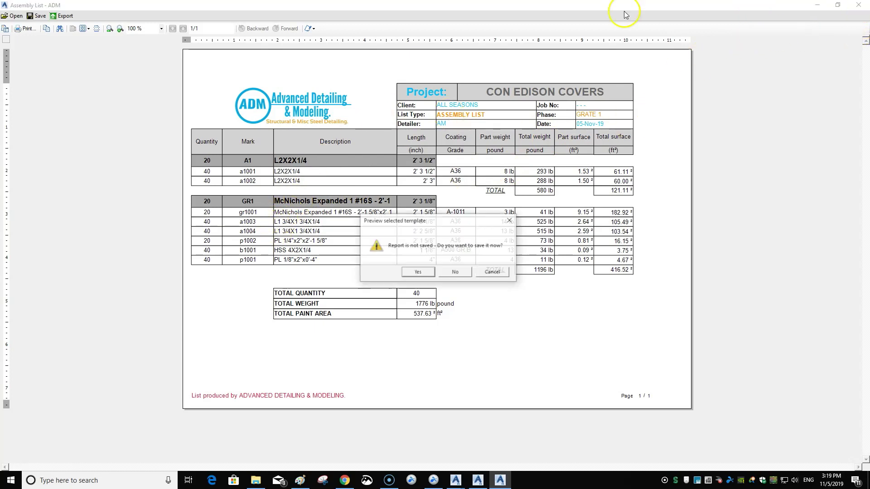
{"action": "left_click", "coordinate": [456, 272]}
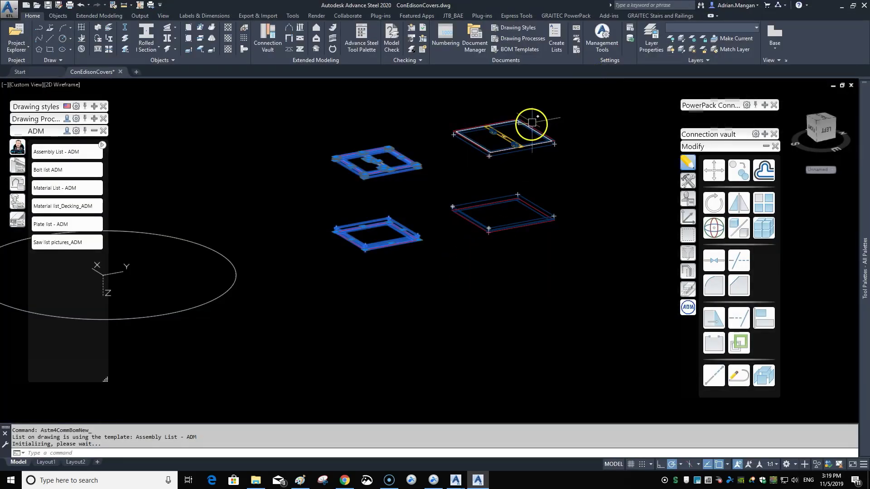
{"action": "middle_click_drag", "start_coordinate": [427, 132], "coordinate": [394, 165]}
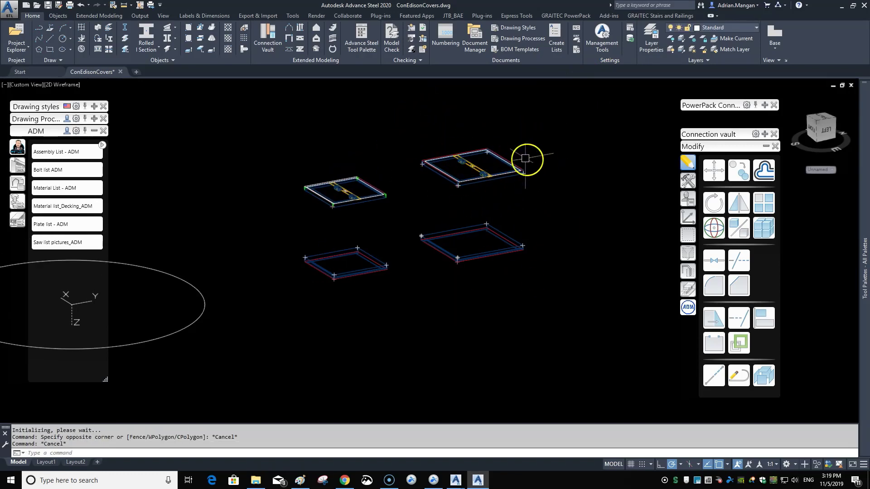
Step: Set User attribute 5 in the project data to GRATE 2
{"action": "left_click", "coordinate": [631, 28]}
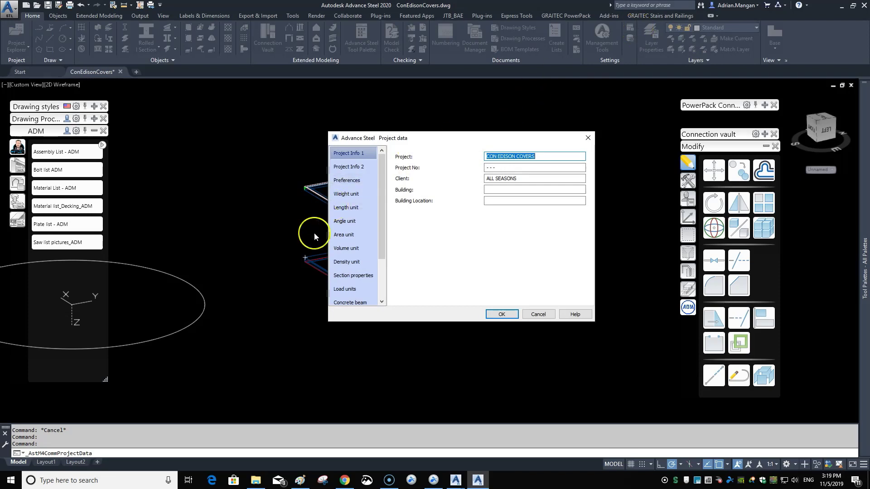
{"action": "scroll", "coordinate": [383, 239], "scroll_direction": "down", "scroll_amount": 3}
{"action": "left_click", "coordinate": [354, 289]}
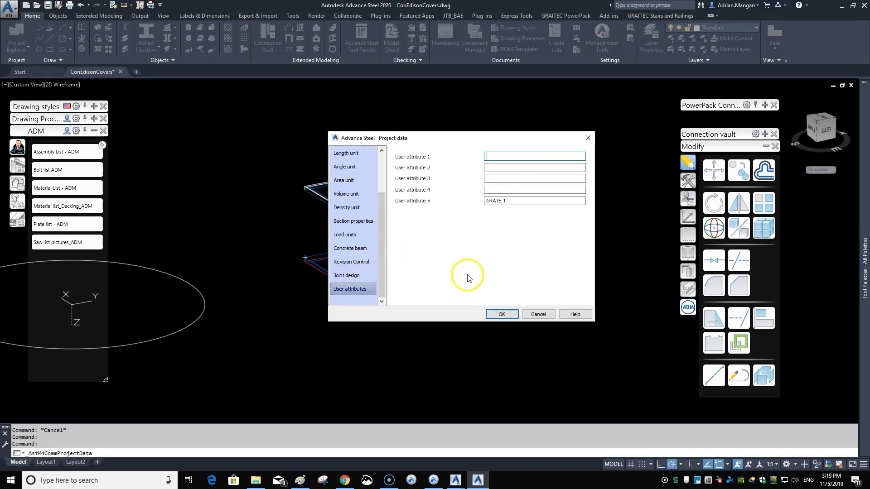
{"action": "left_click", "coordinate": [519, 200]}
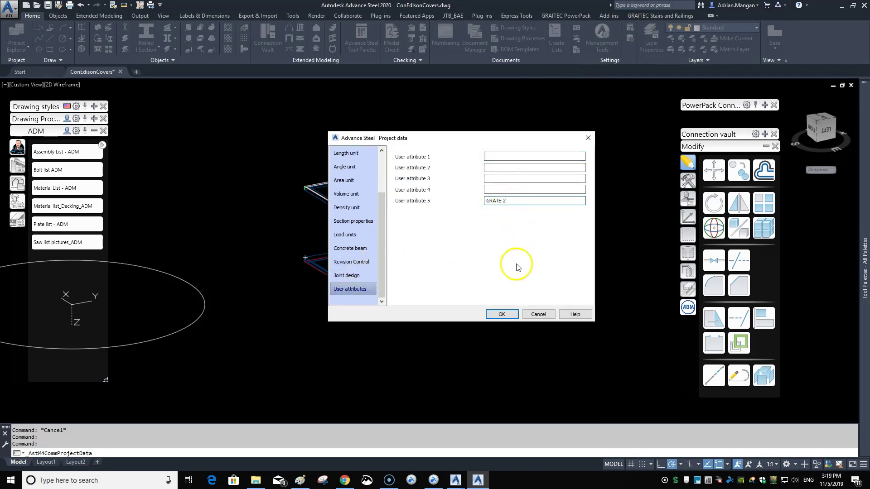
{"action": "left_click", "coordinate": [507, 315]}
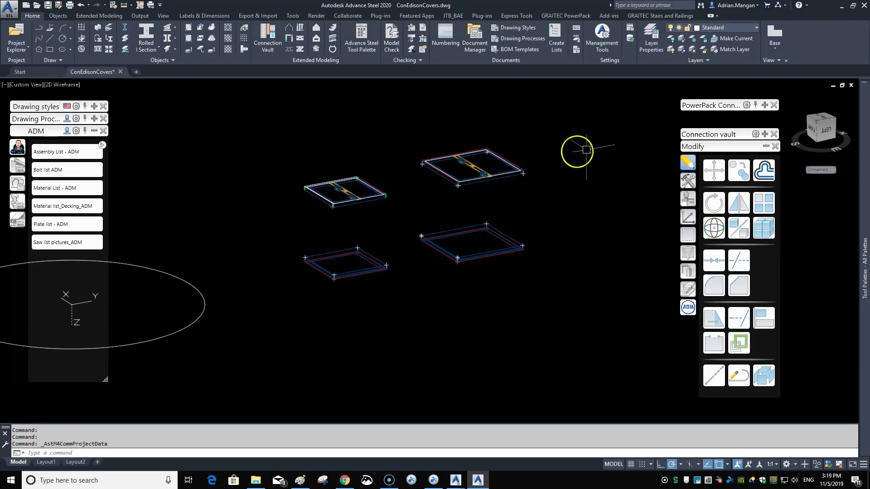
{"action": "left_click", "coordinate": [424, 130]}
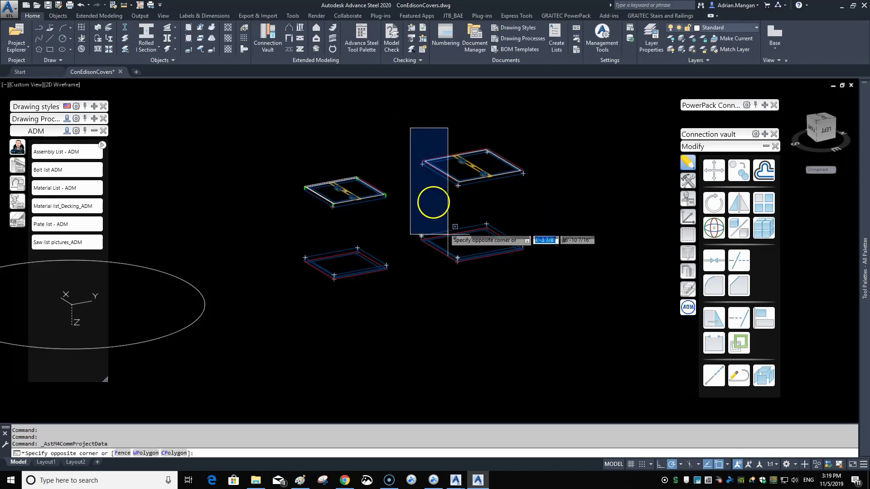
{"action": "left_click", "coordinate": [528, 291]}
{"action": "key", "text": "Escape"}
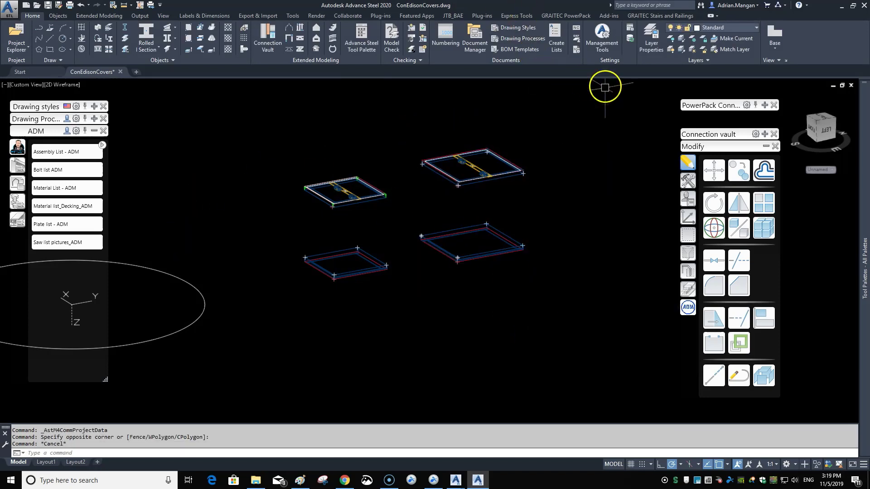
Step: Reload the databases and preview the Assembly List - ADM for the larger grate-and-frame group, discarding the report unsaved
{"action": "left_click", "coordinate": [630, 38]}
{"action": "left_click", "coordinate": [398, 121]}
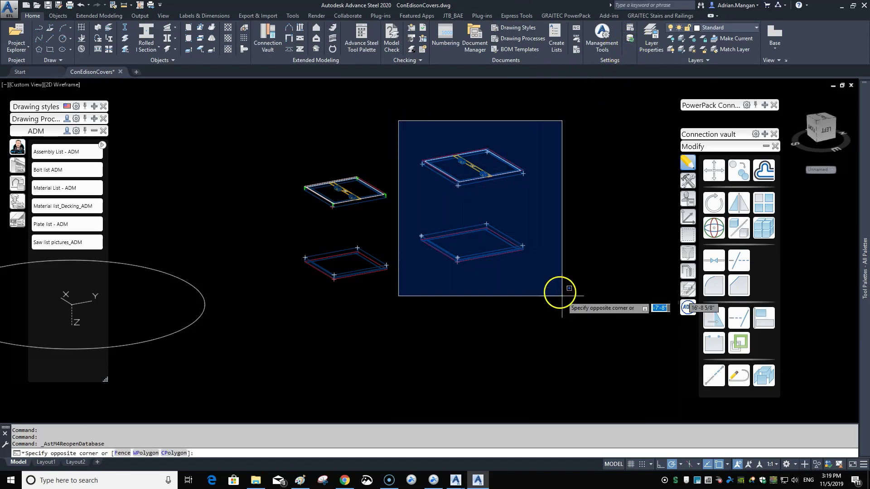
{"action": "left_click", "coordinate": [560, 292]}
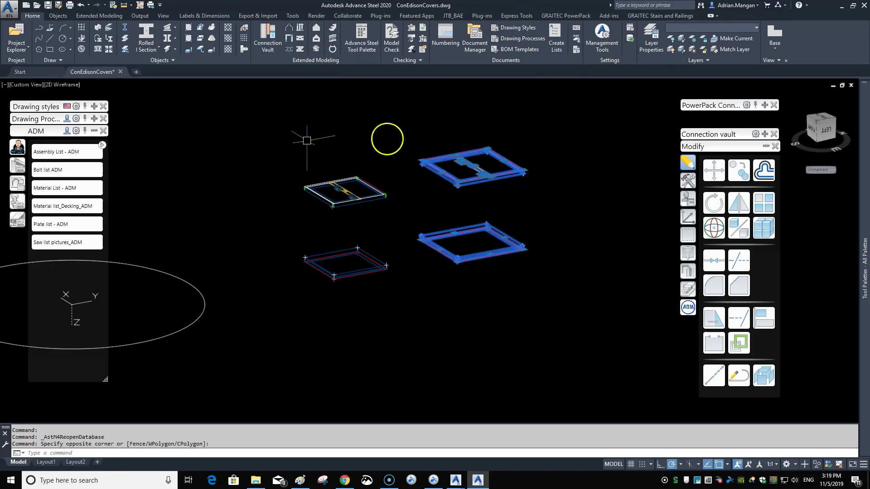
{"action": "left_click", "coordinate": [69, 152]}
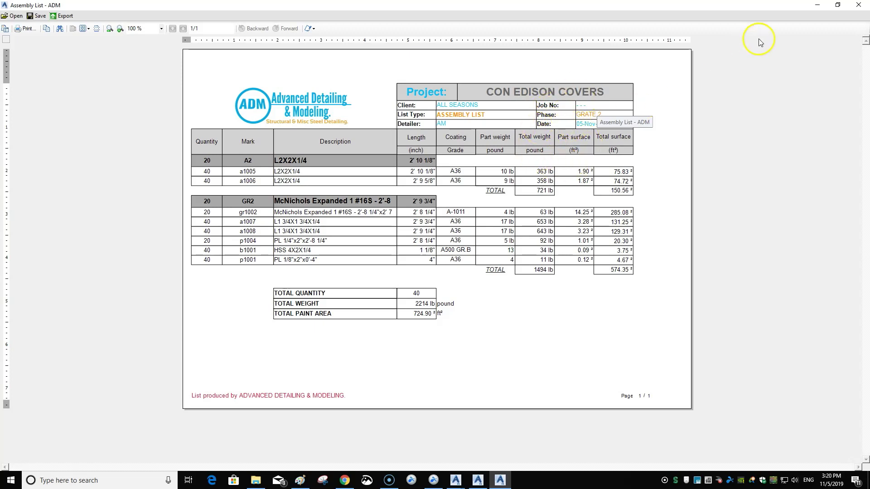
{"action": "left_click", "coordinate": [862, 6]}
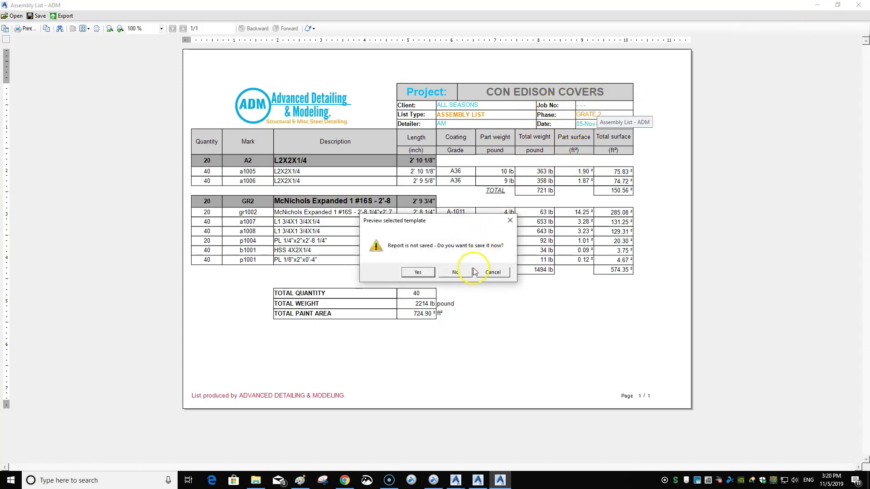
{"action": "left_click", "coordinate": [456, 273]}
{"action": "key", "text": "Escape"}
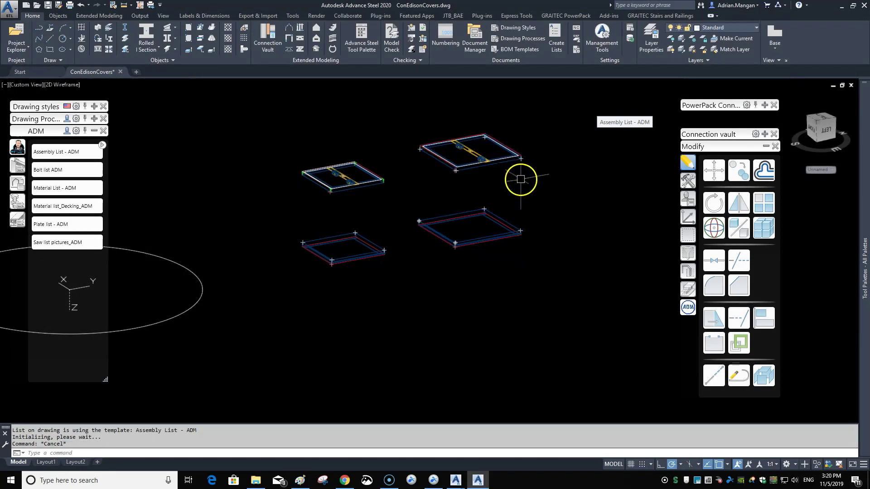
Step: Collapse the palette that holds the ADM list templates
{"action": "middle_click_drag", "start_coordinate": [489, 159], "coordinate": [484, 191]}
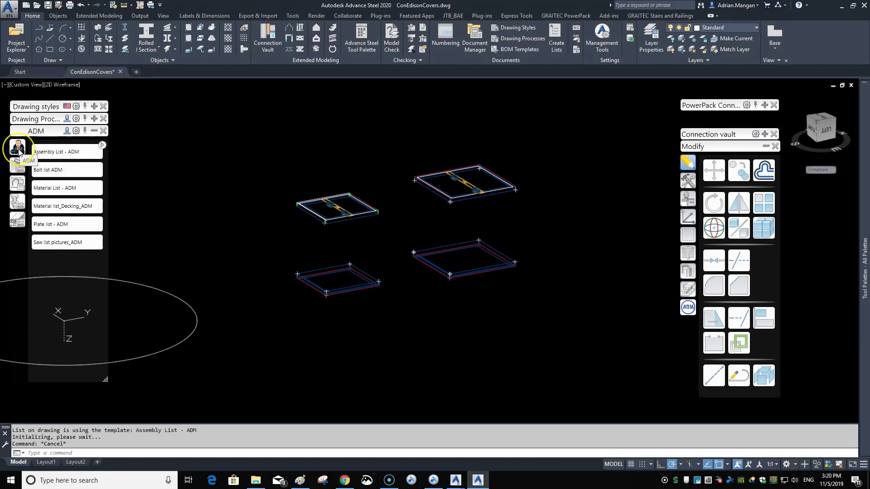
{"action": "left_click", "coordinate": [94, 131]}
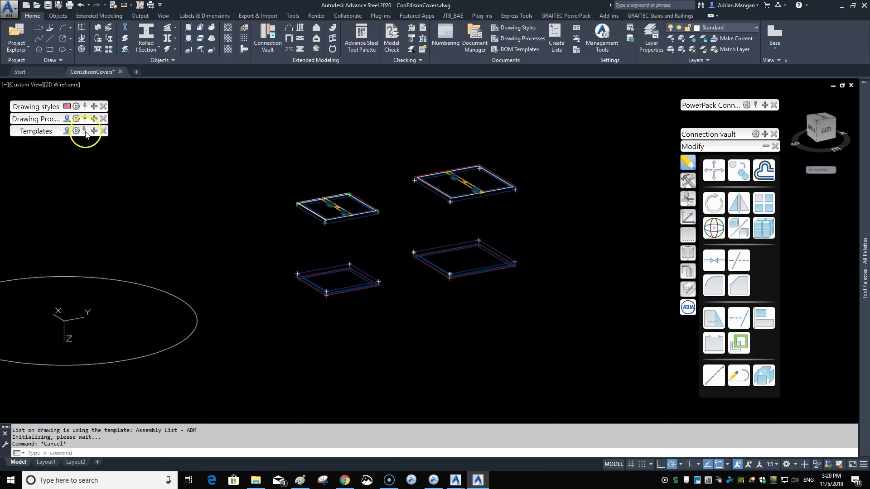
{"action": "left_click", "coordinate": [94, 131]}
{"action": "left_click", "coordinate": [93, 131]}
Step: Open the Management Tools table editor, load the databases and filter the tables by "report"
{"action": "left_click", "coordinate": [596, 43]}
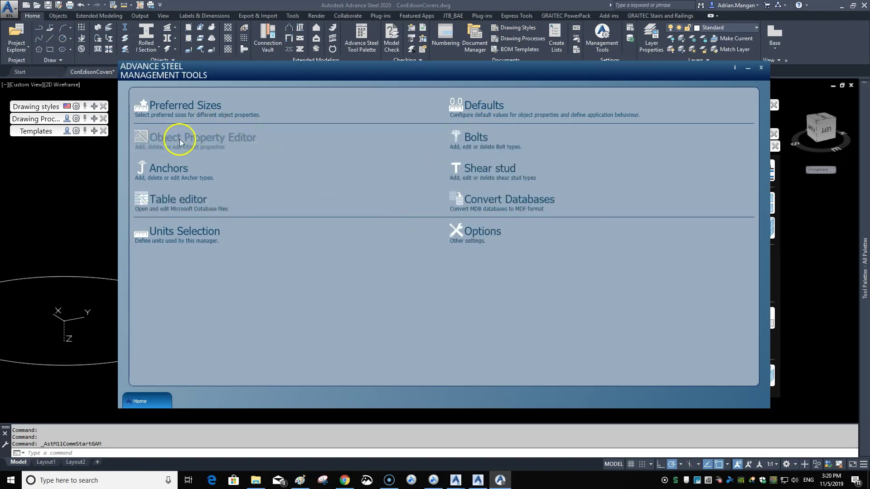
{"action": "left_click", "coordinate": [159, 202]}
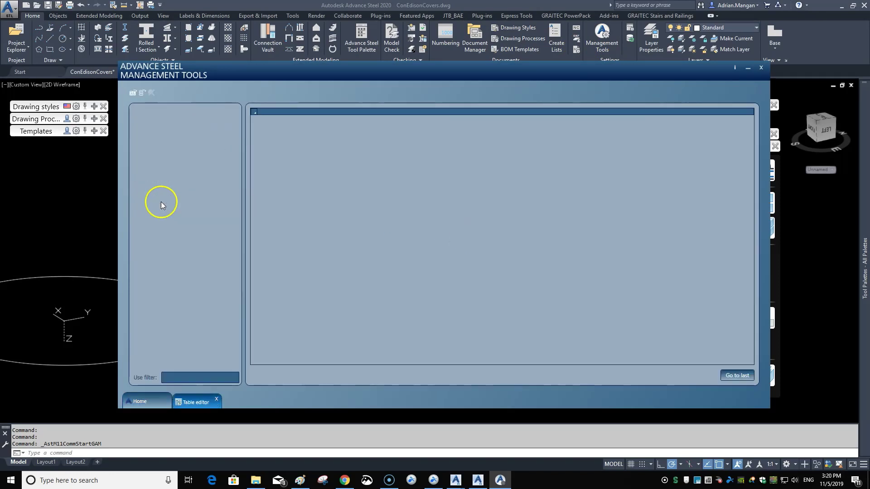
{"action": "left_click", "coordinate": [189, 376]}
{"action": "type", "text": "RE"}
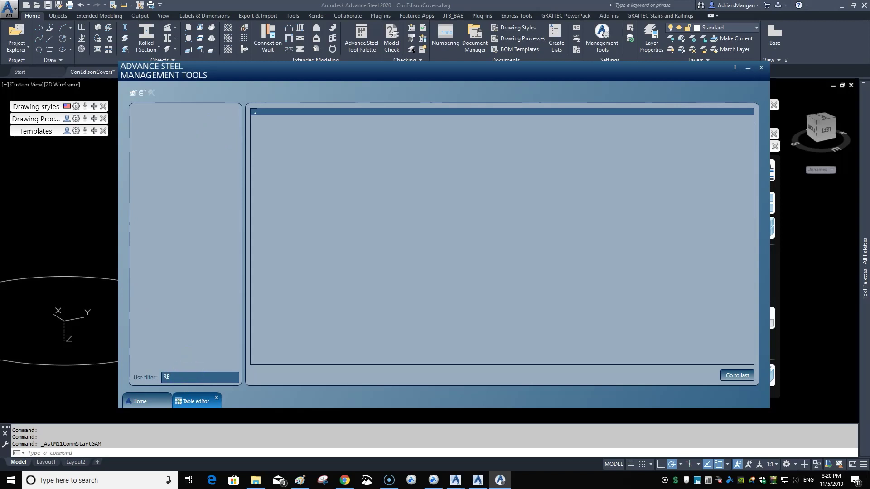
{"action": "type", "text": "PORT"}
{"action": "left_click", "coordinate": [133, 94]}
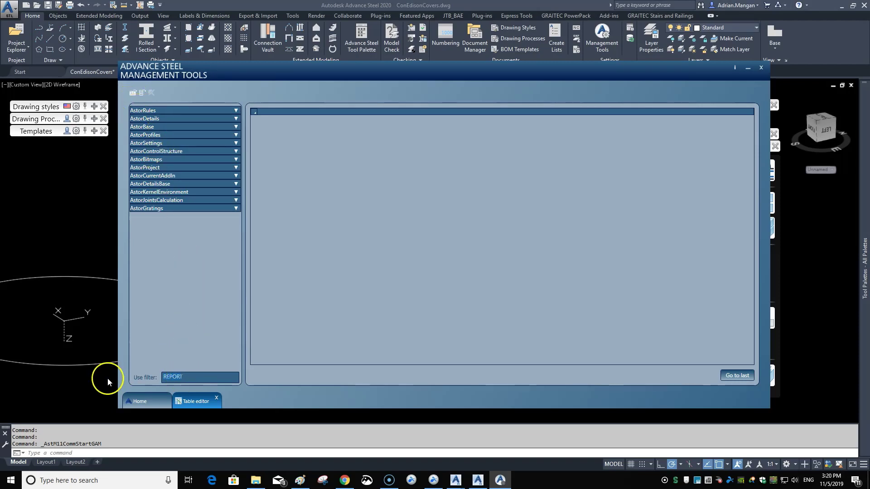
{"action": "type", "text": "report"}
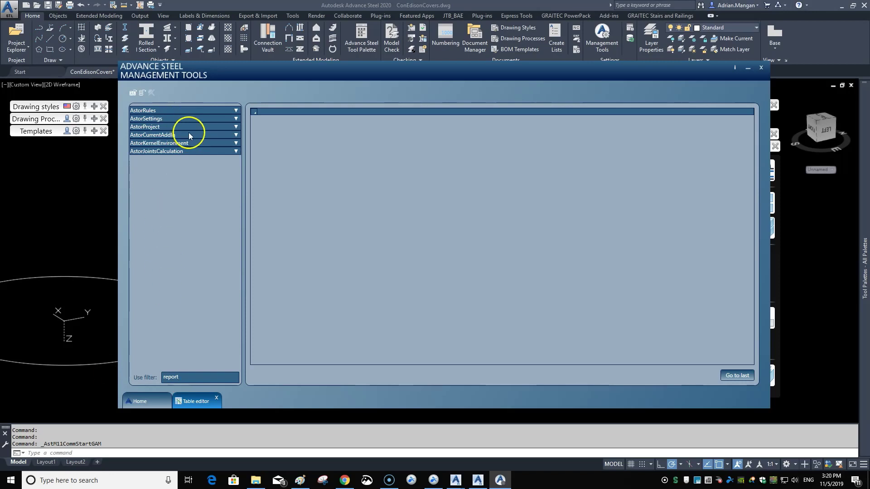
Step: Open the ReportTypes table of AstorCurrentAddIn and examine the ADM row's name, category and image entries
{"action": "left_click", "coordinate": [236, 135]}
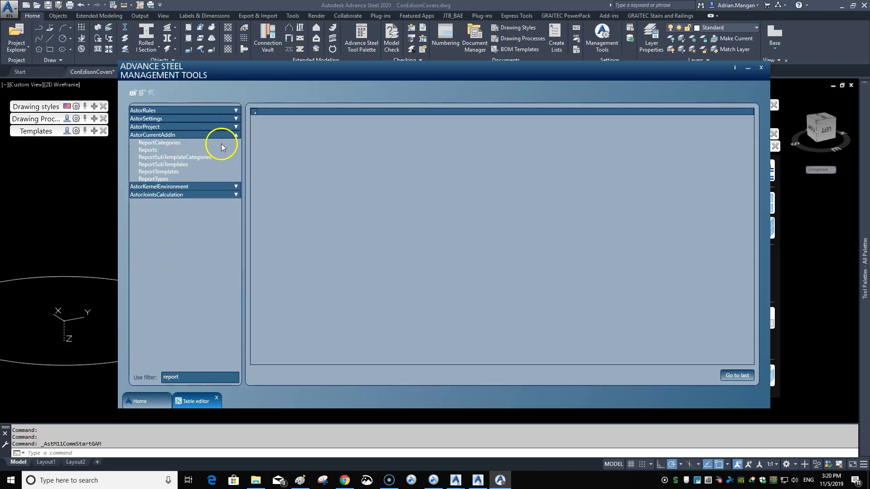
{"action": "left_click", "coordinate": [170, 173]}
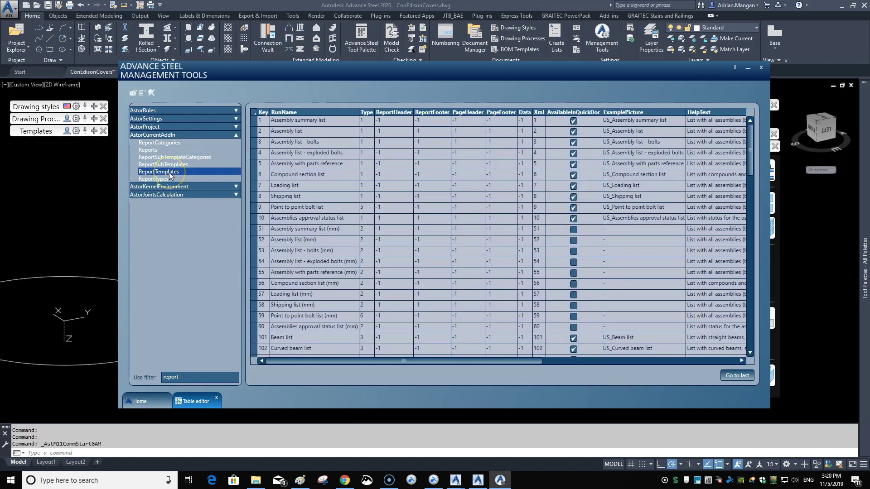
{"action": "left_click", "coordinate": [163, 180]}
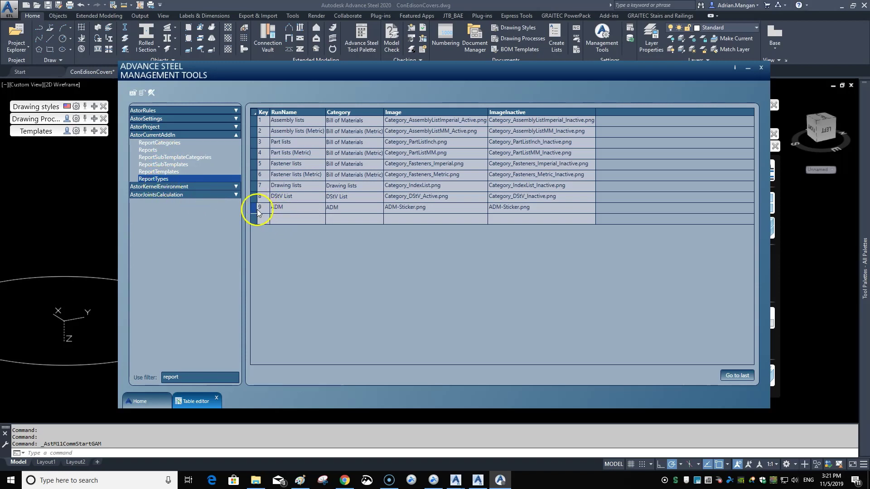
{"action": "left_click", "coordinate": [290, 211]}
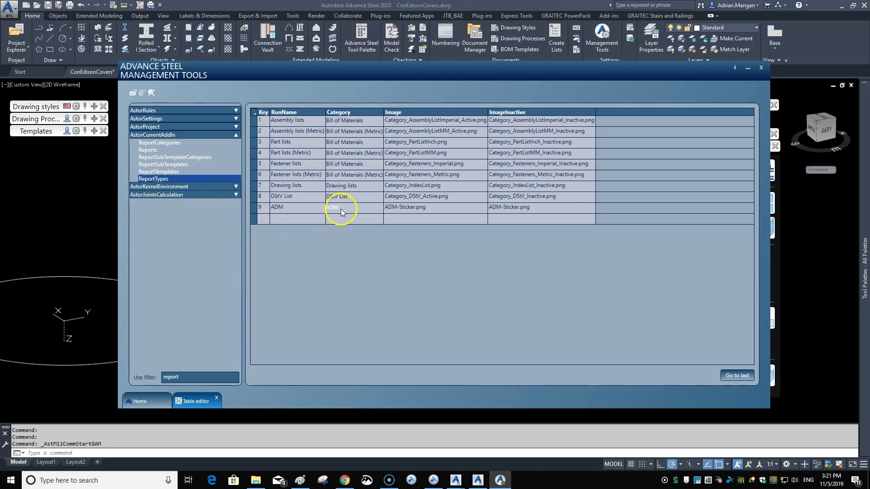
{"action": "left_click", "coordinate": [401, 211]}
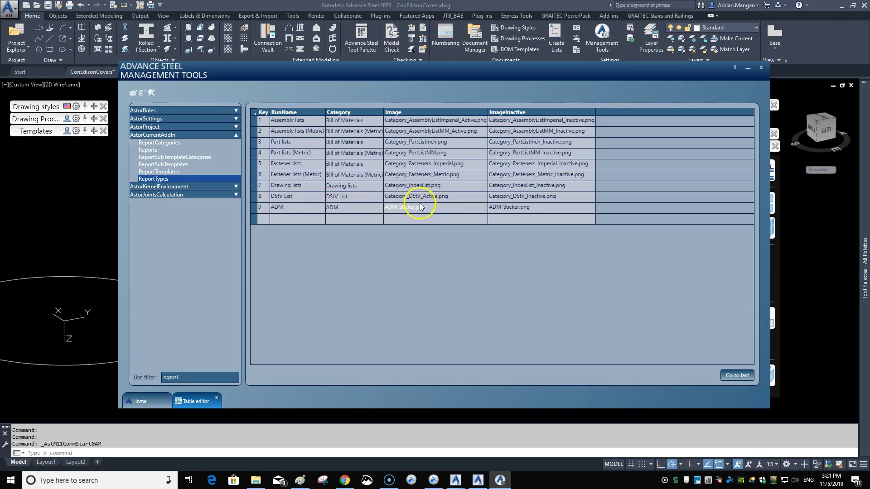
{"action": "left_click", "coordinate": [391, 200]}
{"action": "left_click", "coordinate": [389, 219]}
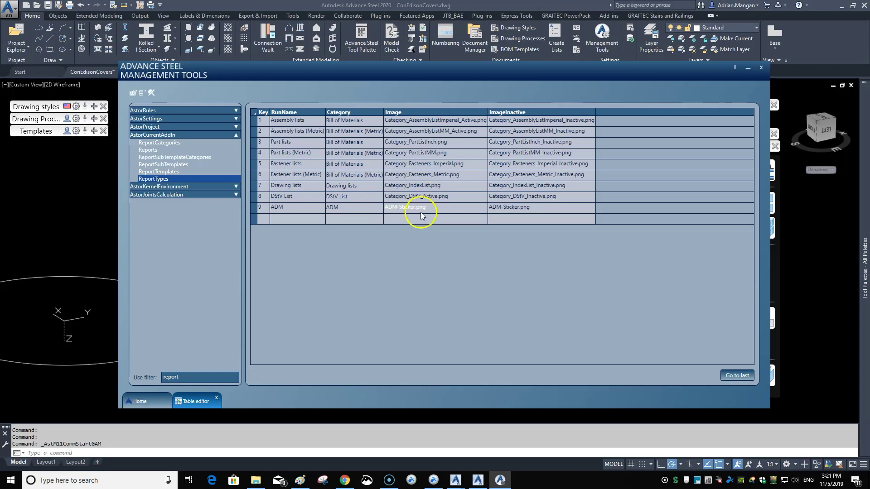
Step: Switch to File Explorer and browse to C:\ProgramData\Autodesk\Advance Steel 2020\USA
{"action": "left_click", "coordinate": [256, 480]}
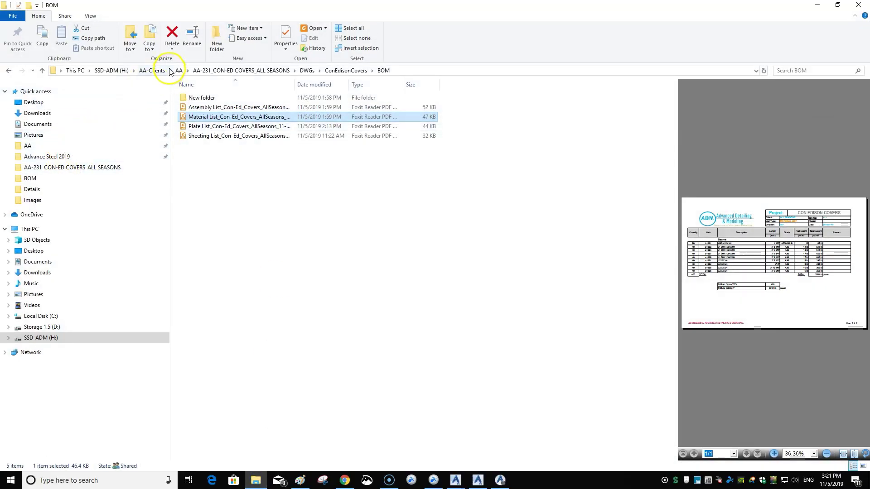
{"action": "left_click", "coordinate": [34, 317]}
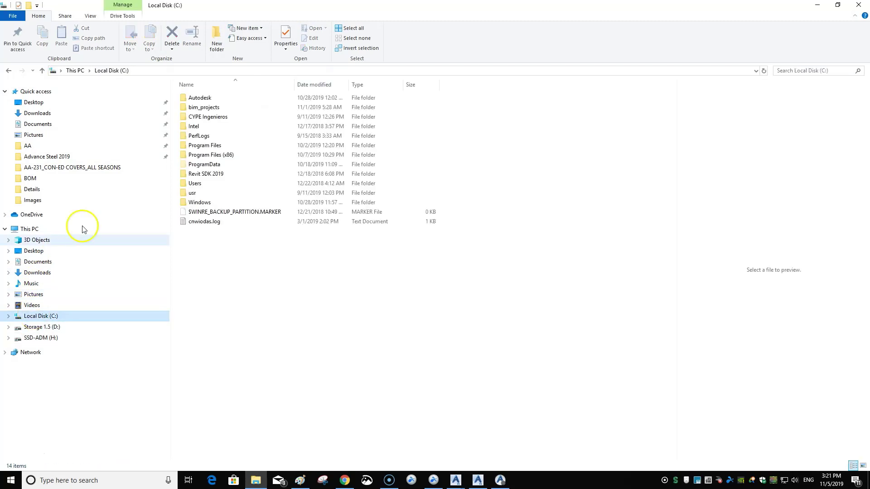
{"action": "double_click", "coordinate": [199, 164]}
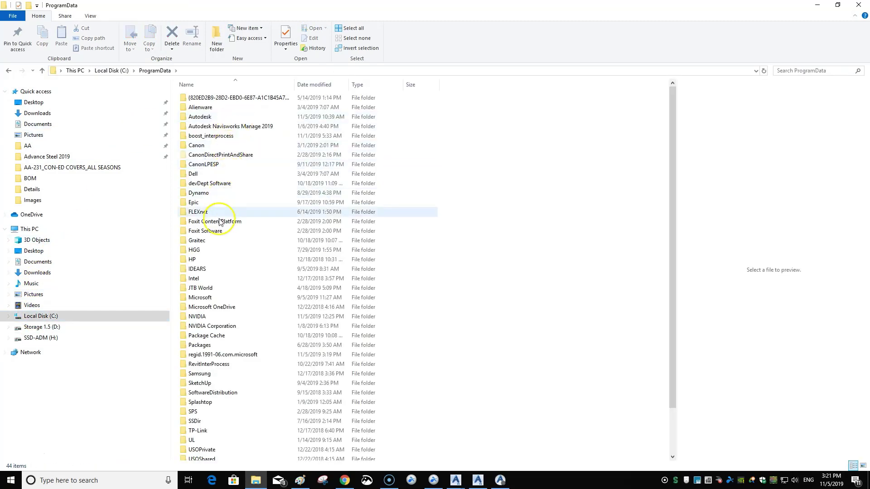
{"action": "left_click", "coordinate": [201, 118]}
{"action": "double_click", "coordinate": [200, 118]}
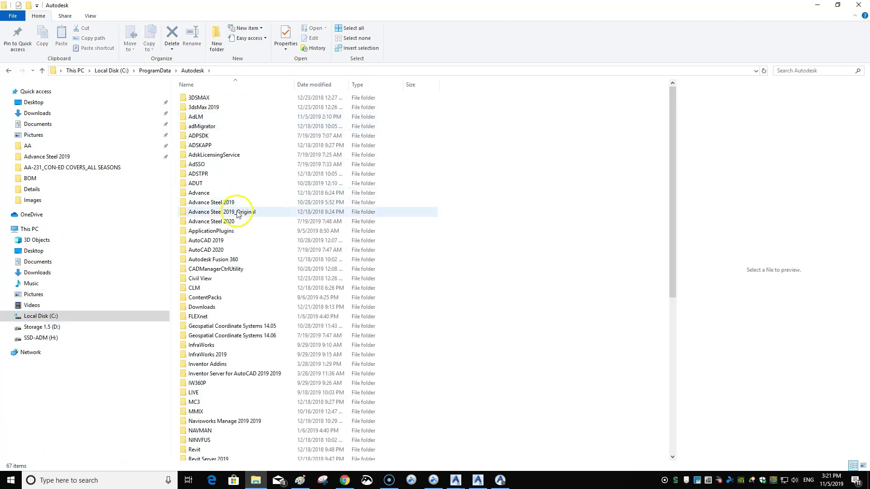
{"action": "double_click", "coordinate": [220, 219]}
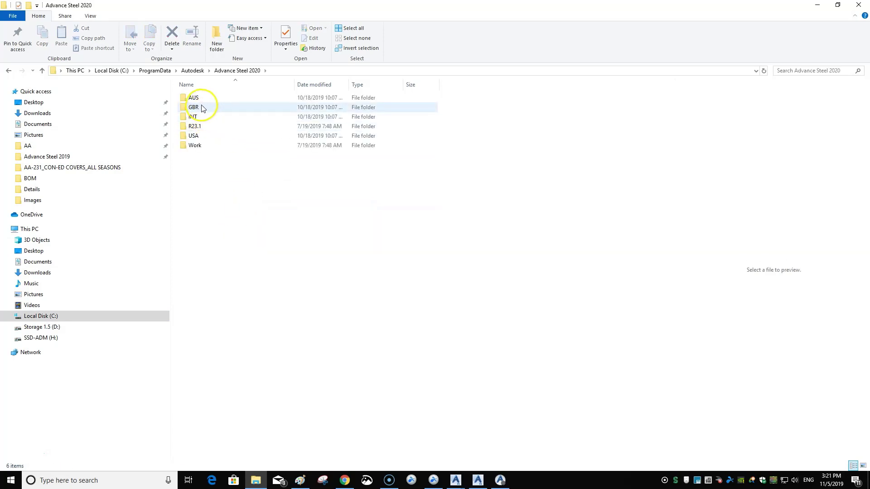
{"action": "double_click", "coordinate": [199, 136]}
{"action": "left_click", "coordinate": [200, 165]}
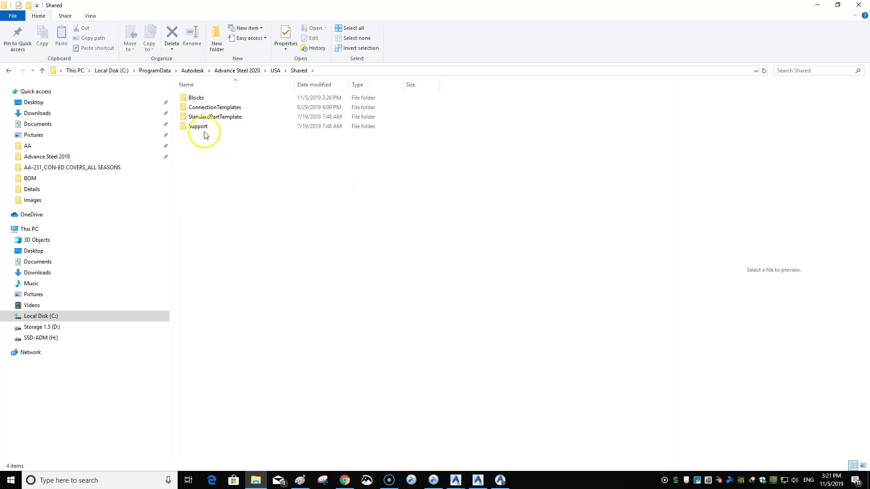
{"action": "double_click", "coordinate": [199, 127]}
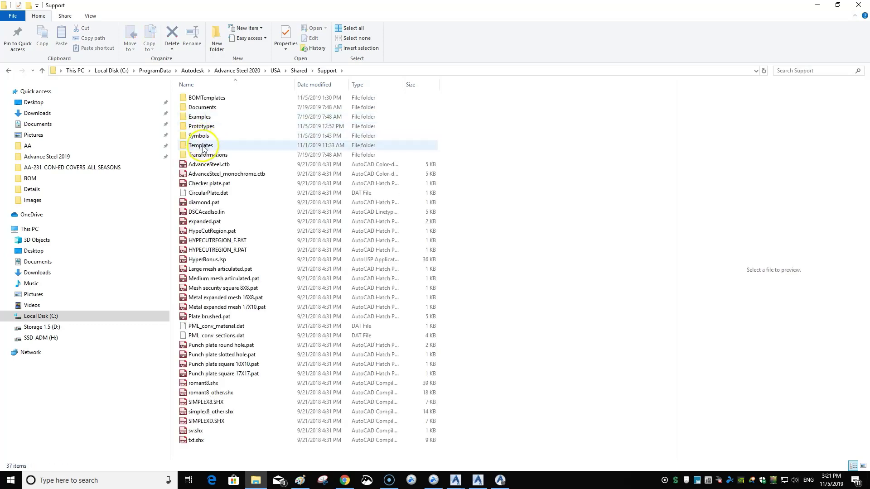
{"action": "left_click", "coordinate": [202, 146]}
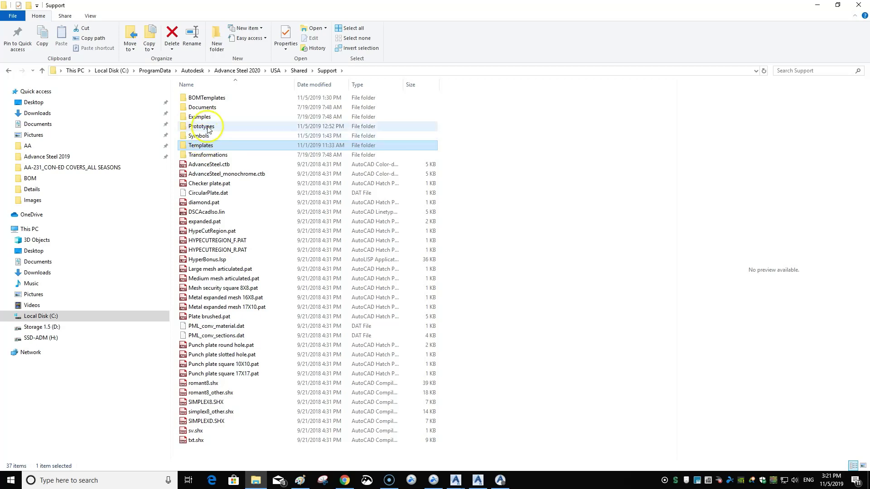
{"action": "double_click", "coordinate": [206, 144]}
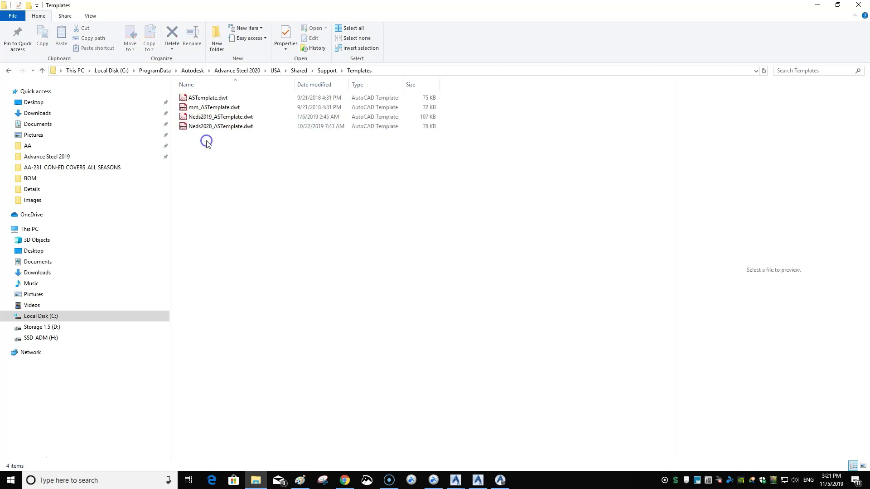
{"action": "left_click", "coordinate": [9, 71]}
{"action": "left_click", "coordinate": [8, 70]}
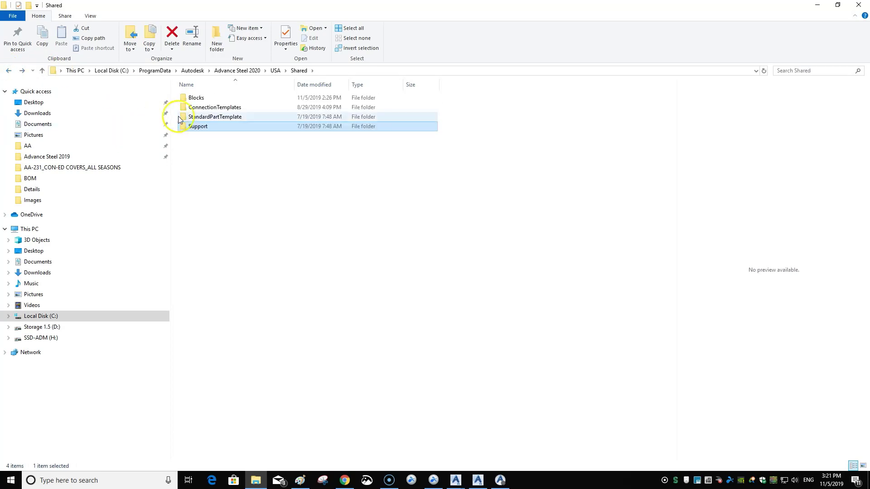
{"action": "left_click", "coordinate": [8, 70]}
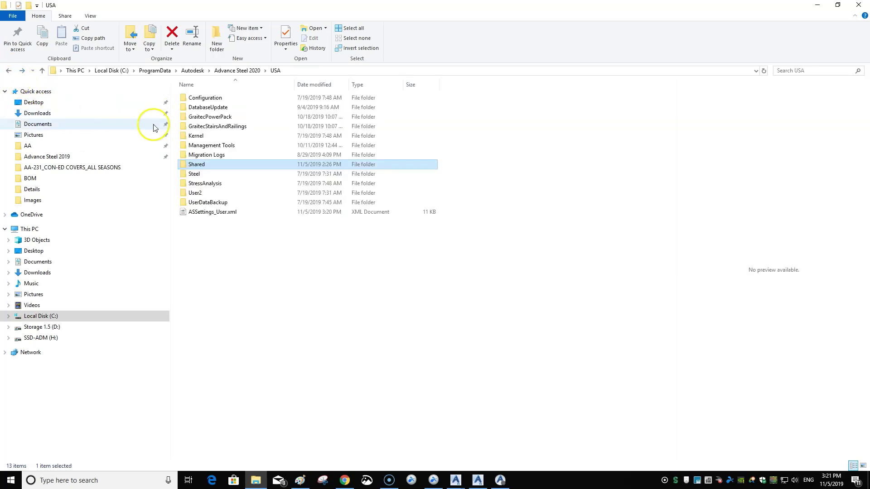
Step: Open the Steel\Support\Toolbars folder and preview ADM-Sticker.png
{"action": "double_click", "coordinate": [190, 173]}
{"action": "double_click", "coordinate": [196, 107]}
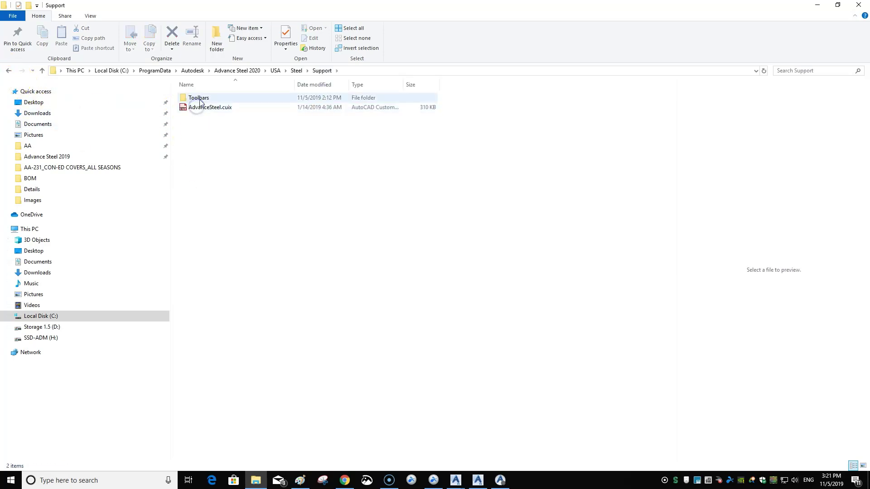
{"action": "double_click", "coordinate": [197, 97]}
{"action": "left_click", "coordinate": [215, 108]}
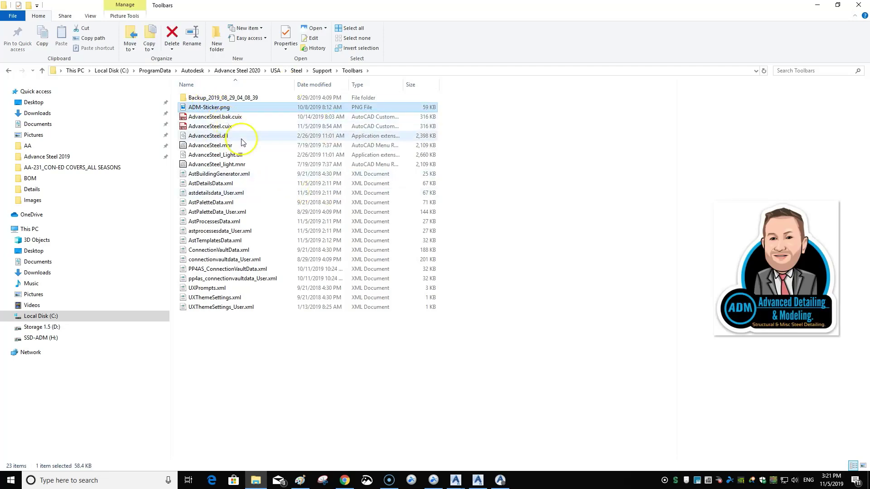
Step: Copy the file name of ADM-Sticker.png and return to the Advance Steel table editor
{"action": "left_click", "coordinate": [209, 111]}
{"action": "left_click", "coordinate": [210, 105]}
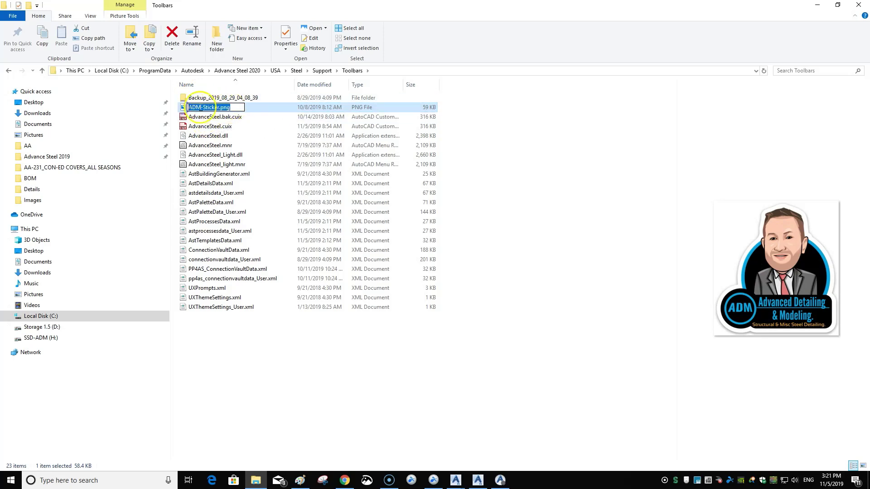
{"action": "right_click", "coordinate": [200, 108]}
{"action": "left_click", "coordinate": [220, 137]}
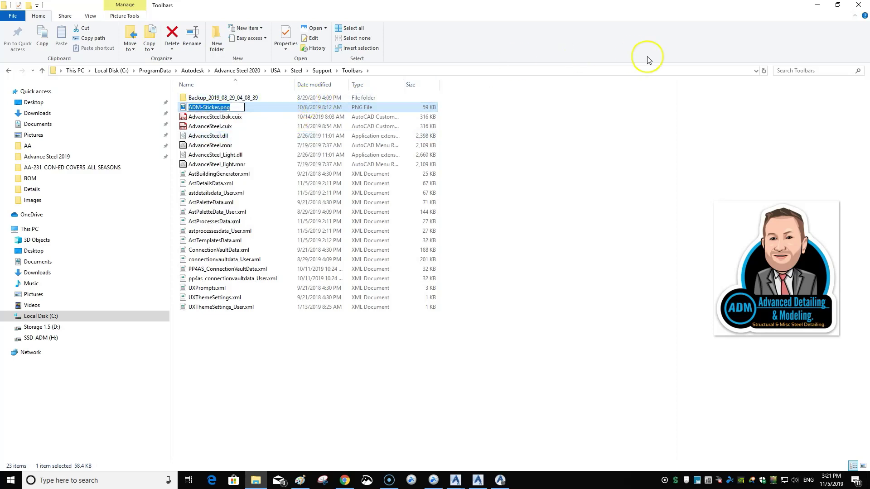
{"action": "left_click", "coordinate": [817, 5]}
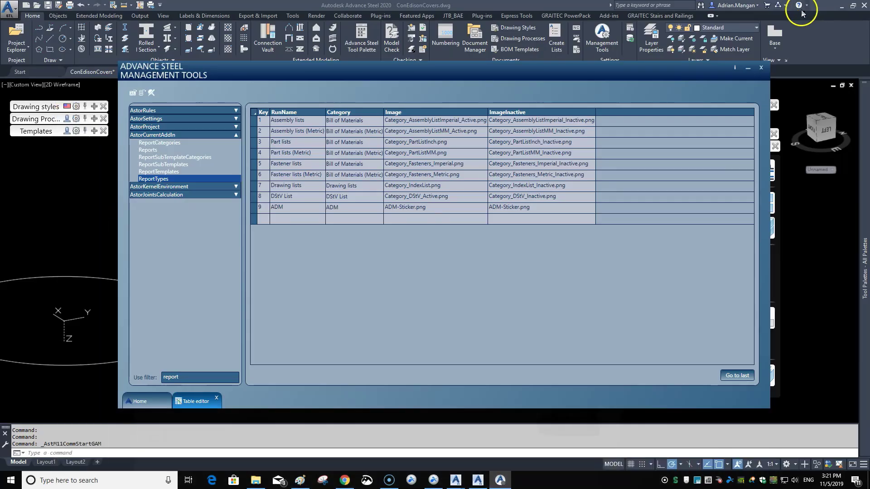
Step: Check the ReportTemplates and ReportTypes tables, including the blank row for a new report type, and close the Management Tools
{"action": "left_click", "coordinate": [421, 203]}
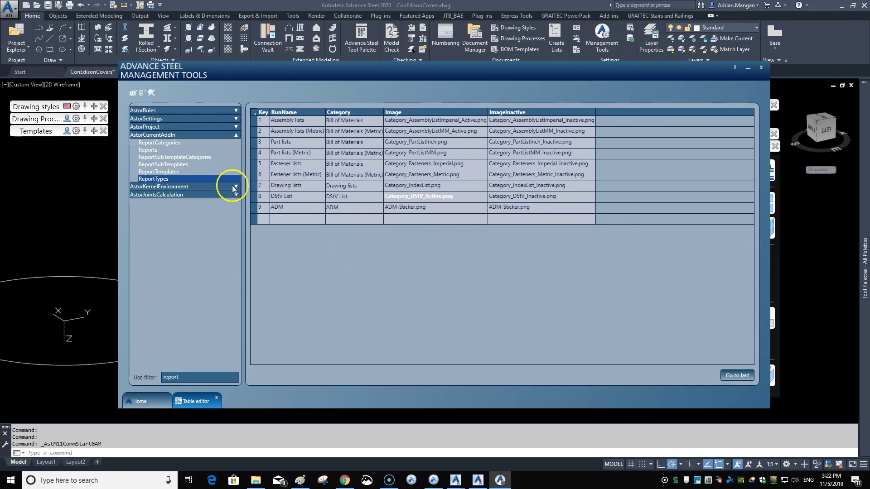
{"action": "left_click", "coordinate": [159, 172]}
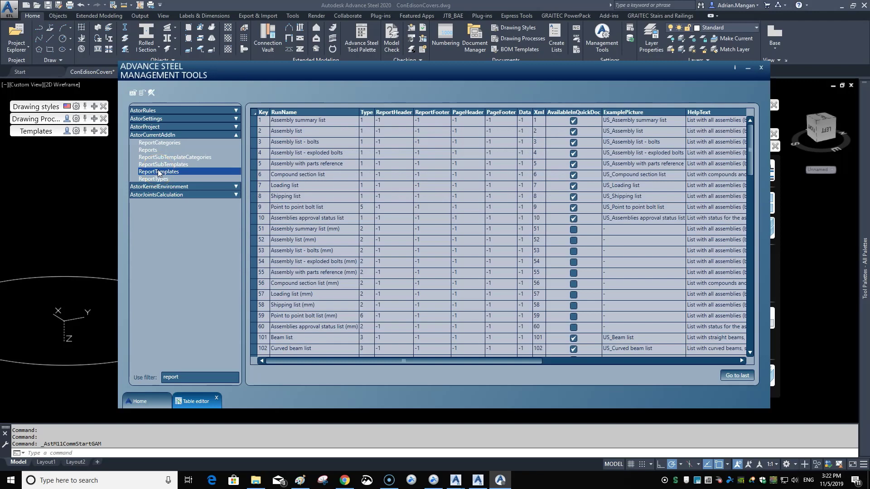
{"action": "left_click", "coordinate": [156, 179]}
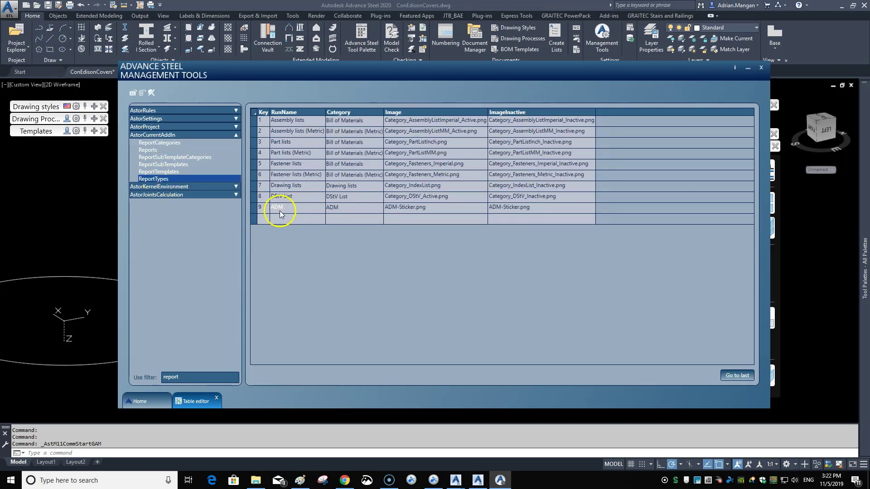
{"action": "right_click", "coordinate": [257, 219]}
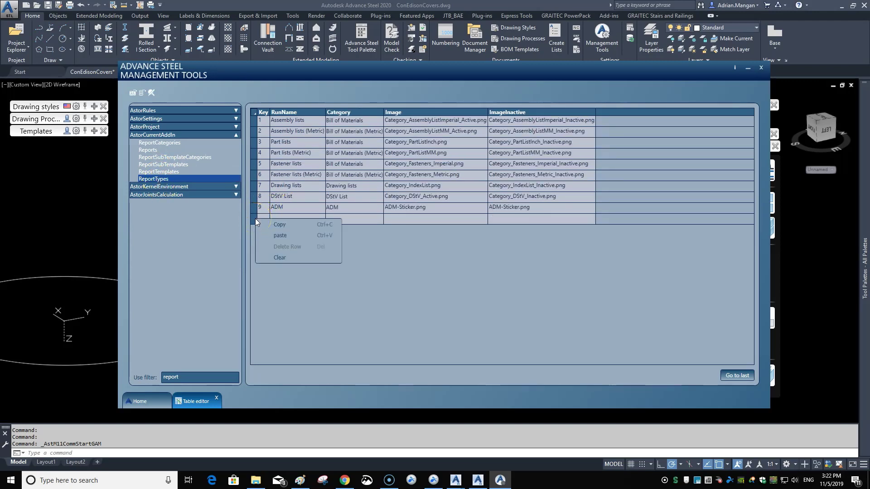
{"action": "left_click", "coordinate": [272, 219]}
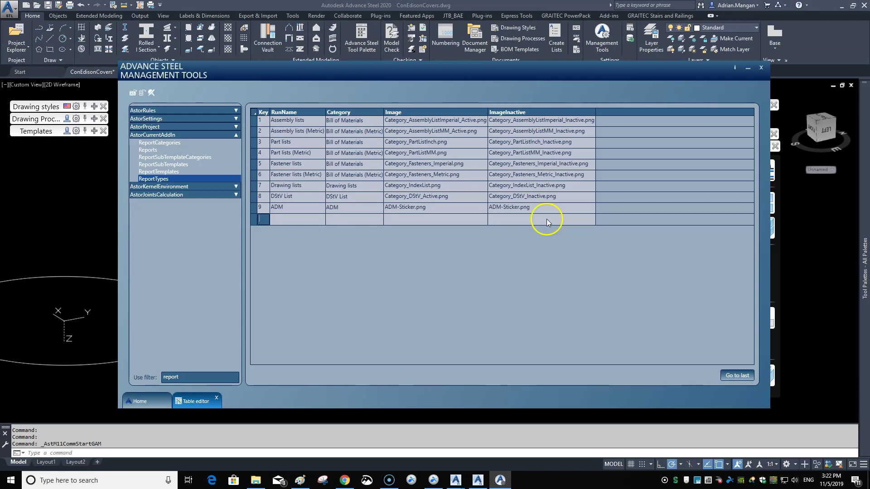
{"action": "left_click", "coordinate": [761, 69]}
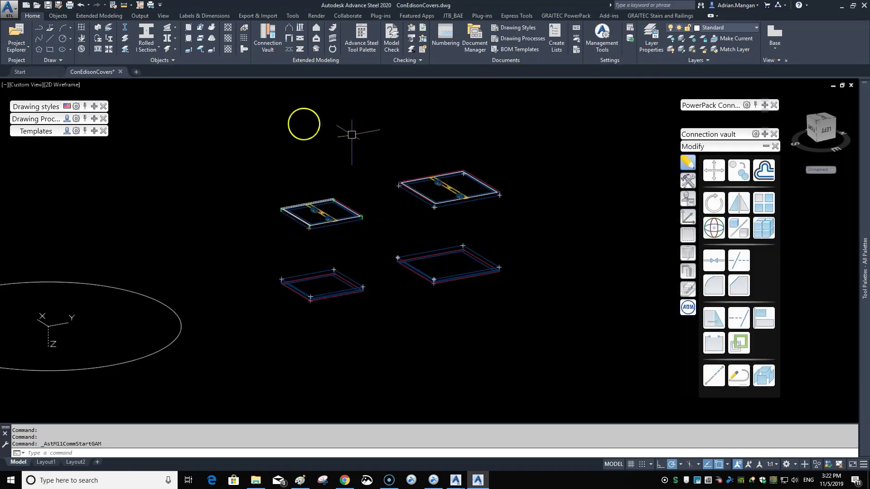
Step: Expand the templates palette to view the ADM lists, and close the palette
{"action": "left_click", "coordinate": [60, 136]}
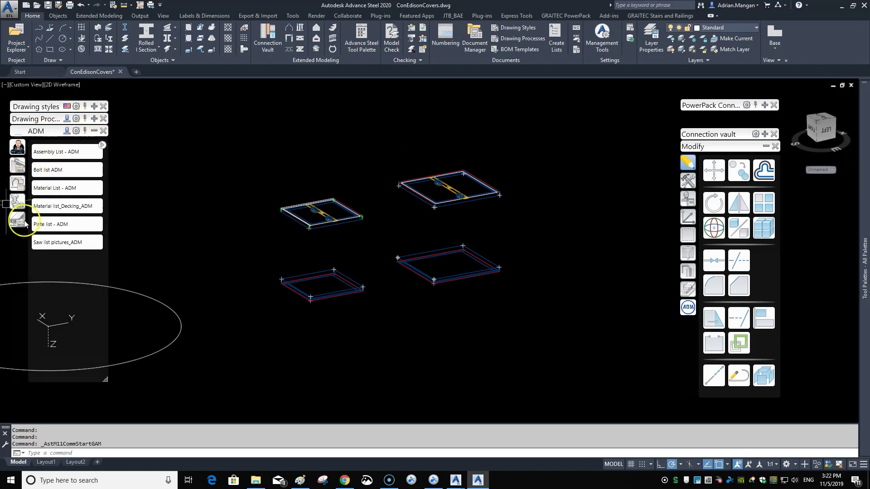
{"action": "left_click", "coordinate": [103, 131]}
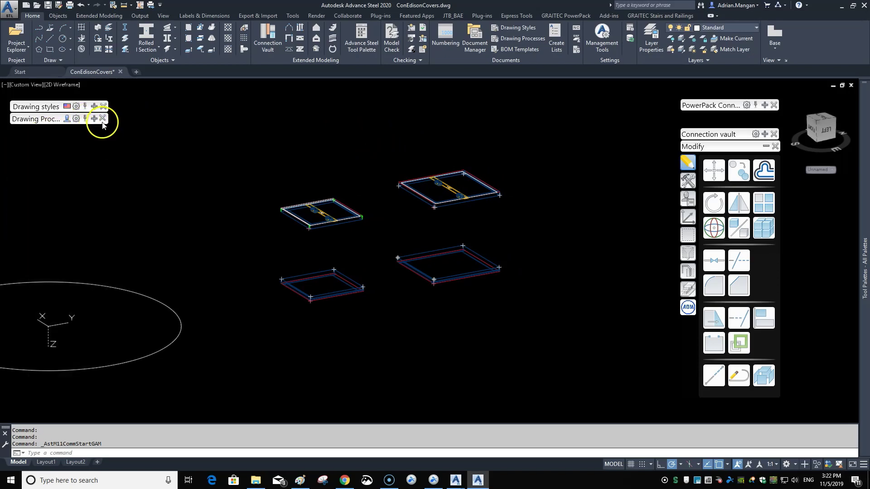
Step: Close the drawing processes and drawing styles palettes, and reopen both together with the BOM templates palette, leaving it collapsed
{"action": "left_click", "coordinate": [104, 118]}
{"action": "left_click", "coordinate": [103, 106]}
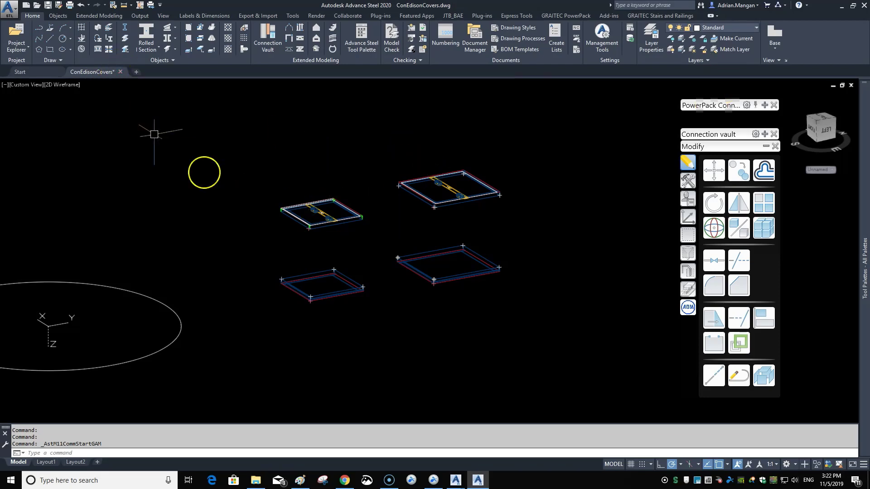
{"action": "left_click", "coordinate": [140, 16]}
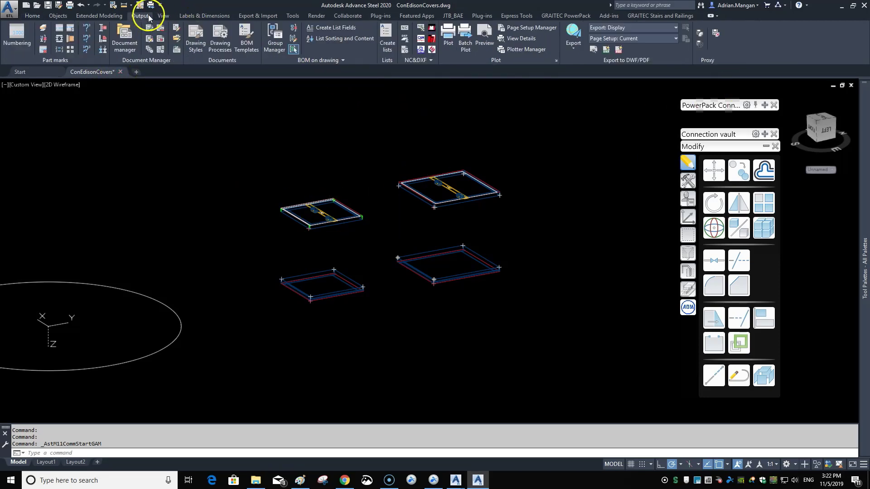
{"action": "left_click", "coordinate": [198, 36]}
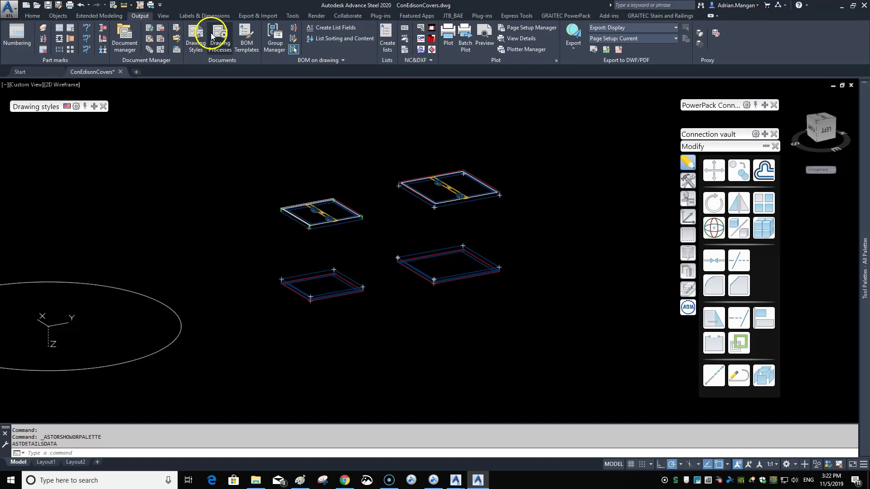
{"action": "left_click", "coordinate": [221, 37]}
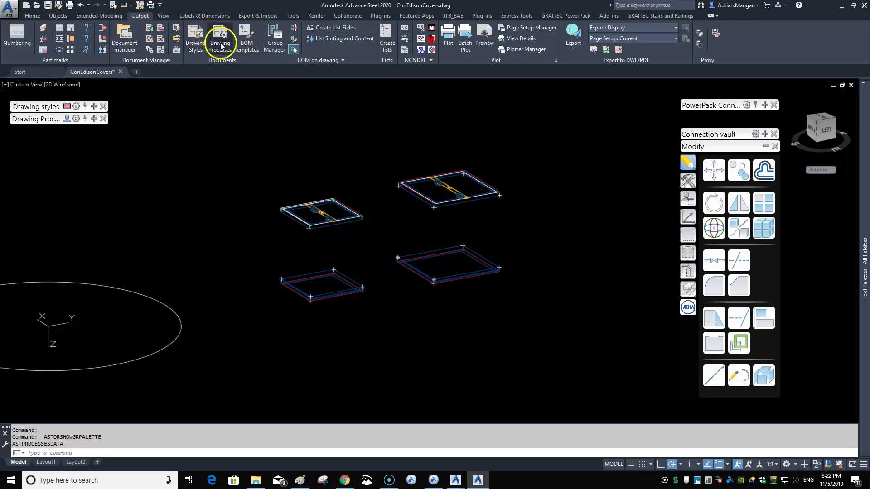
{"action": "left_click", "coordinate": [247, 35]}
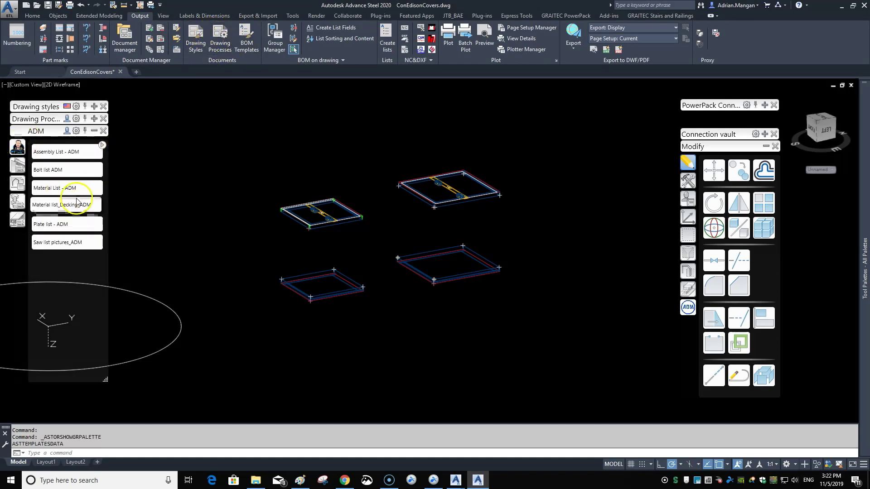
{"action": "left_click", "coordinate": [94, 131]}
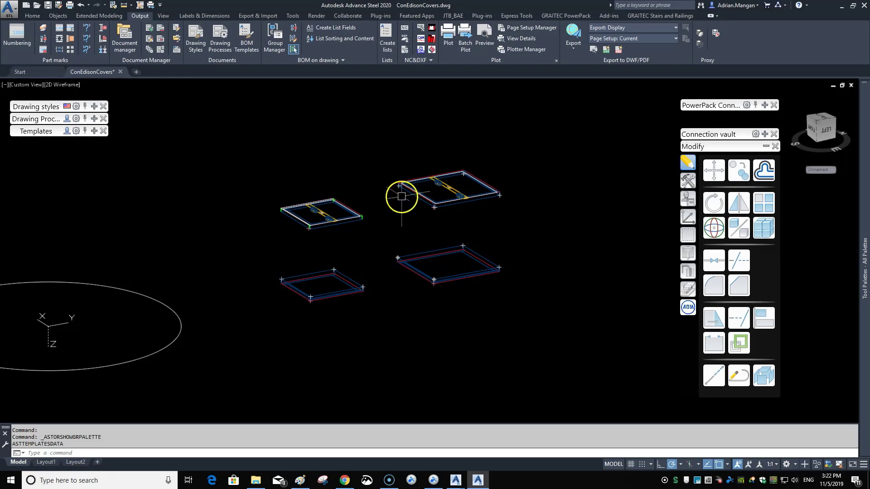
Step: Open the Project Explorer and create a group named Grate 1
{"action": "scroll", "coordinate": [401, 196], "scroll_direction": "up", "scroll_amount": 2}
{"action": "scroll", "coordinate": [404, 179], "scroll_direction": "up", "scroll_amount": 1}
{"action": "scroll", "coordinate": [405, 178], "scroll_direction": "down", "scroll_amount": 1}
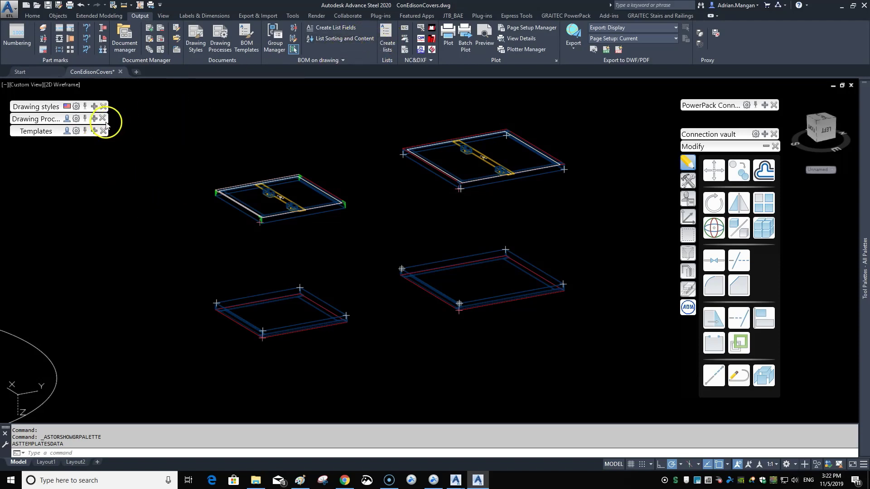
{"action": "mouse_move", "coordinate": [97, 131]}
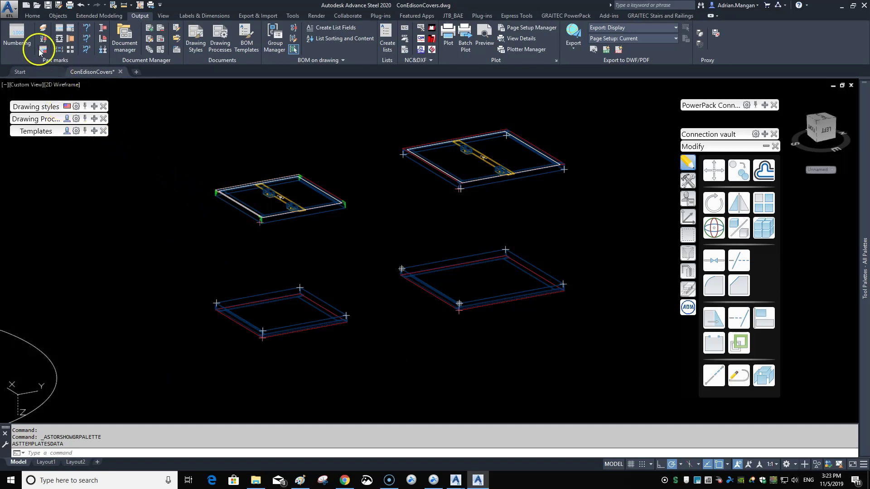
{"action": "left_click", "coordinate": [28, 18]}
{"action": "left_click", "coordinate": [23, 31]}
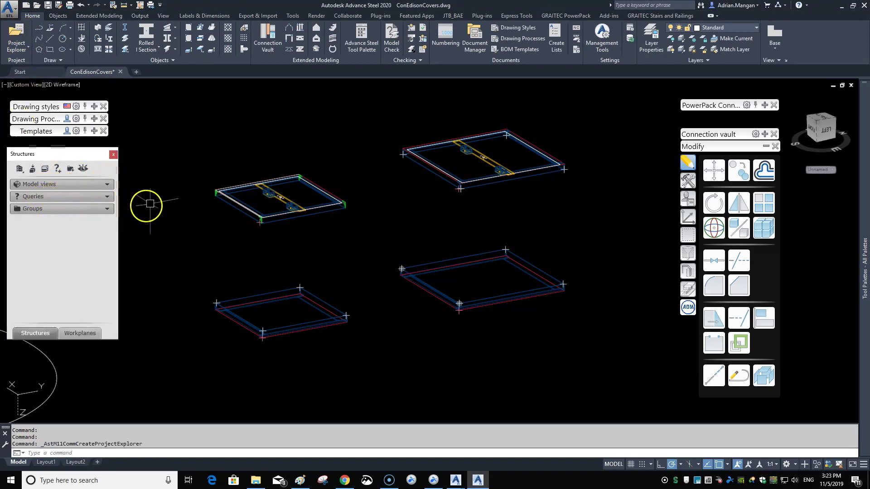
{"action": "left_click", "coordinate": [70, 170]}
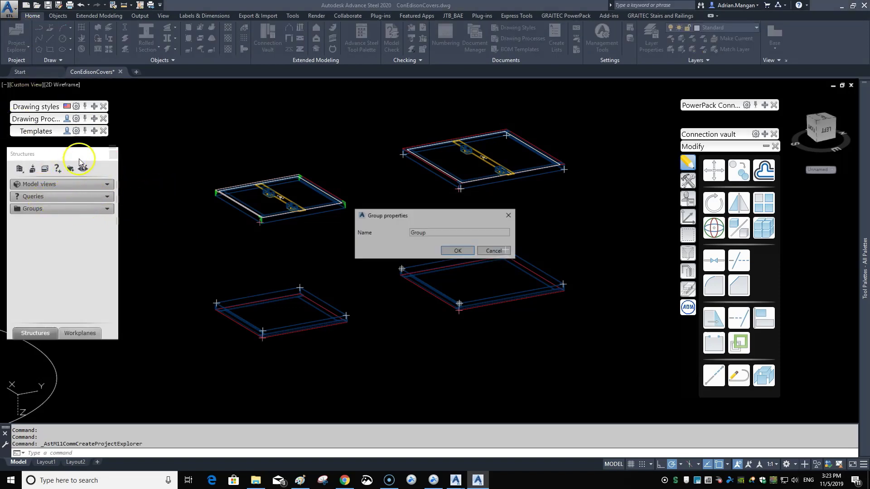
{"action": "double_click", "coordinate": [439, 232]}
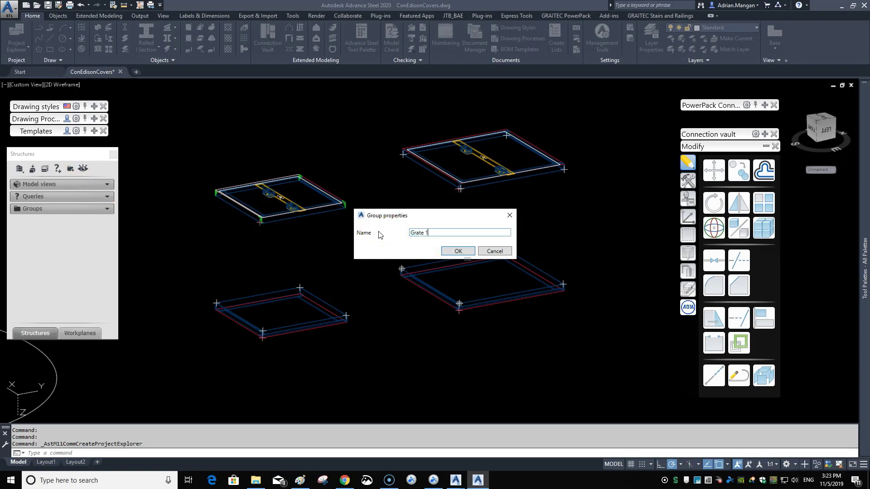
{"action": "left_click", "coordinate": [457, 250]}
Step: Add all elements of the smaller grate cover and the frame below it to the Grate 1 group
{"action": "left_click", "coordinate": [202, 153]}
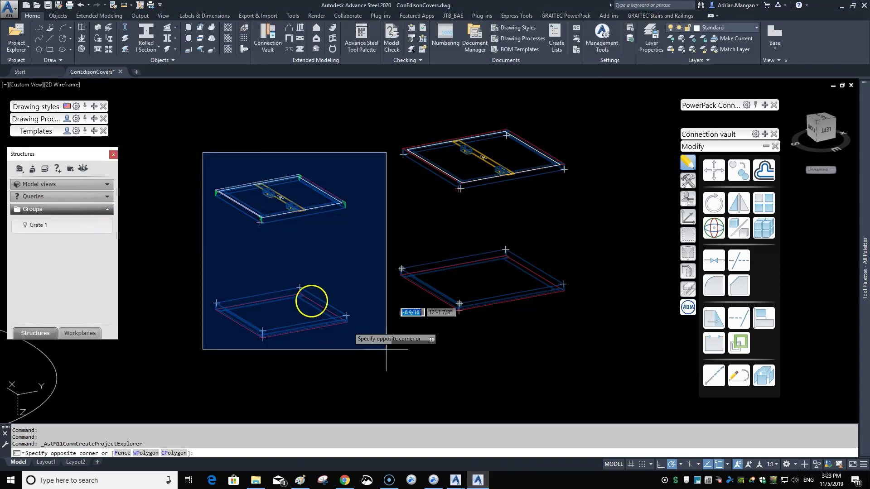
{"action": "left_click", "coordinate": [386, 389]}
{"action": "right_click", "coordinate": [39, 226]}
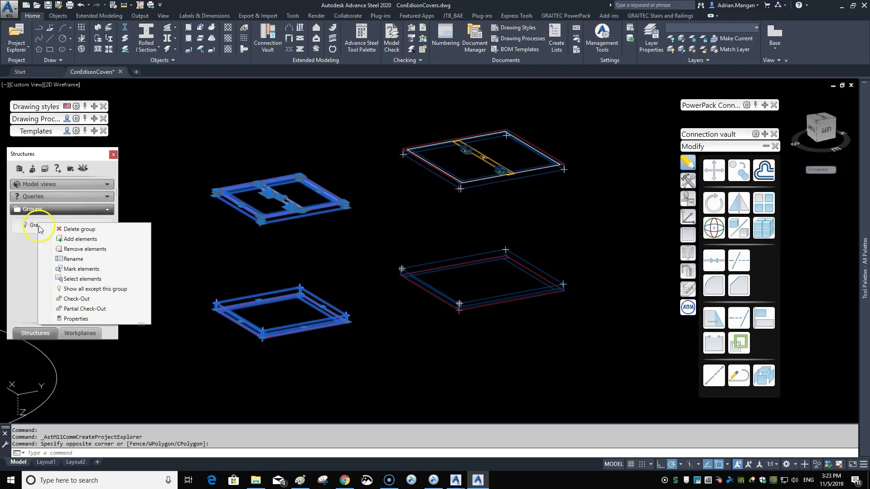
{"action": "left_click", "coordinate": [63, 237]}
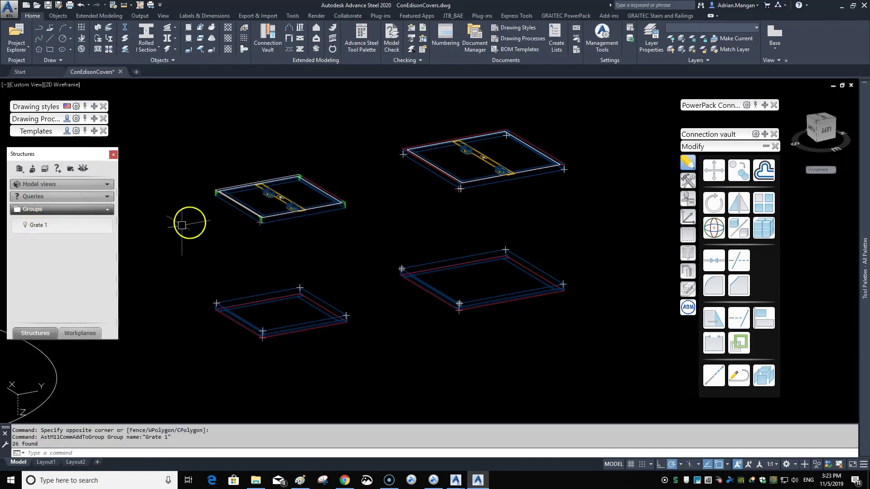
Step: Create a group named Grate 2 and add all elements of the larger grate cover and its frame below
{"action": "left_click", "coordinate": [70, 170]}
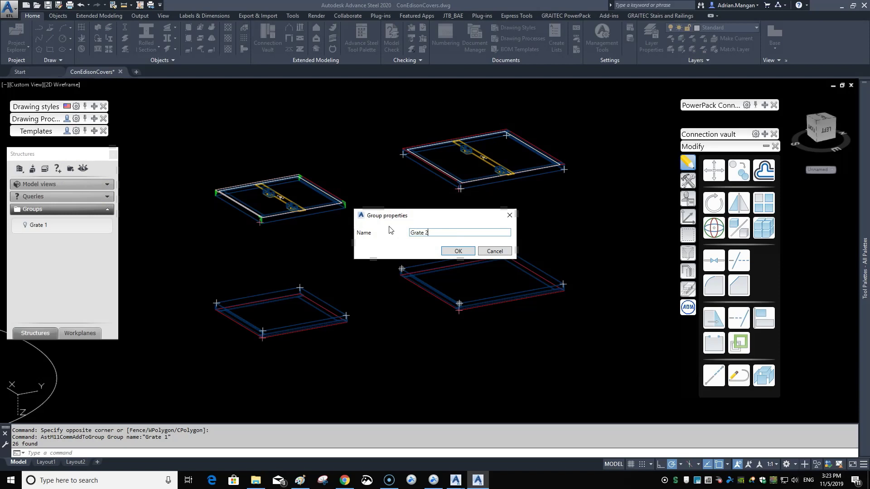
{"action": "left_click", "coordinate": [460, 250]}
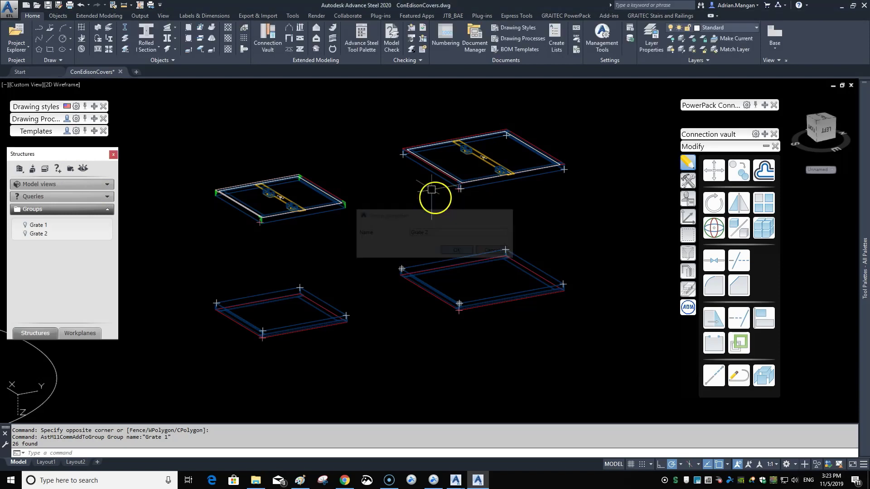
{"action": "left_click", "coordinate": [387, 119]}
{"action": "left_click", "coordinate": [601, 298]}
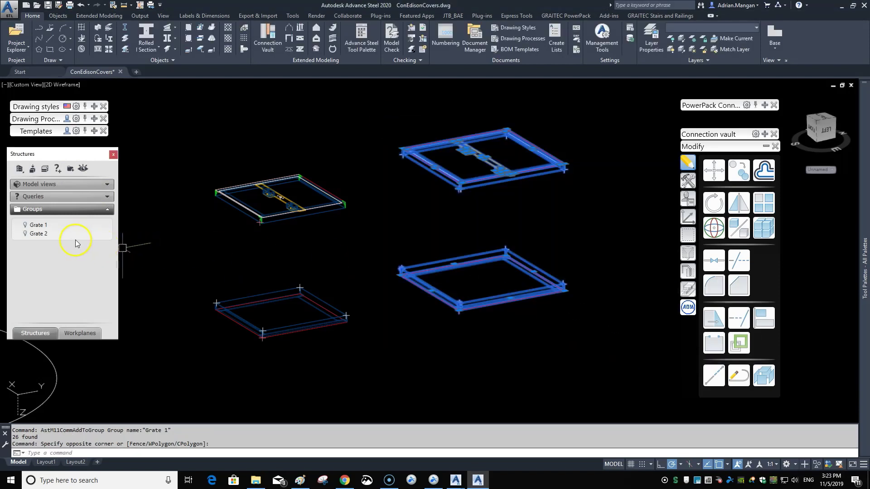
{"action": "right_click", "coordinate": [45, 236]}
{"action": "left_click", "coordinate": [86, 249]}
Step: Select all model elements belonging to the Grate 2 group through the Project Explorer
{"action": "scroll", "coordinate": [199, 227], "scroll_direction": "down", "scroll_amount": 3}
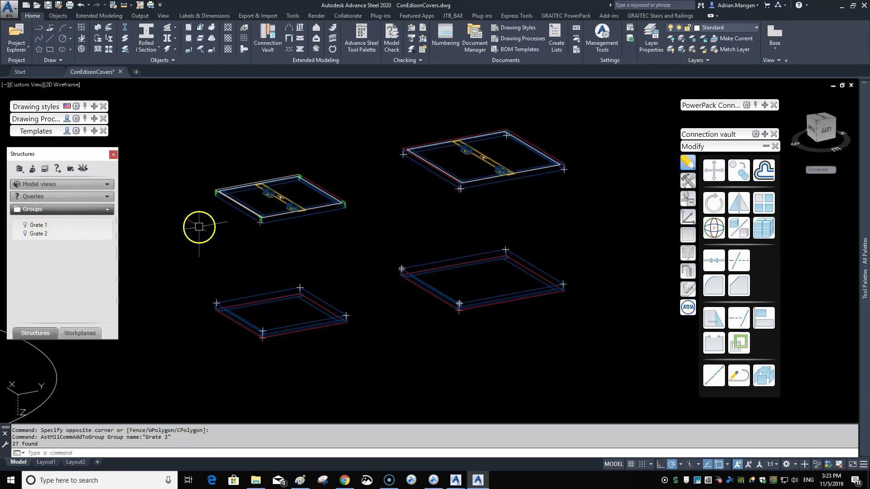
{"action": "right_click", "coordinate": [35, 236]}
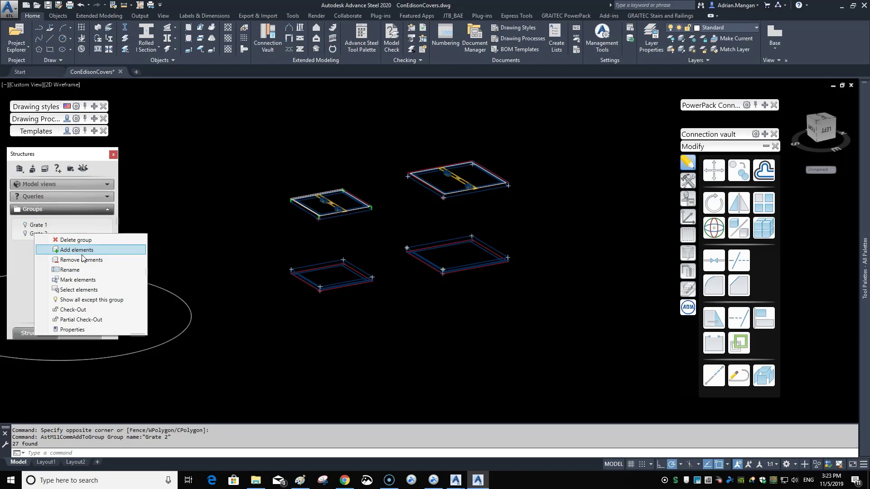
{"action": "left_click", "coordinate": [79, 290]}
{"action": "middle_click_drag", "start_coordinate": [458, 231], "coordinate": [471, 206], "text": "shift"}
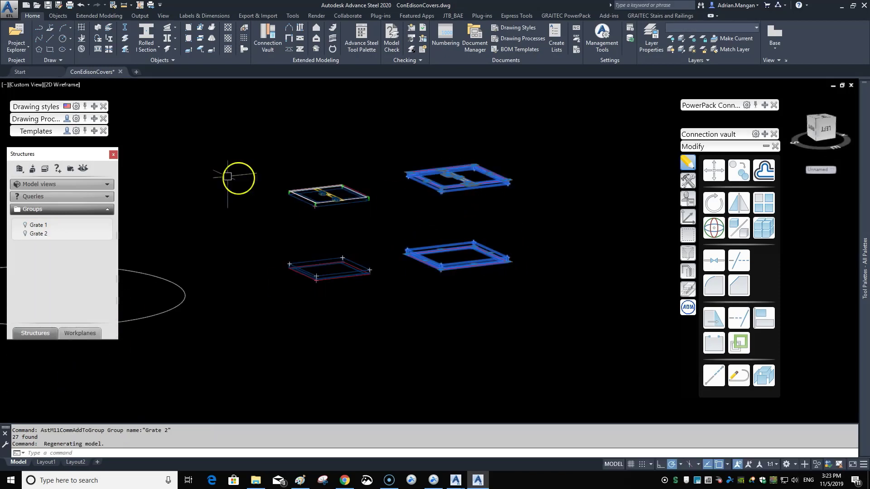
Step: Generate the Material List - ADM report for the selected Grate 2 elements, and close it and clear the selection after reviewing
{"action": "left_click", "coordinate": [93, 131]}
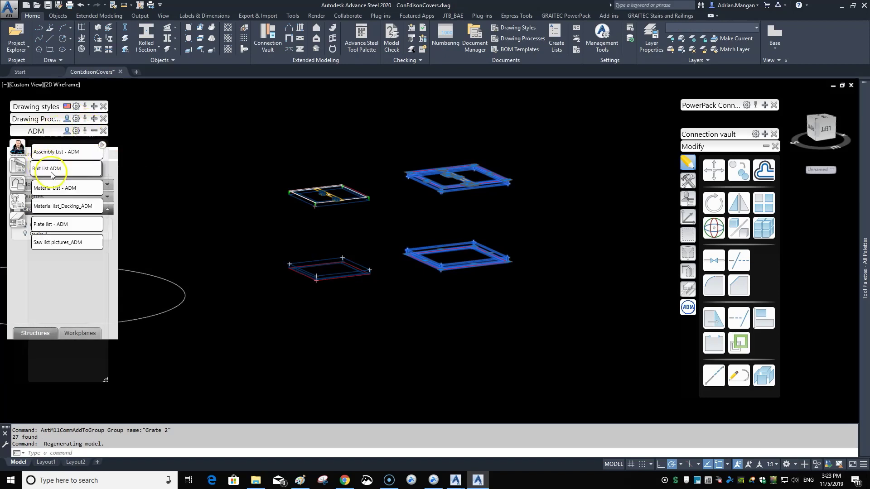
{"action": "left_click", "coordinate": [49, 171]}
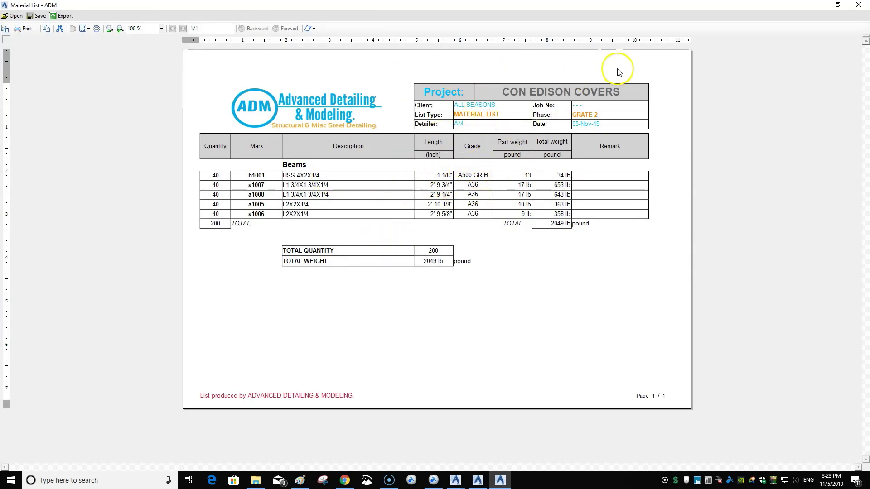
{"action": "left_click", "coordinate": [859, 4]}
{"action": "left_click", "coordinate": [472, 272]}
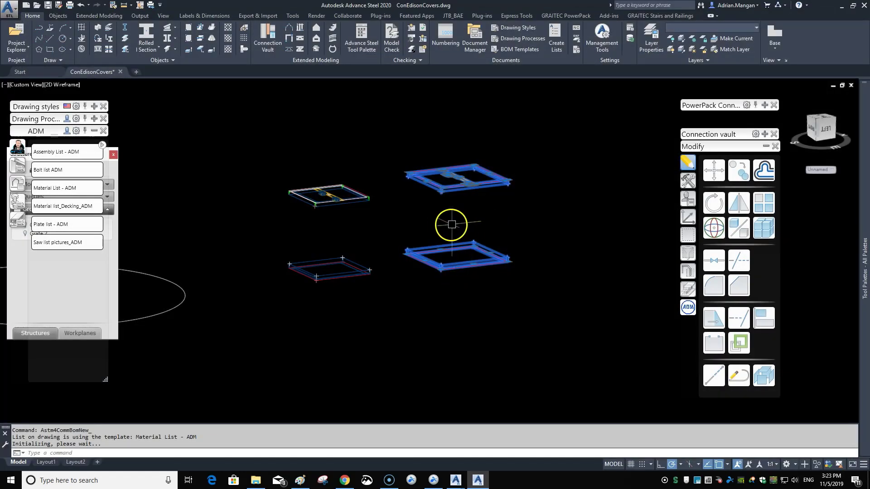
{"action": "left_click", "coordinate": [437, 226]}
{"action": "key", "text": "Escape"}
{"action": "key", "text": "Escape"}
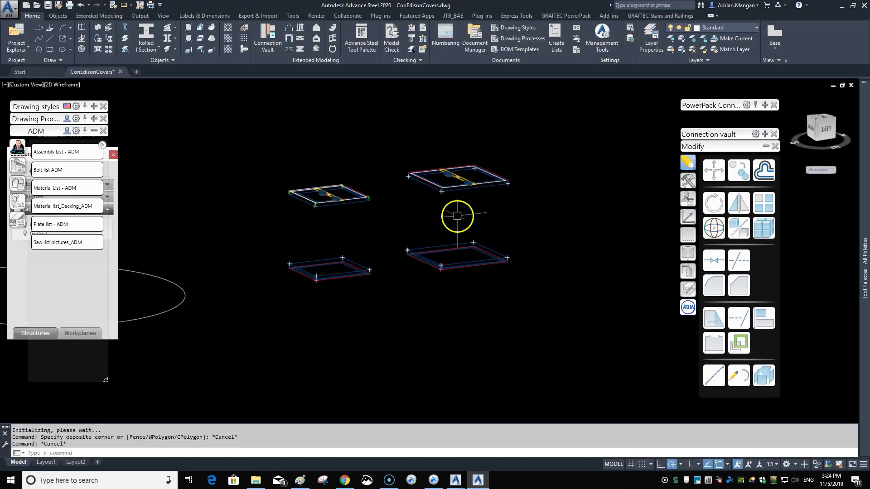
{"action": "scroll", "coordinate": [462, 225], "scroll_direction": "down", "scroll_amount": 3}
{"action": "scroll", "coordinate": [460, 242], "scroll_direction": "up", "scroll_amount": 3}
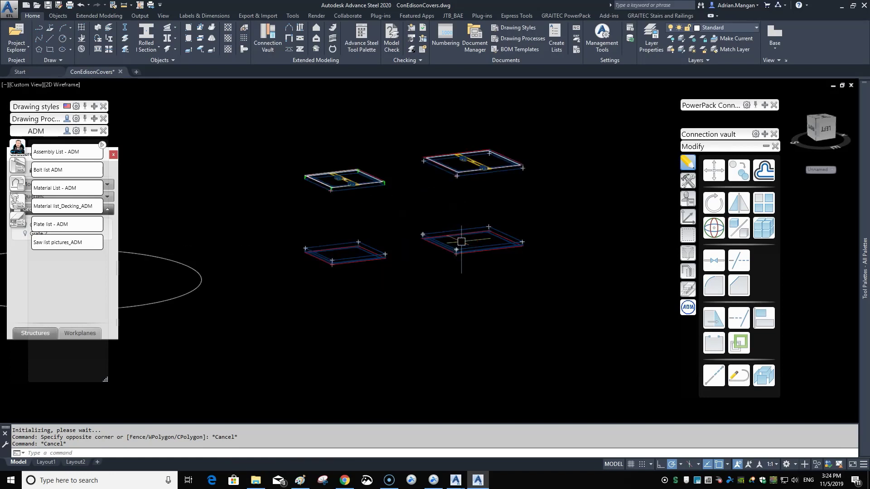
{"action": "left_click", "coordinate": [467, 231]}
{"action": "middle_click_drag", "start_coordinate": [468, 231], "coordinate": [472, 253], "text": "shift"}
{"action": "scroll", "coordinate": [462, 239], "scroll_direction": "up", "scroll_amount": 2}
{"action": "scroll", "coordinate": [462, 243], "scroll_direction": "up", "scroll_amount": 2}
{"action": "scroll", "coordinate": [464, 243], "scroll_direction": "down", "scroll_amount": 2}
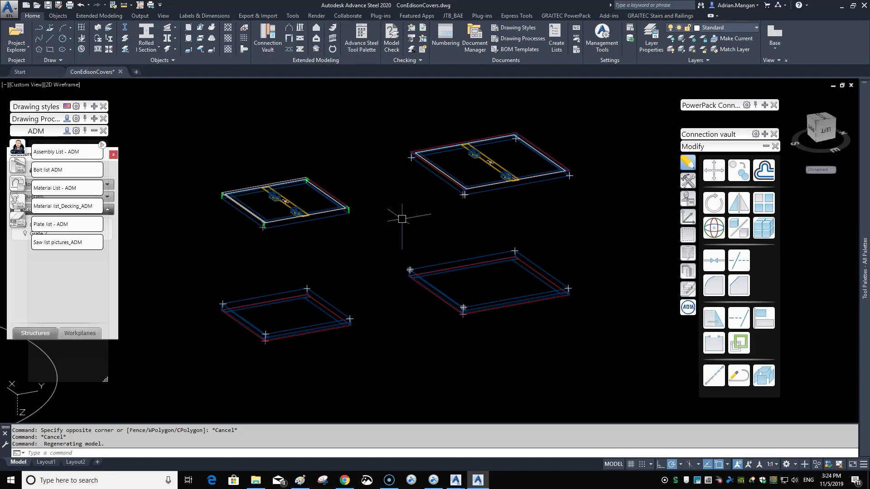
{"action": "left_click", "coordinate": [395, 213]}
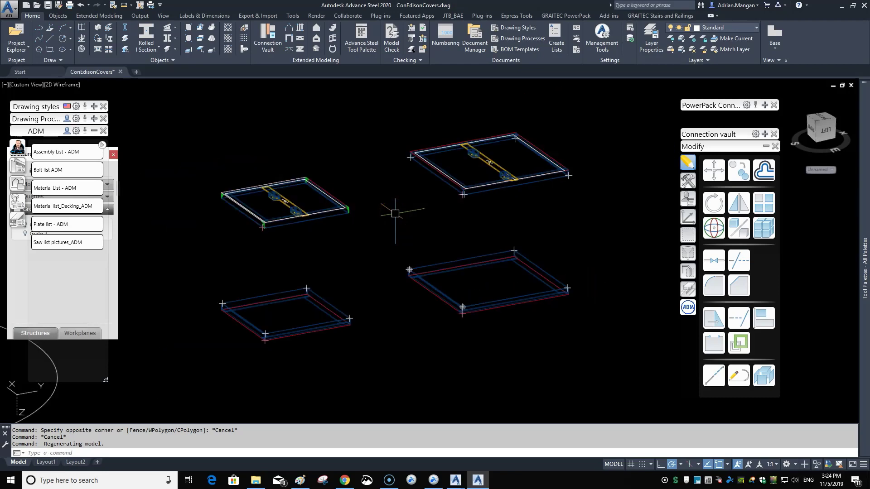
{"action": "middle_click_drag", "start_coordinate": [395, 214], "coordinate": [418, 207]}
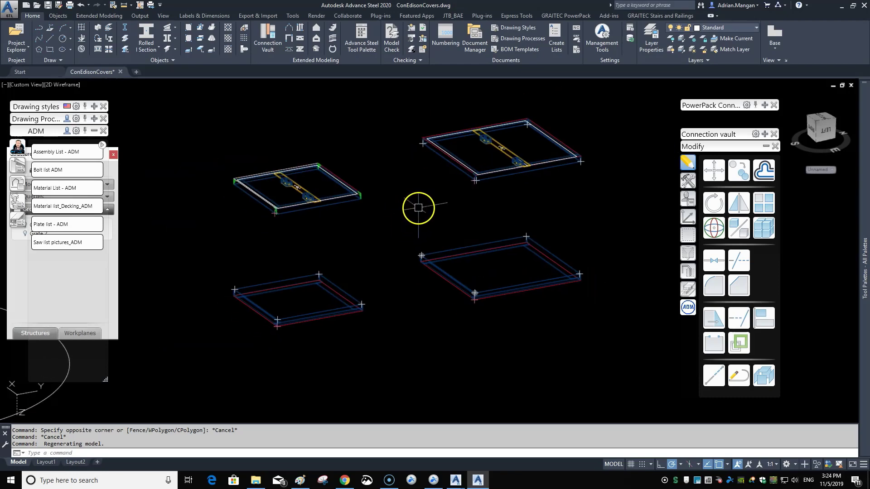